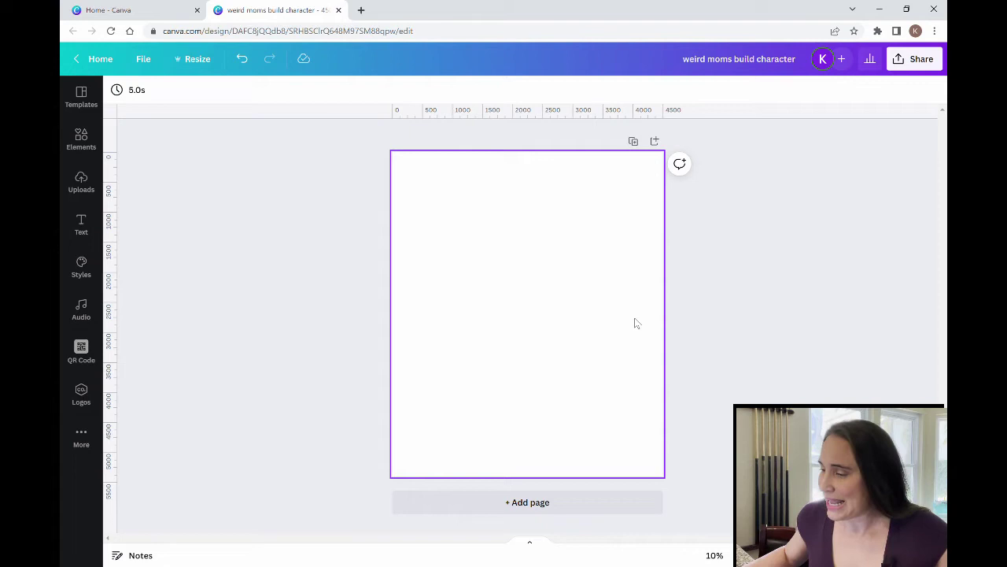
Fill the page background with solid black from the Default Colors.
click(445, 233)
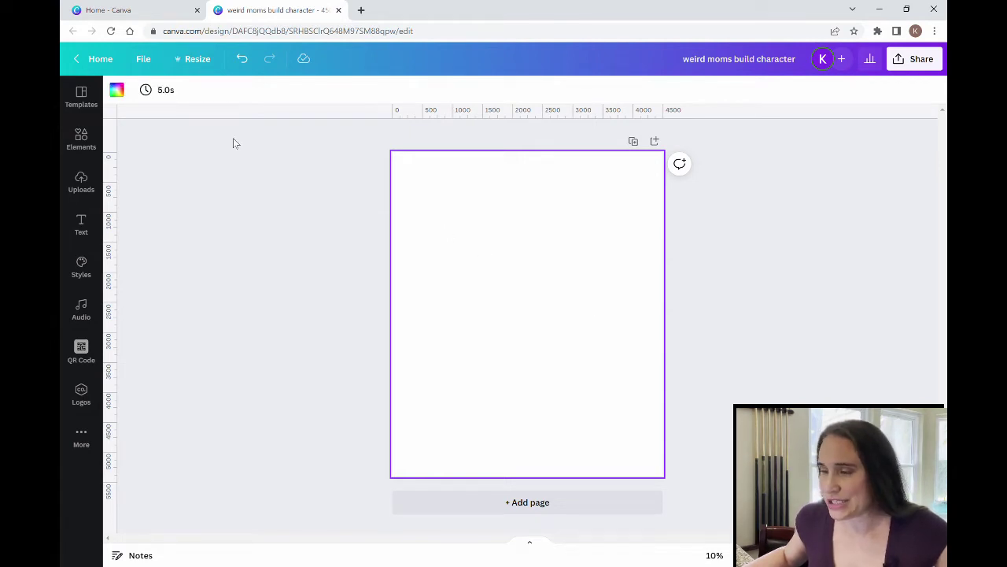
click(117, 90)
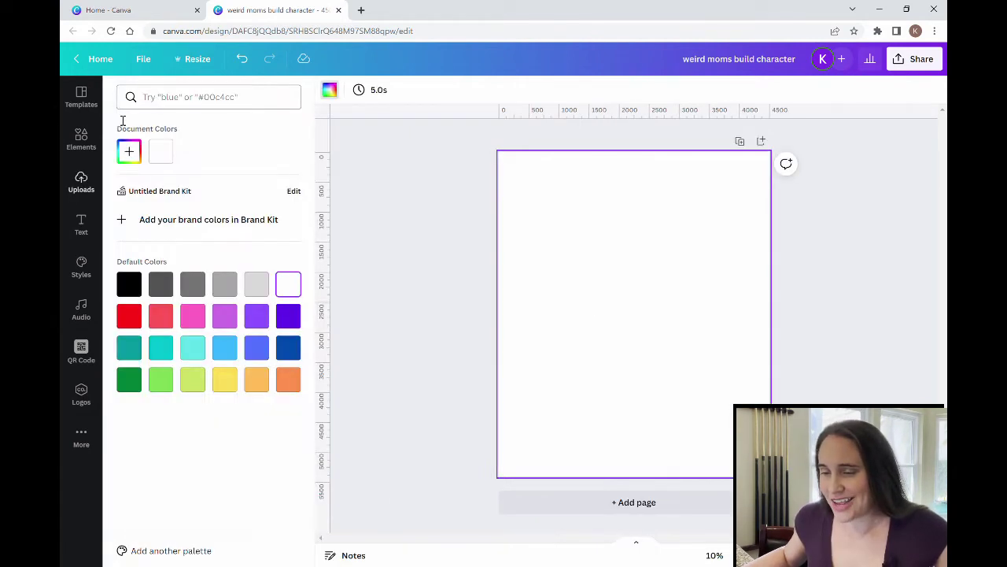
click(131, 290)
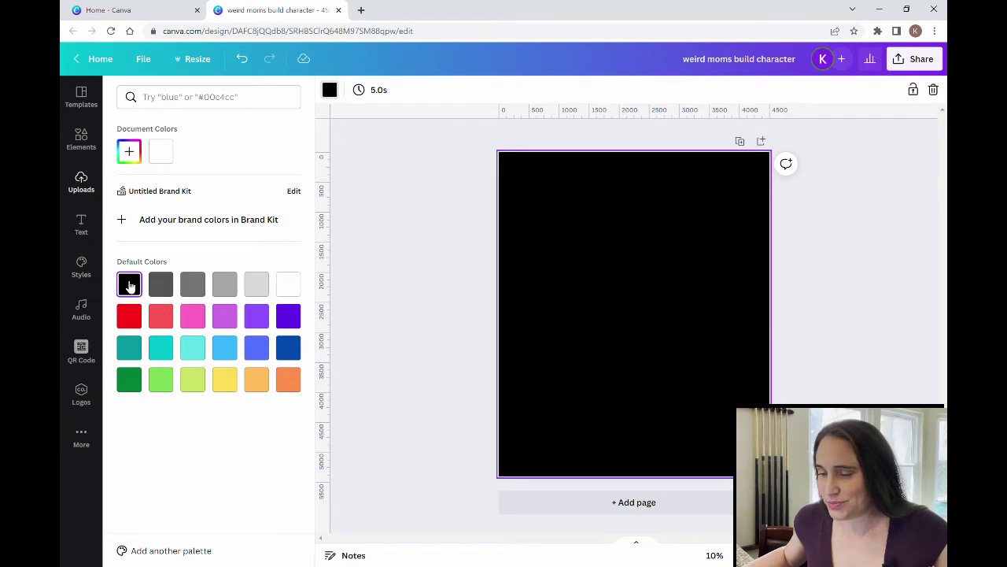
click(355, 259)
click(318, 256)
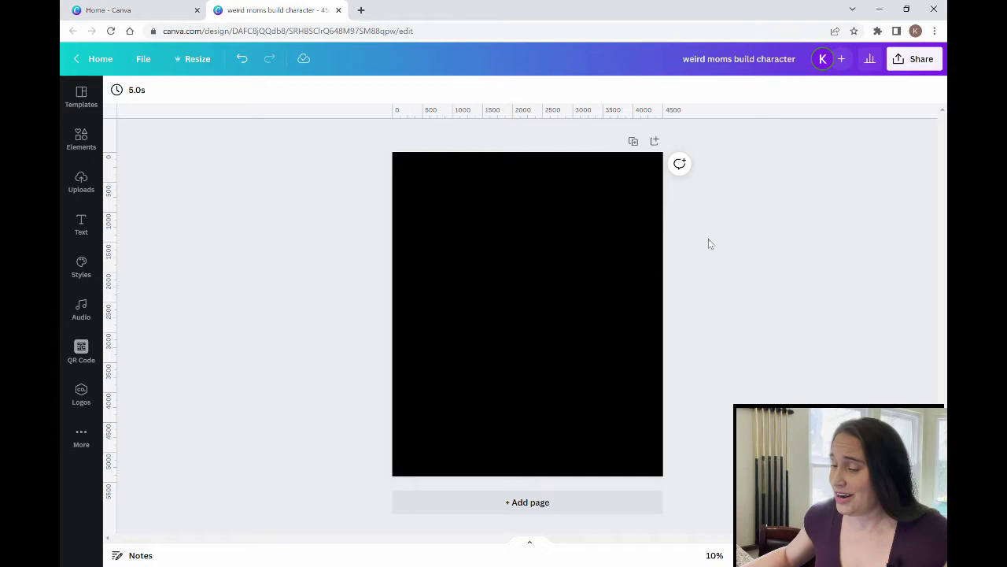
Add a text box reading 'WEIRD MOMS BUILD CHARACTER' to the black page.
click(594, 240)
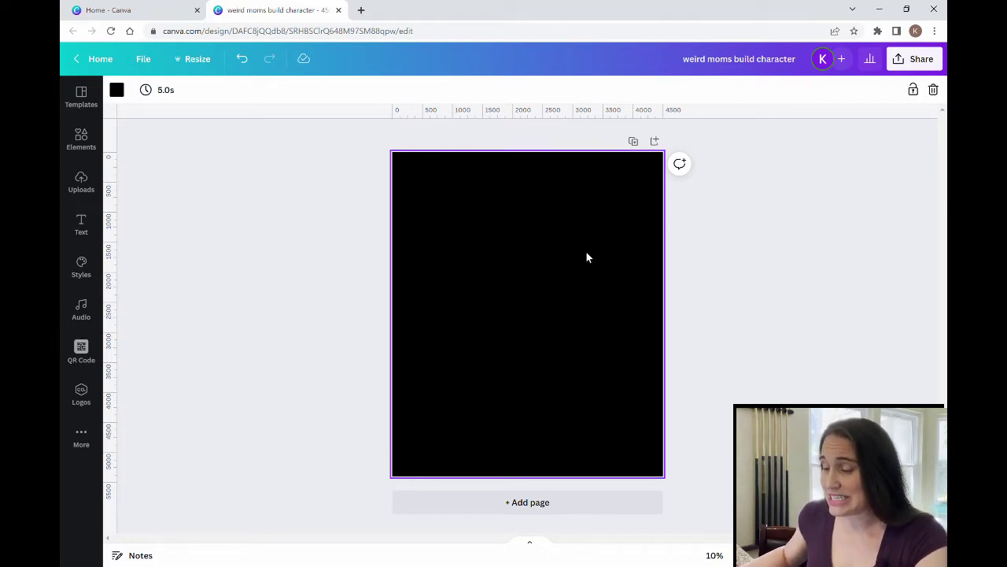
key(t)
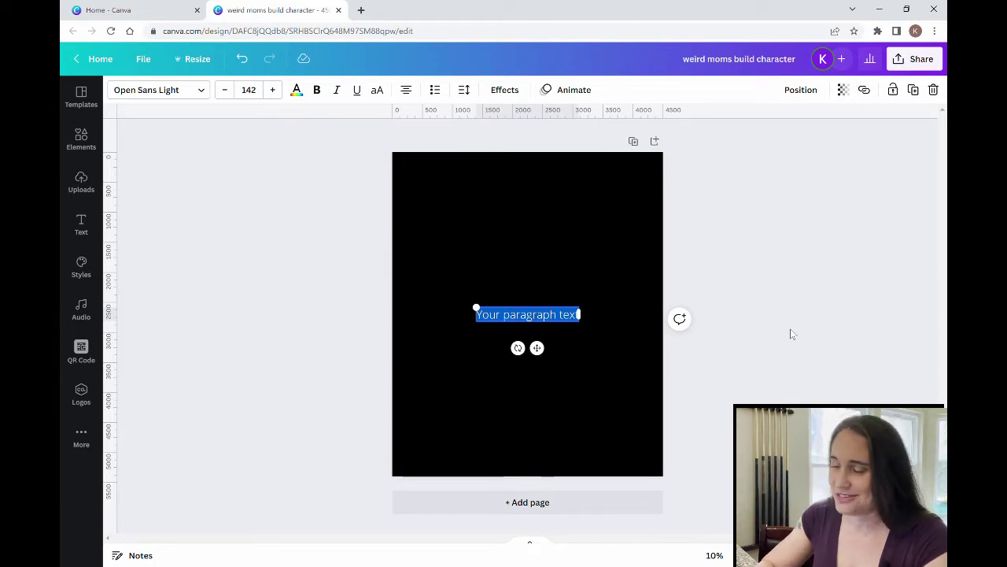
text(W)
key(BackSpace)
text(W)
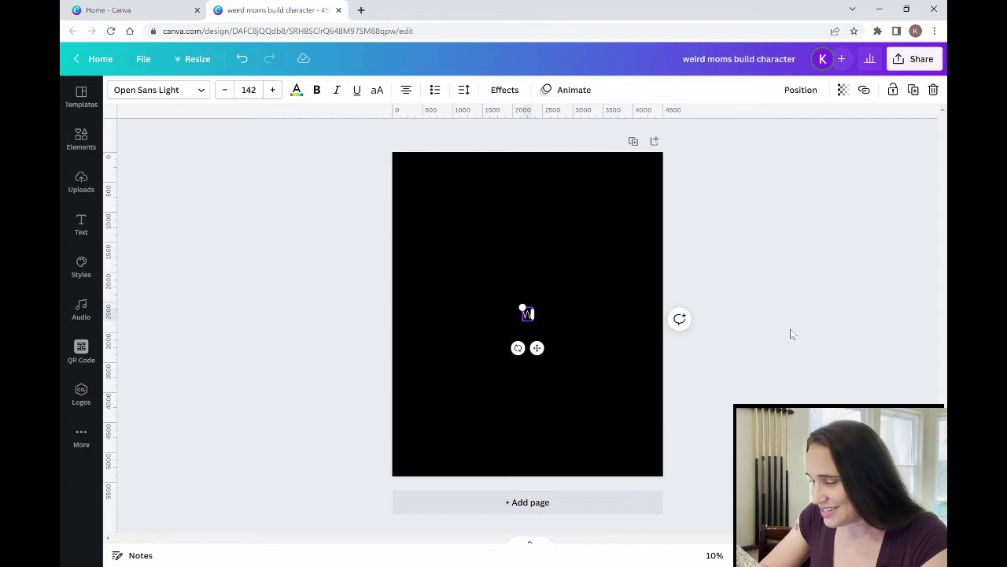
text(EIRD M)
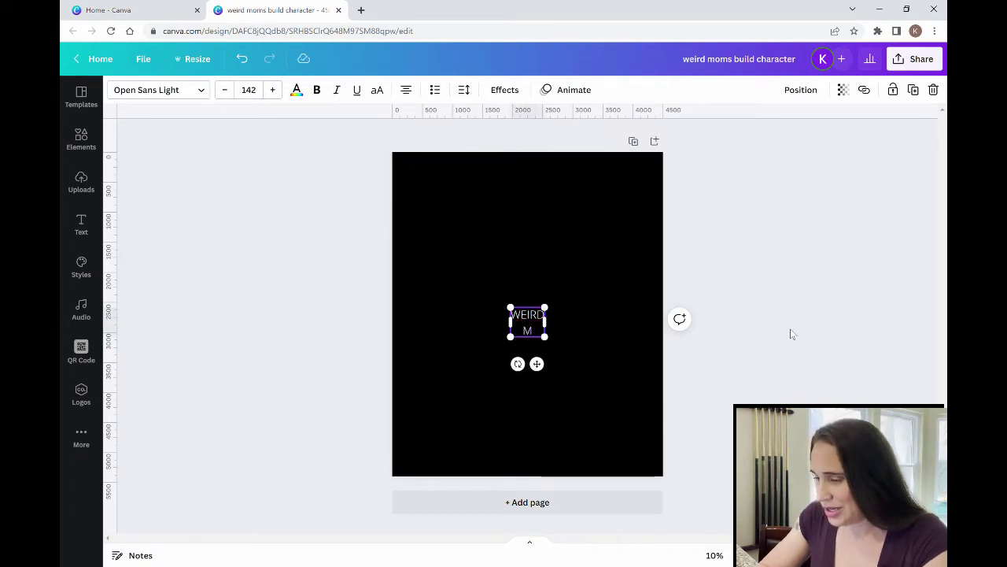
text(OMS BUI)
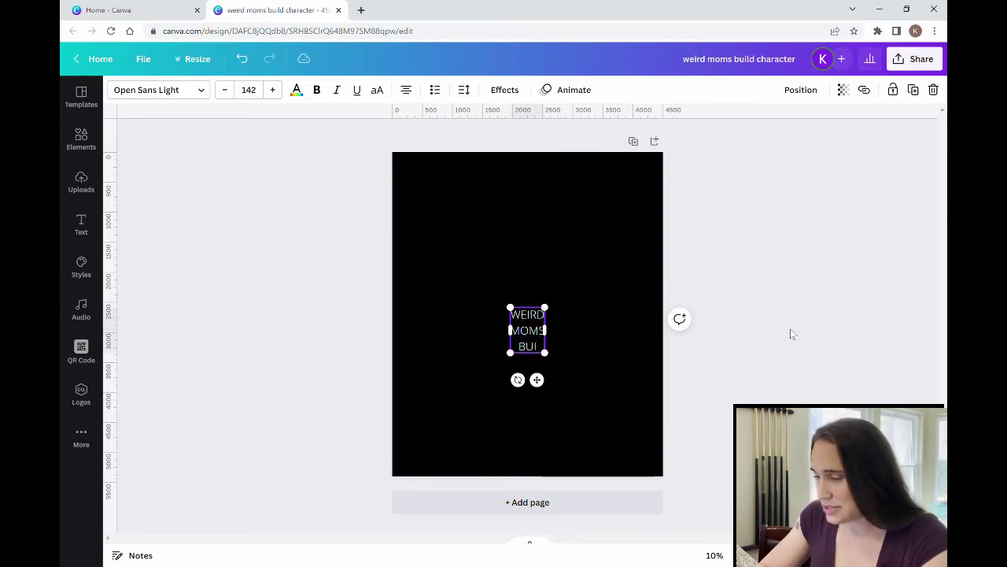
text(LD CHARAC)
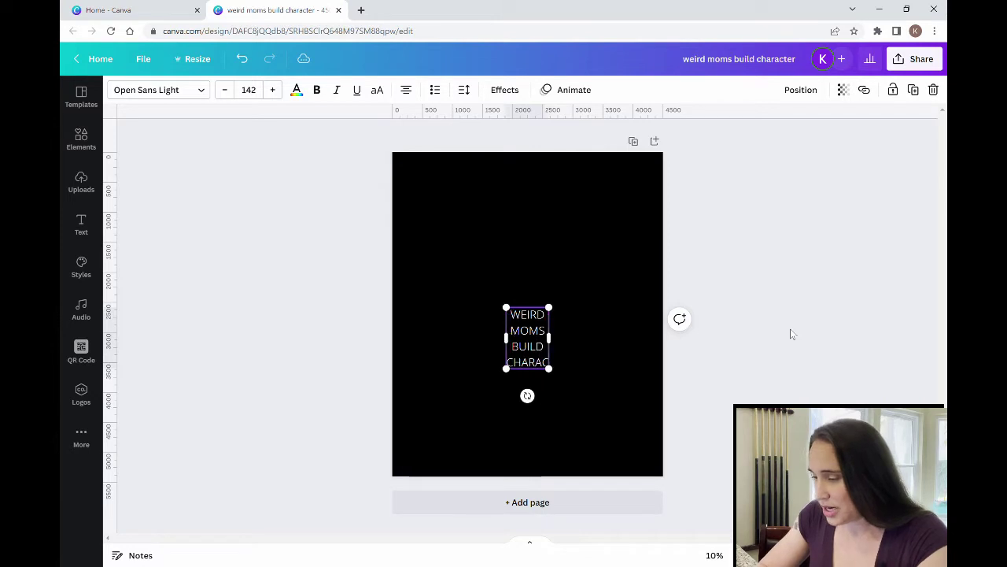
text(TER)
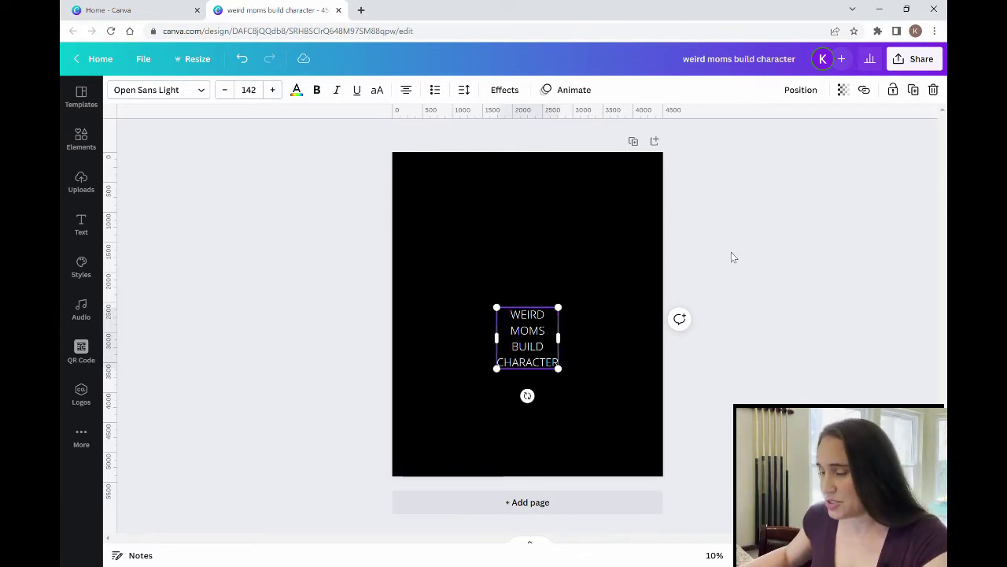
Enlarge the headline to size 373 and move it into the page's upper half.
click(542, 250)
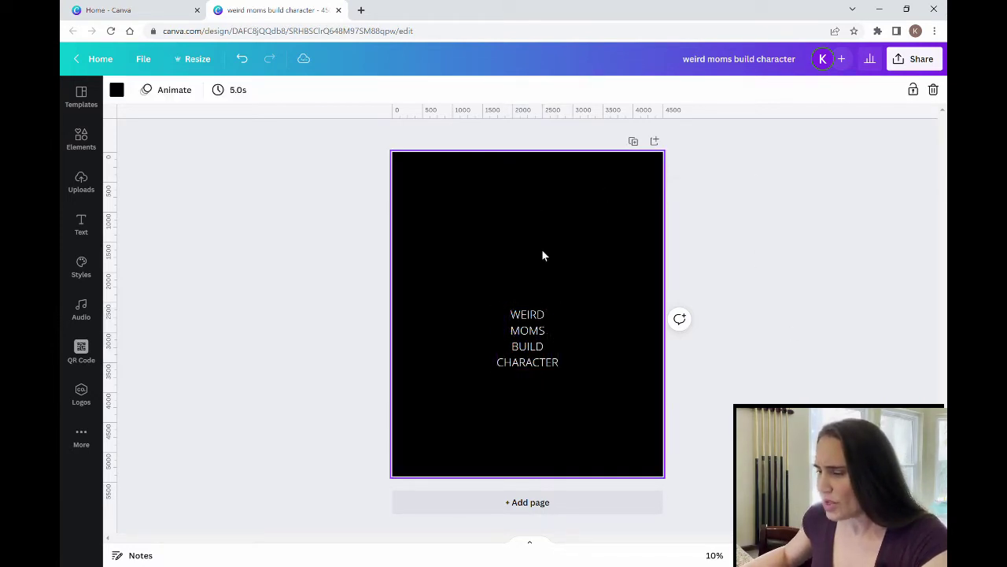
click(511, 316)
drag(501, 310, 425, 236)
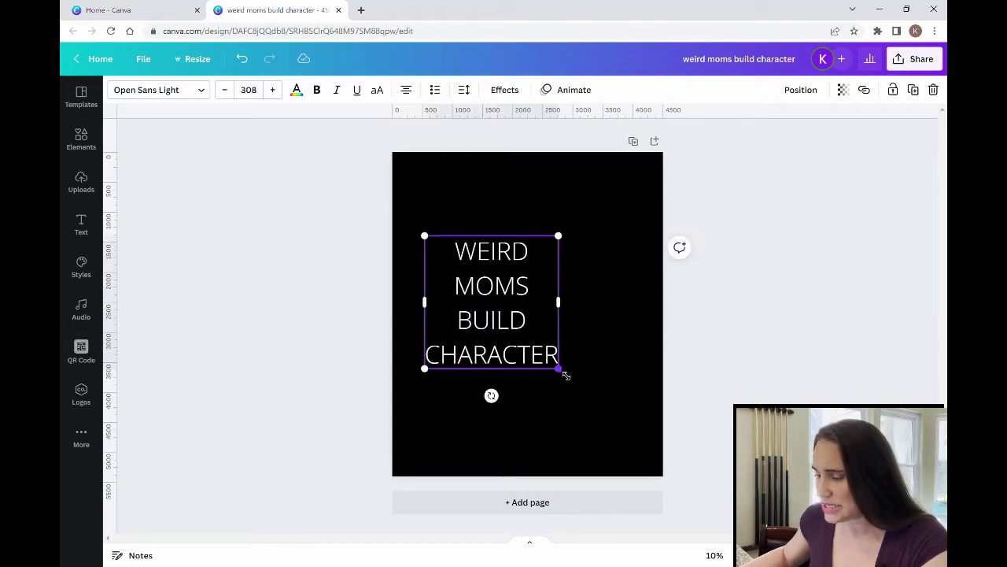
drag(560, 368, 589, 398)
click(613, 385)
drag(512, 376, 542, 317)
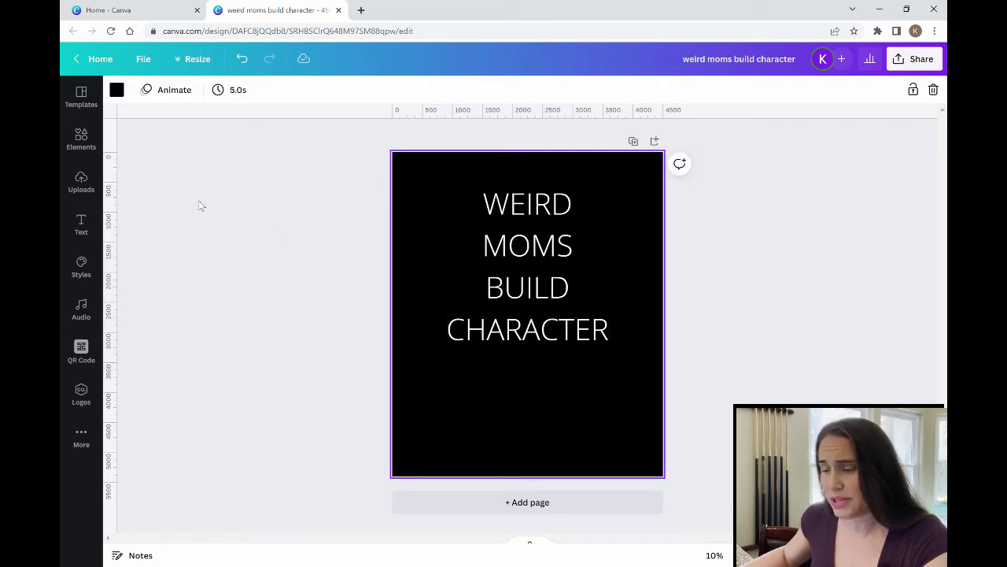
click(561, 283)
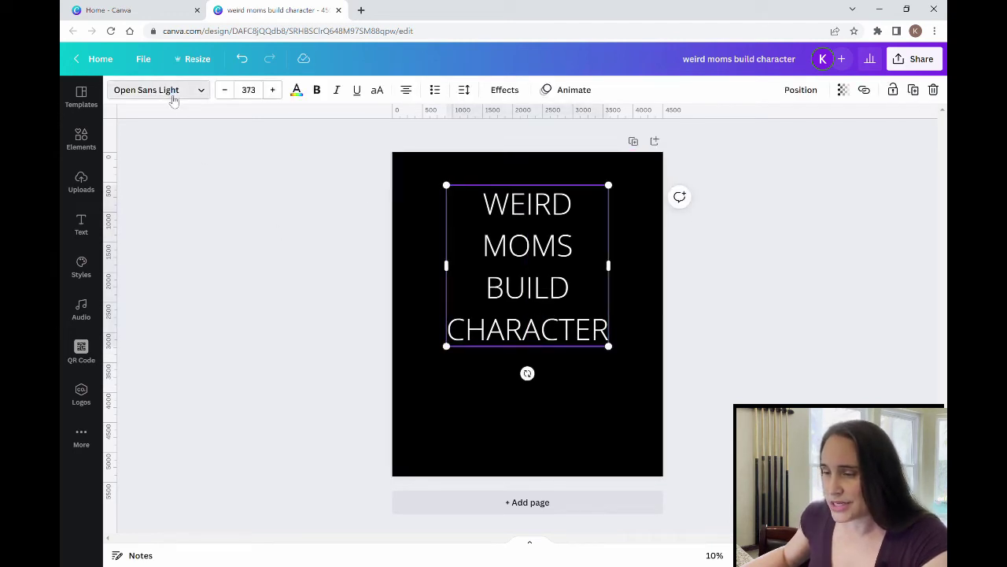
Try the Hatton Black and Comica Boom fonts on the headline.
click(173, 94)
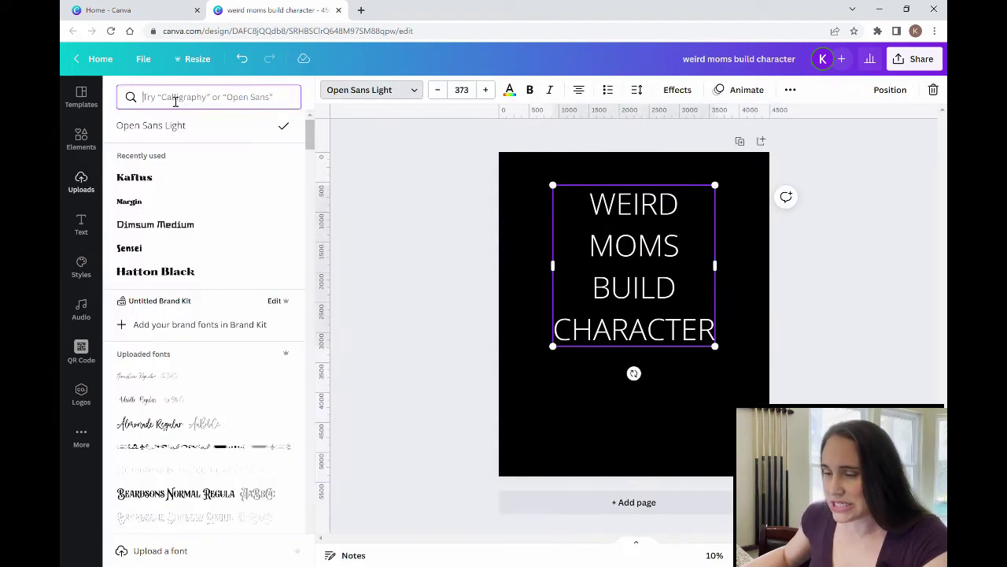
click(173, 272)
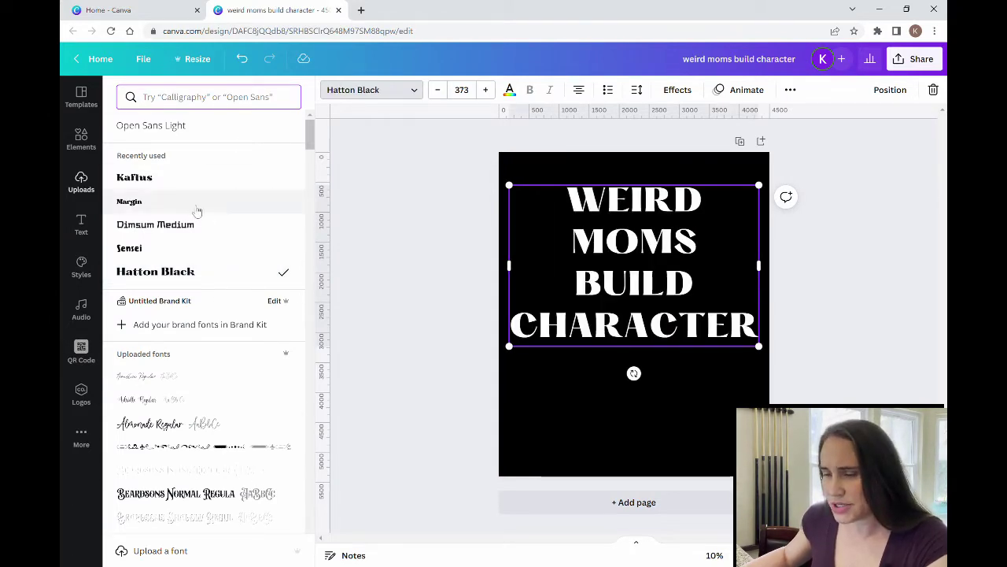
scroll(191, 283, down, 4)
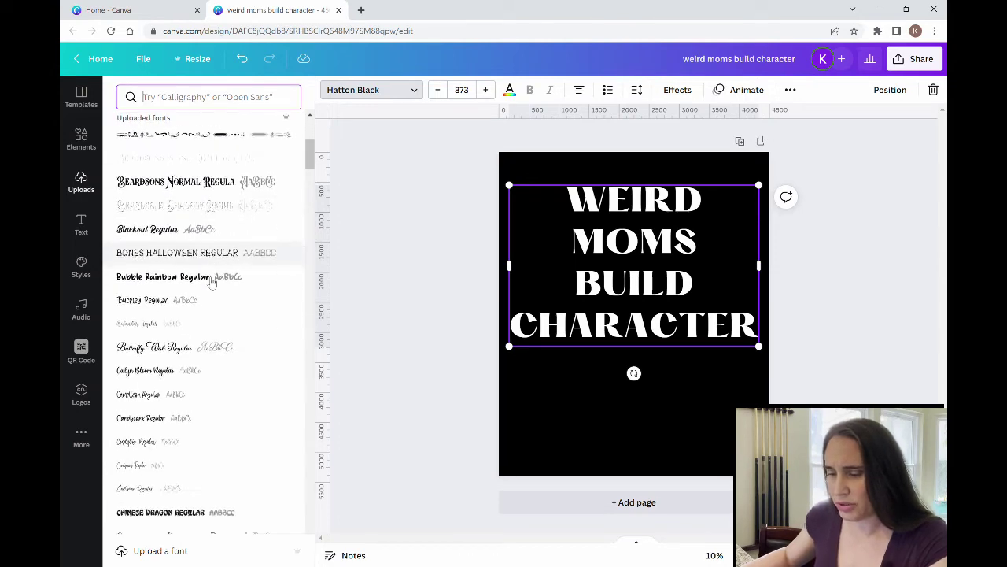
scroll(211, 283, down, 3)
click(214, 377)
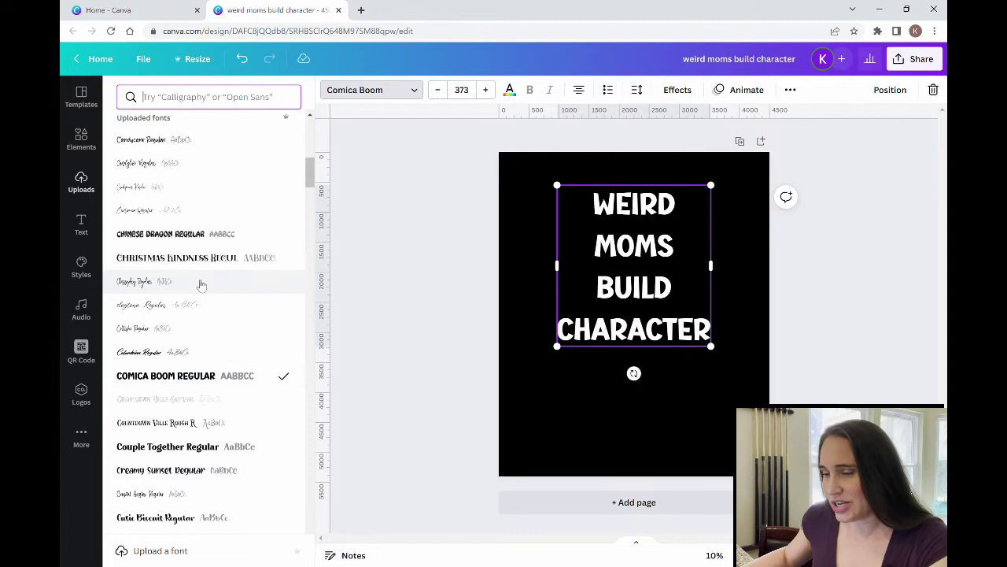
Try Death Star, then settle on the tall, narrow Grovelane font.
scroll(188, 248, down, 10)
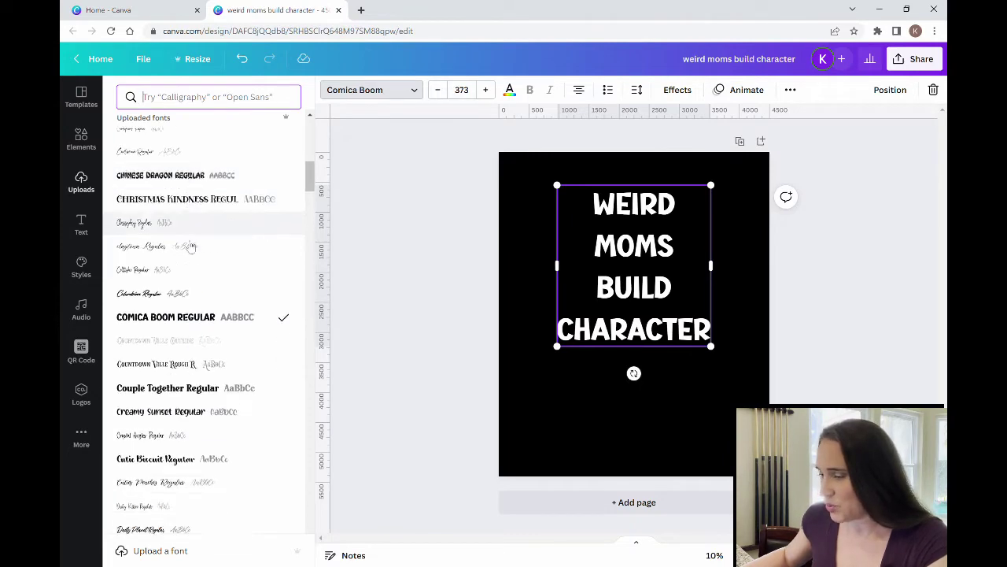
click(217, 407)
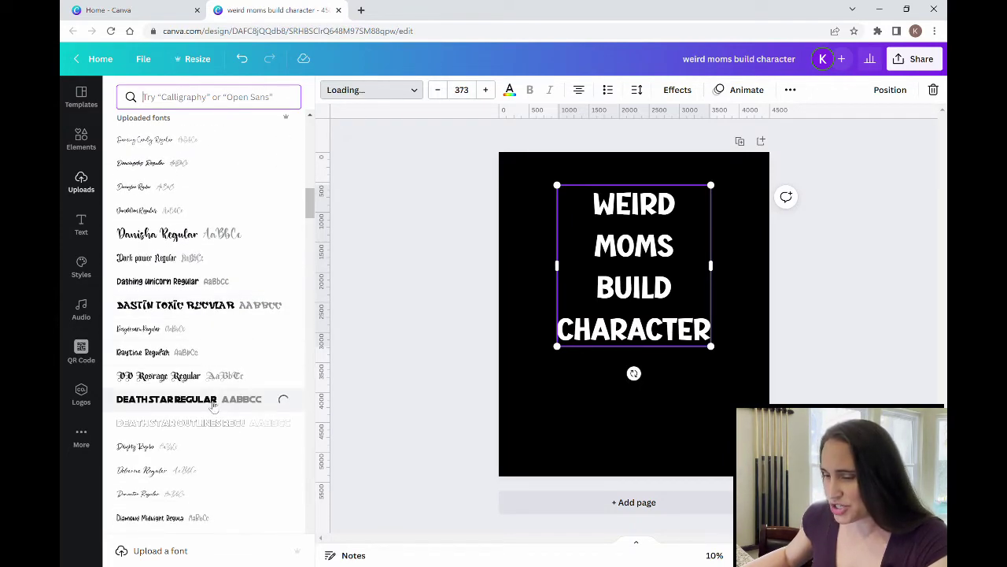
scroll(209, 279, down, 5)
scroll(208, 279, down, 10)
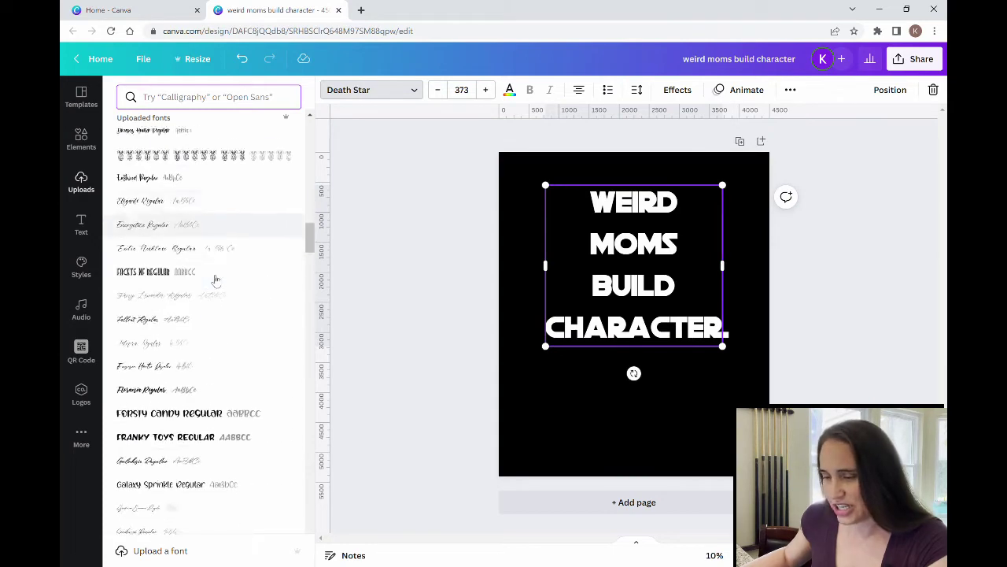
scroll(285, 404, down, 3)
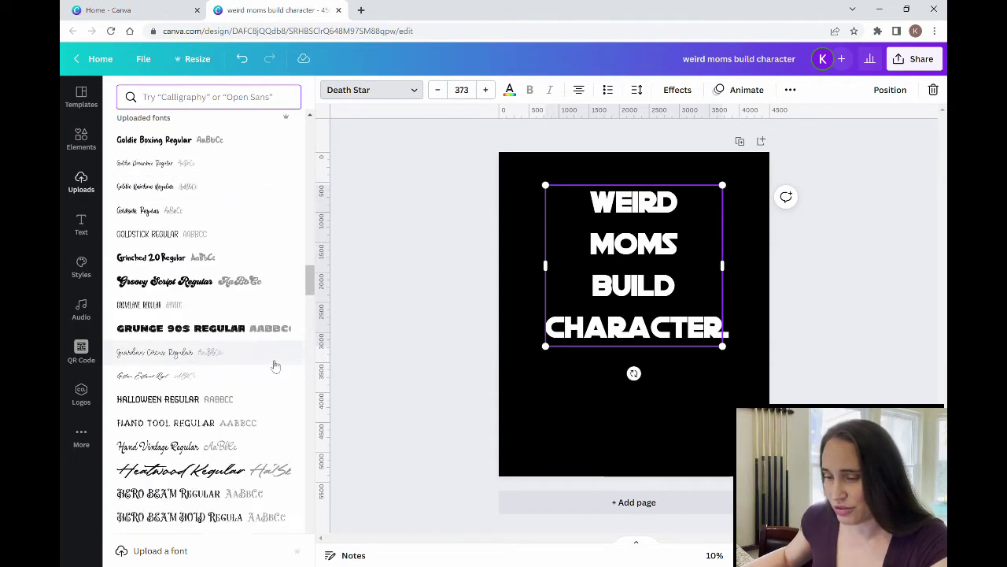
click(224, 307)
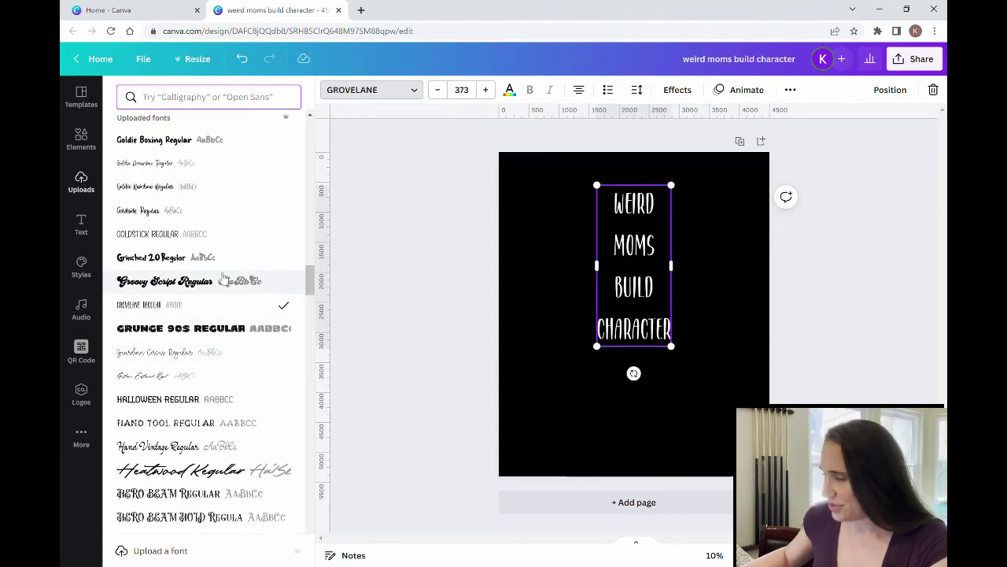
scroll(242, 356, down, 15)
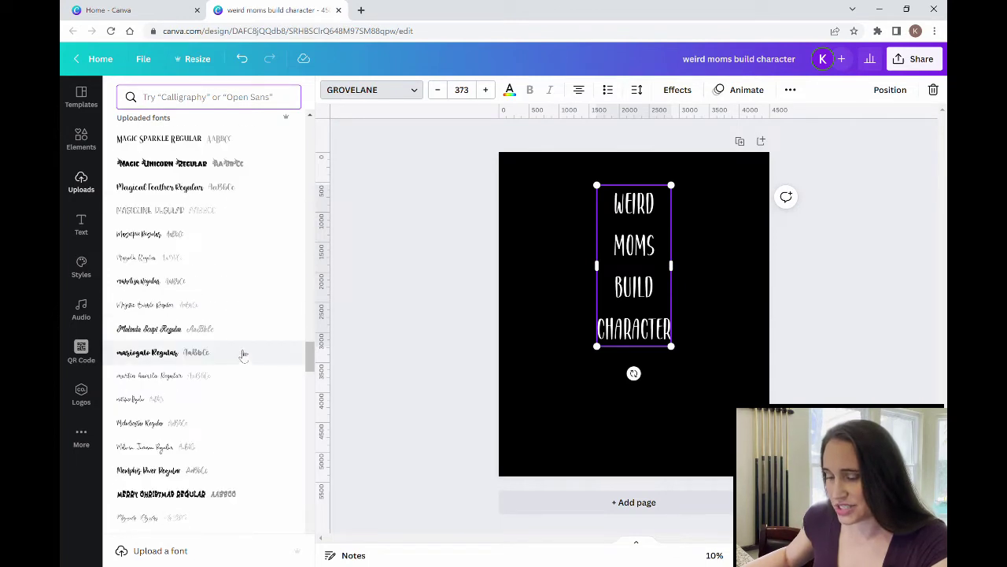
click(204, 98)
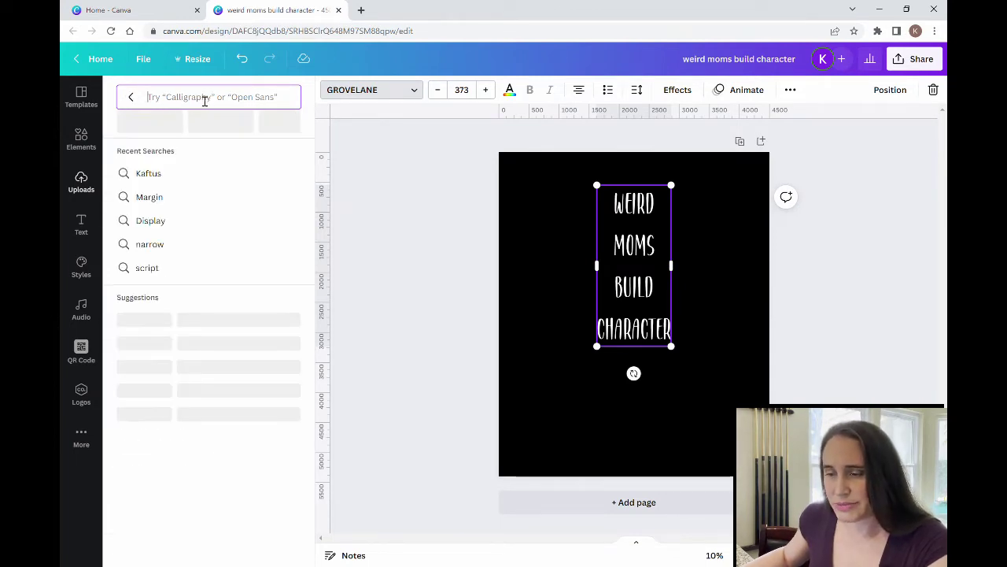
Search 'Display' fonts and try Klemer Display, Foda Display and Kitsch Display ExtraLight and Black.
click(156, 219)
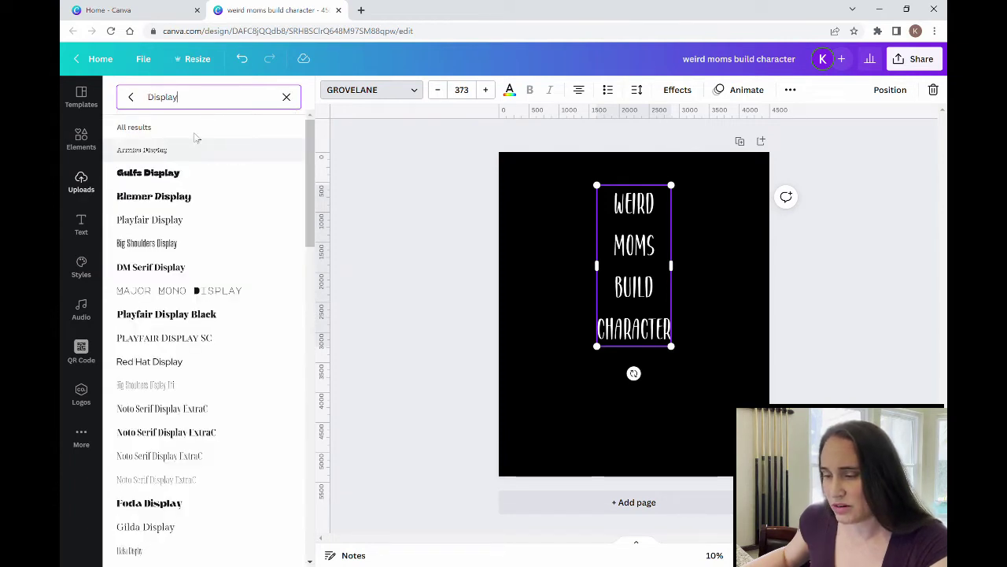
click(174, 196)
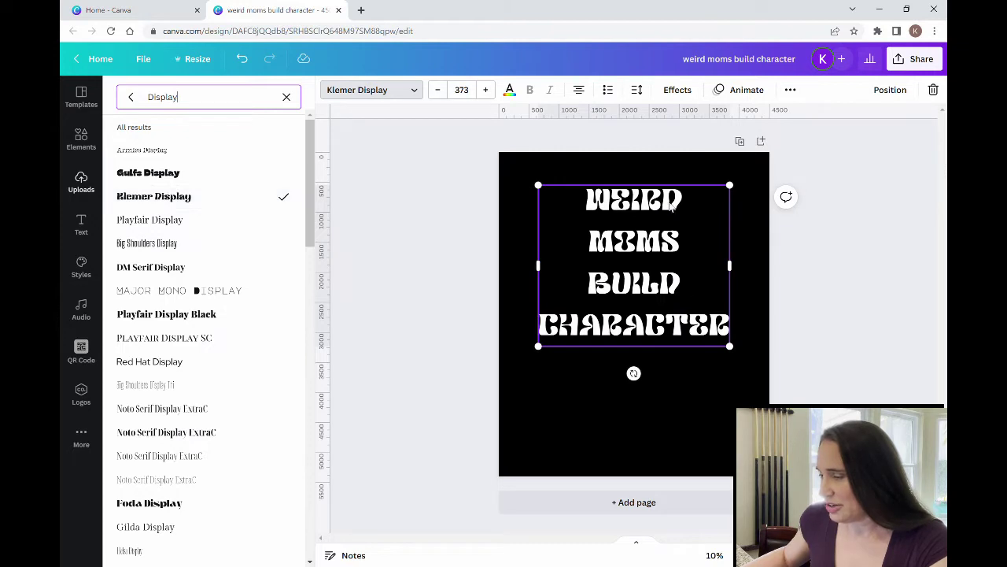
scroll(236, 354, down, 2)
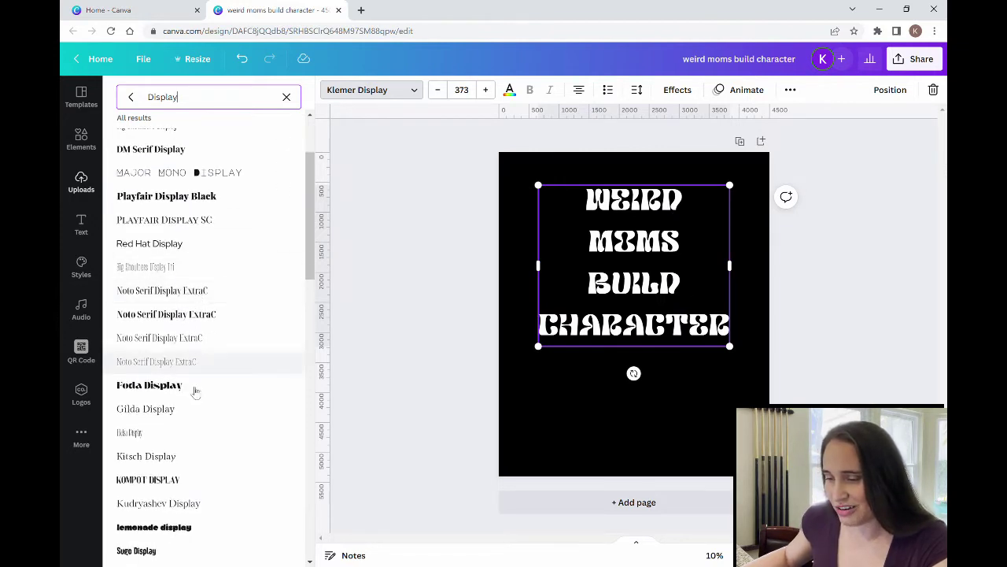
click(164, 387)
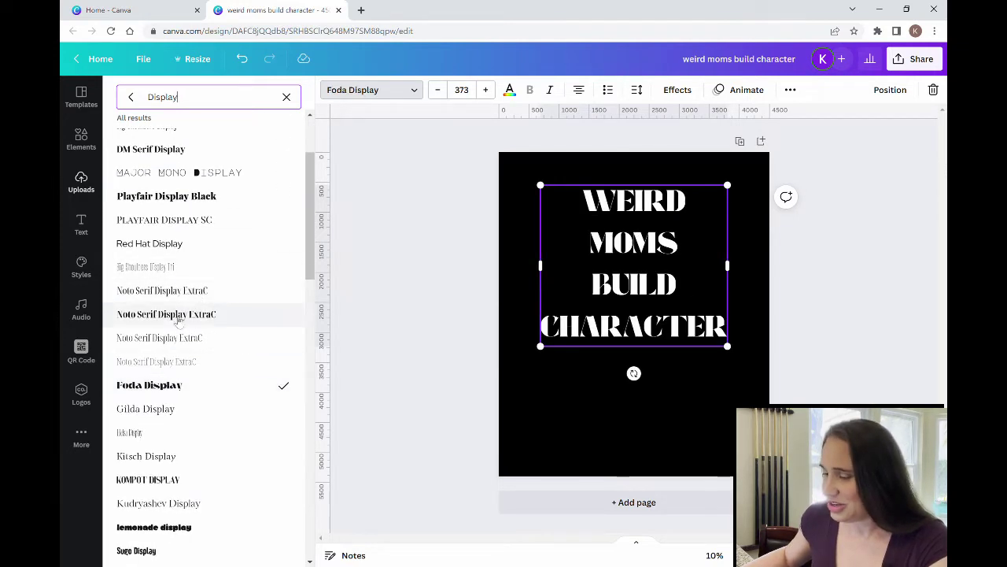
scroll(177, 330, down, 4)
click(195, 370)
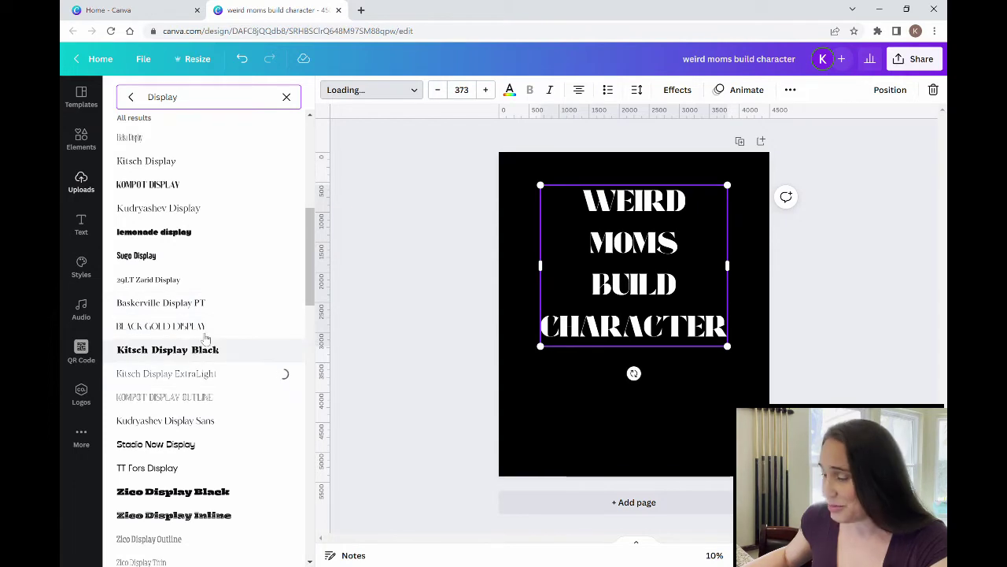
click(209, 356)
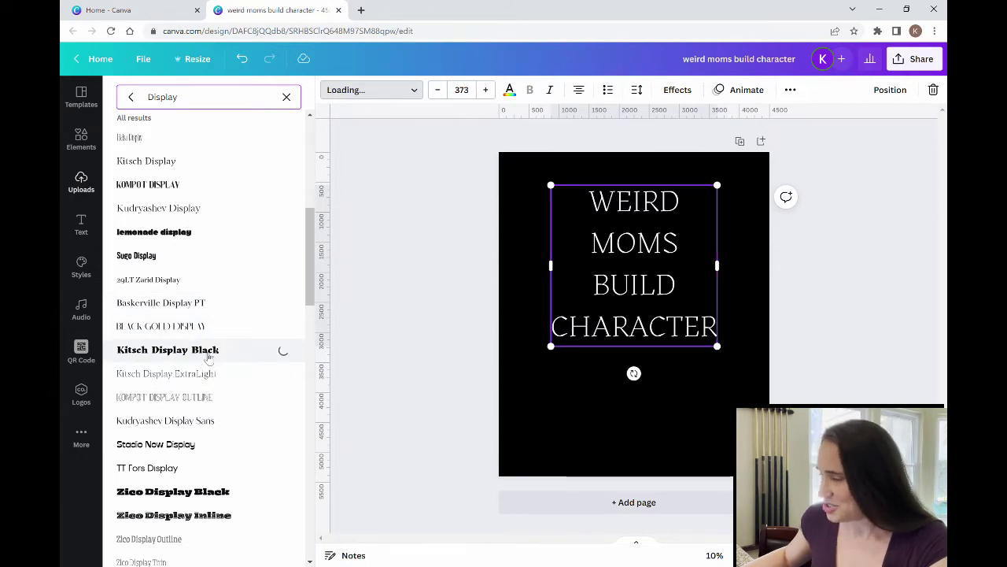
Try Barbra SemiCondensed, Kingred Modern and BISDAK on the headline.
scroll(209, 358, down, 2)
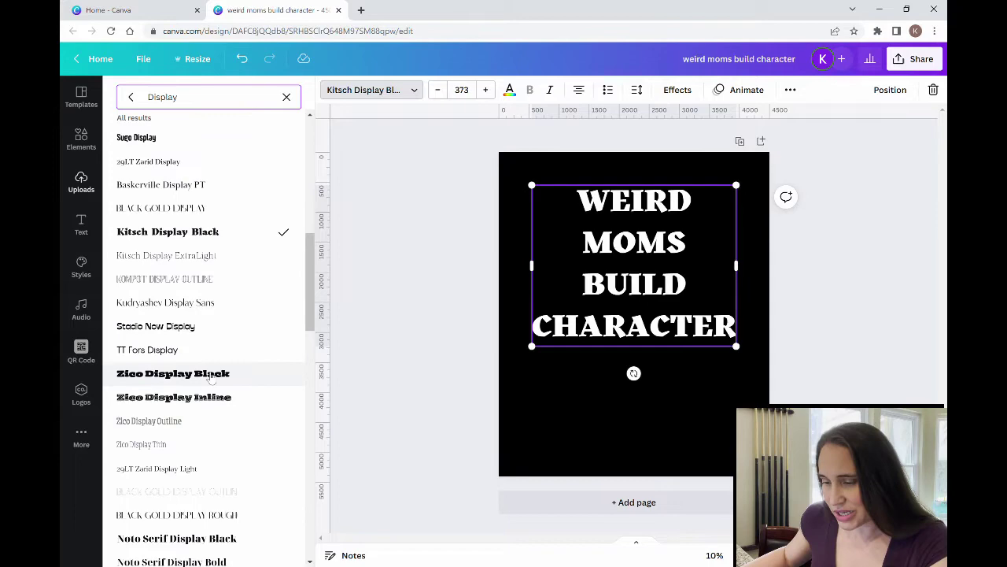
scroll(211, 374, down, 3)
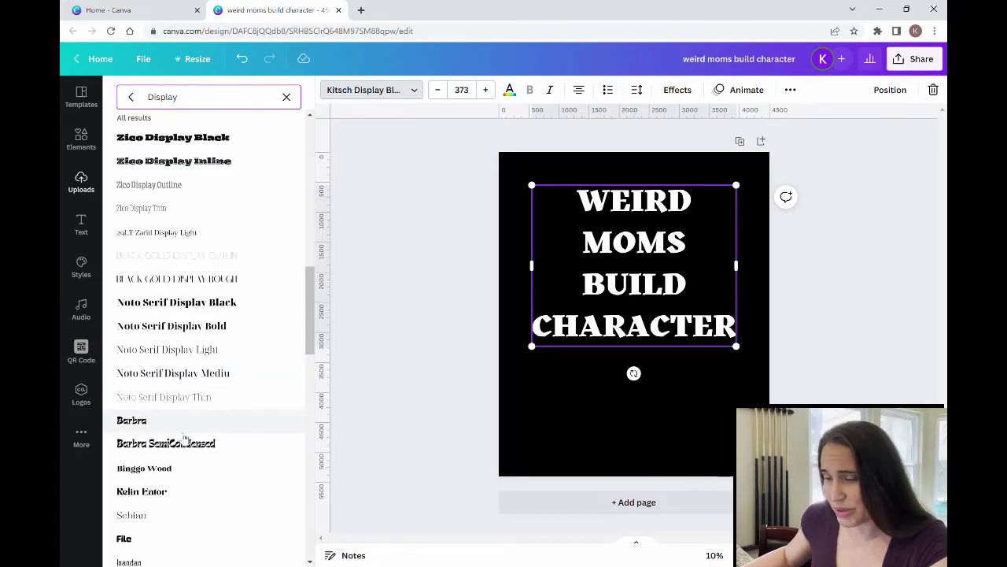
click(198, 443)
scroll(198, 370, down, 5)
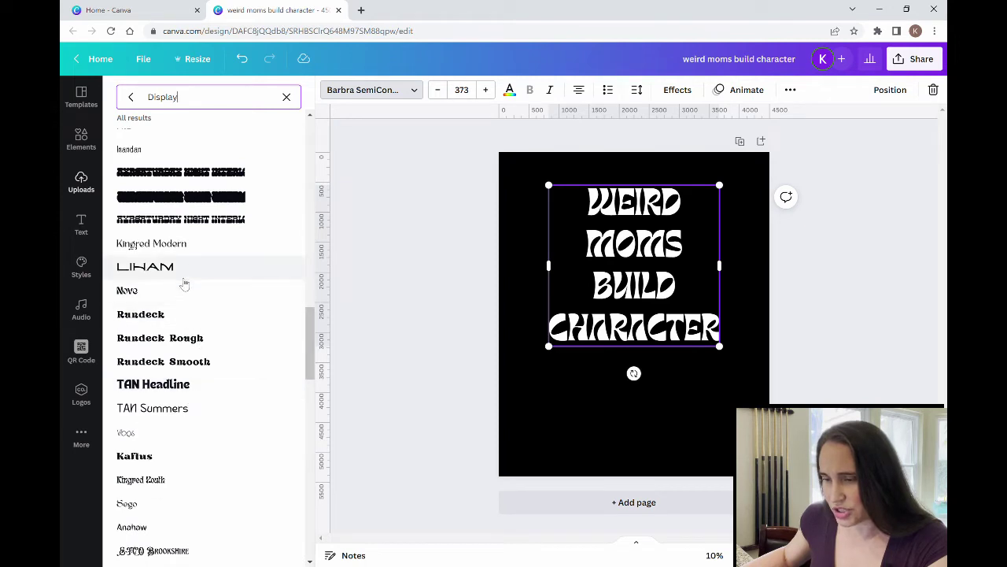
click(182, 245)
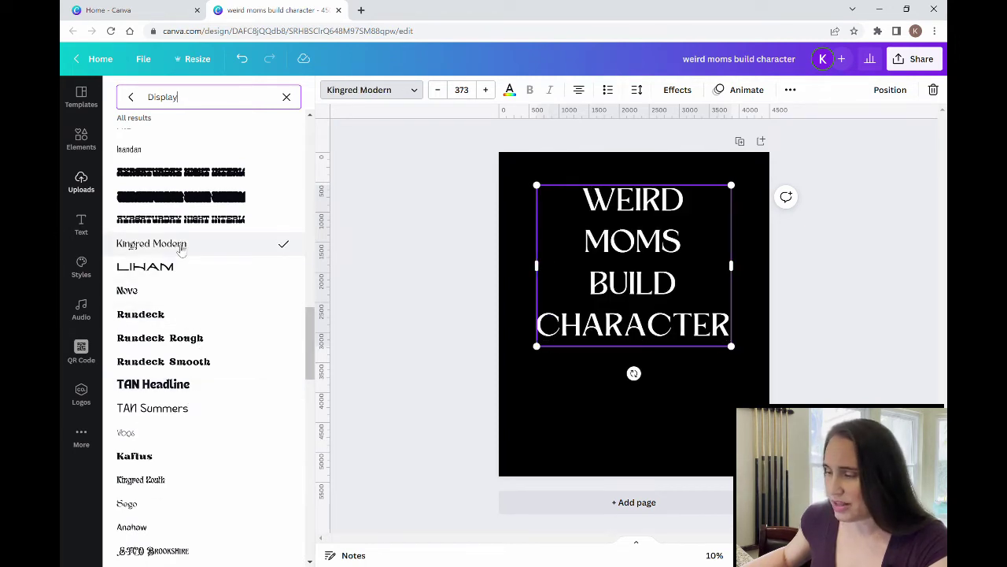
scroll(191, 279, down, 1)
scroll(193, 299, down, 5)
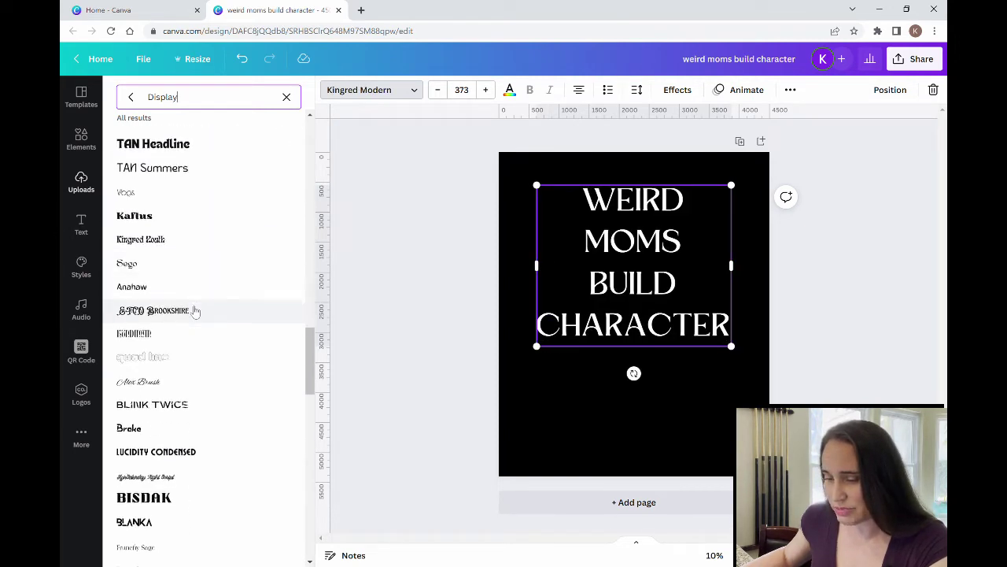
click(154, 327)
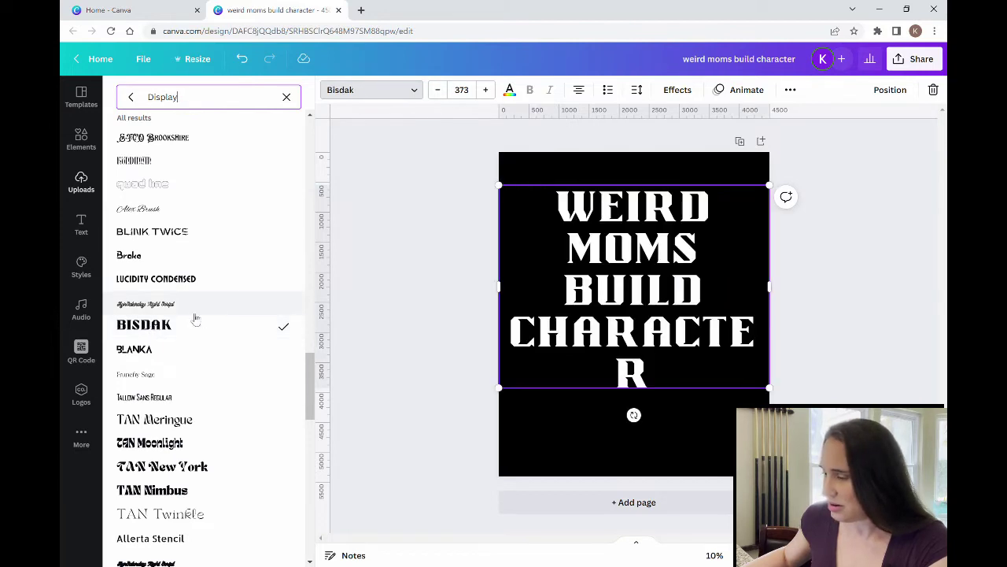
Try Climate crisis 1979 and Chunk Five on the headline.
scroll(224, 299, down, 1)
scroll(227, 295, down, 4)
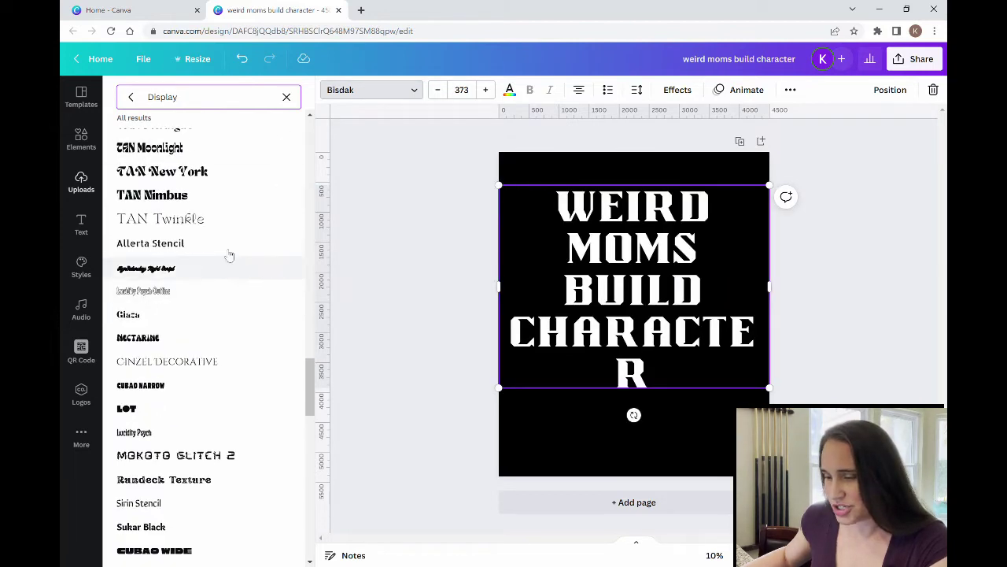
scroll(213, 315, down, 2)
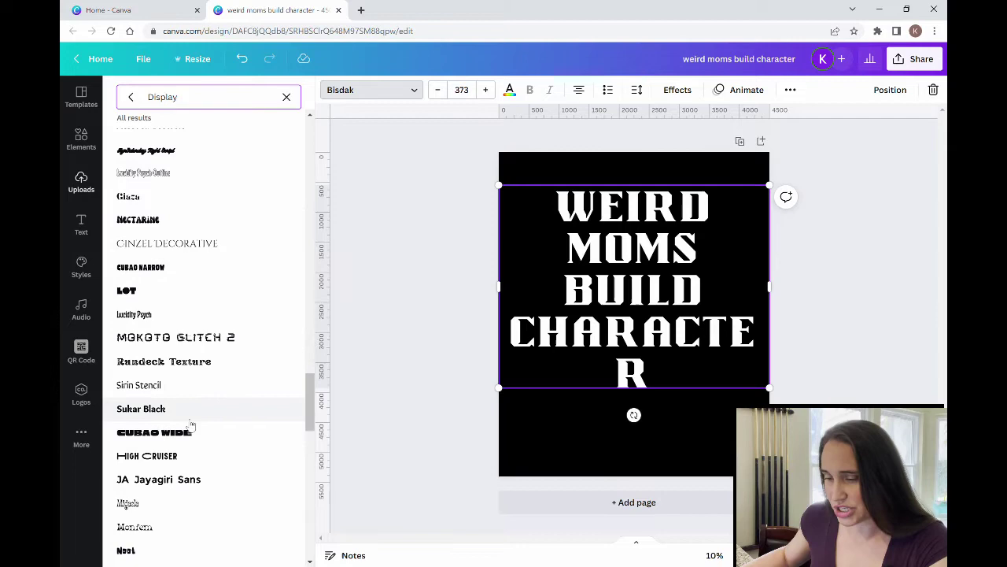
scroll(208, 282, down, 3)
scroll(207, 281, down, 2)
click(210, 291)
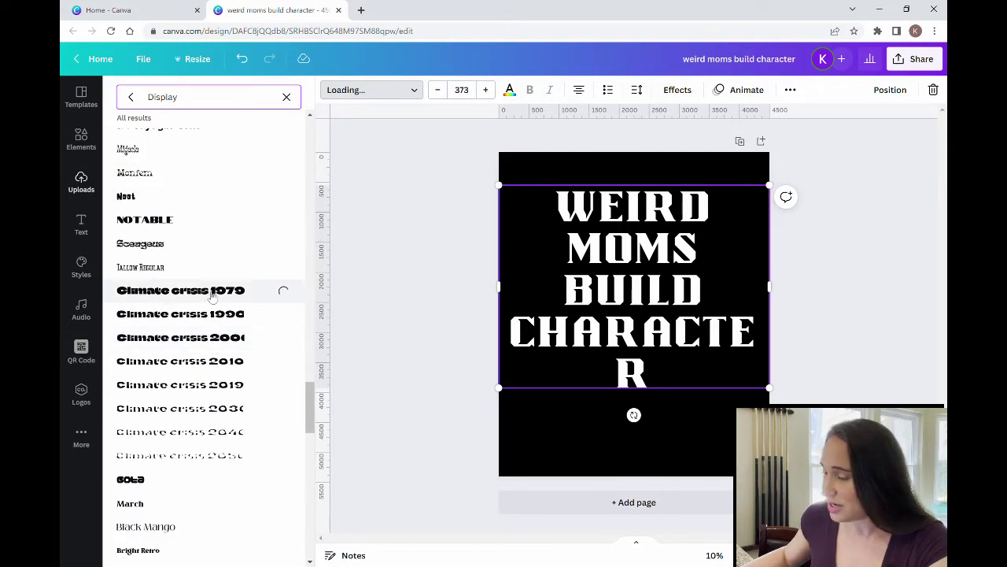
scroll(212, 291, down, 10)
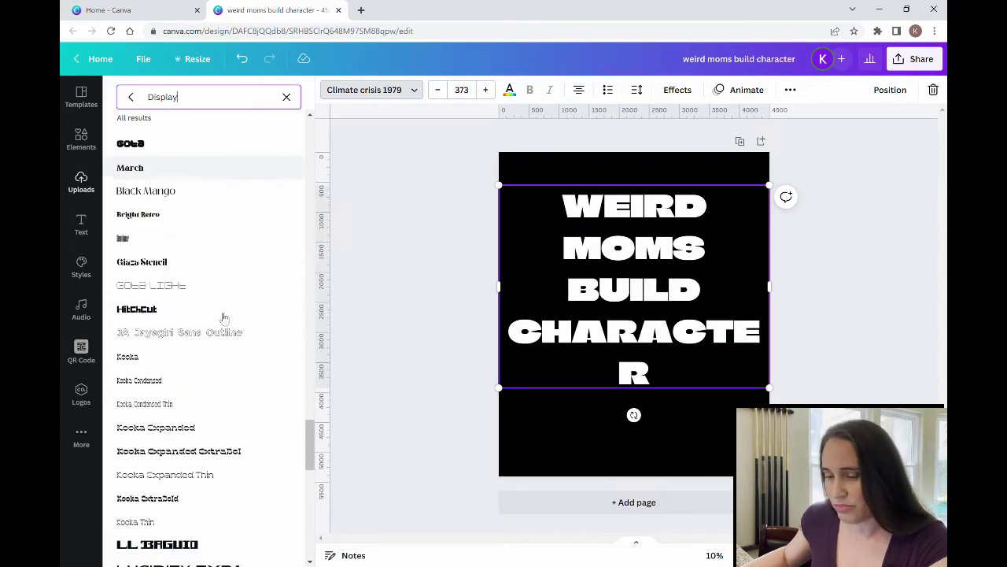
scroll(195, 370, down, 3)
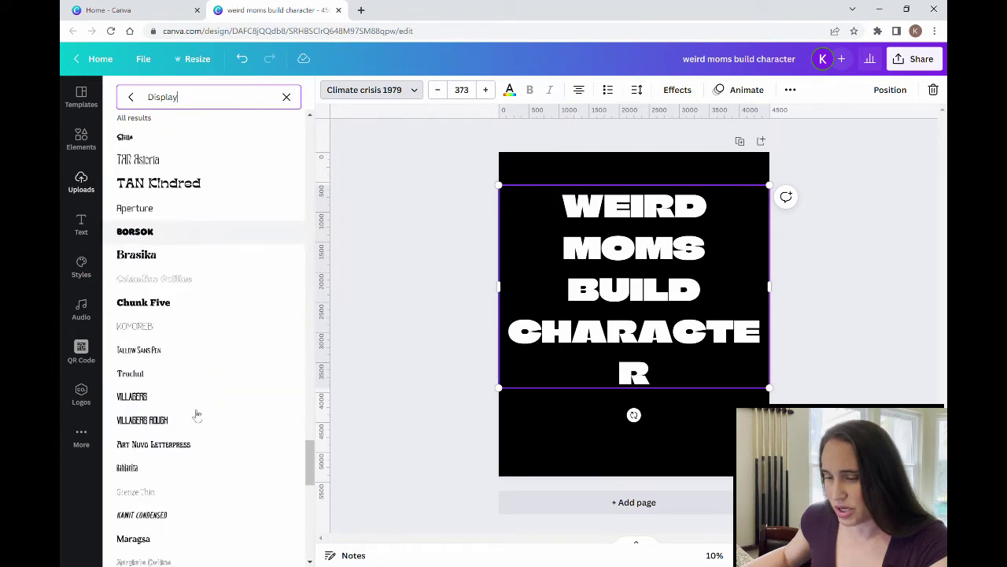
click(175, 304)
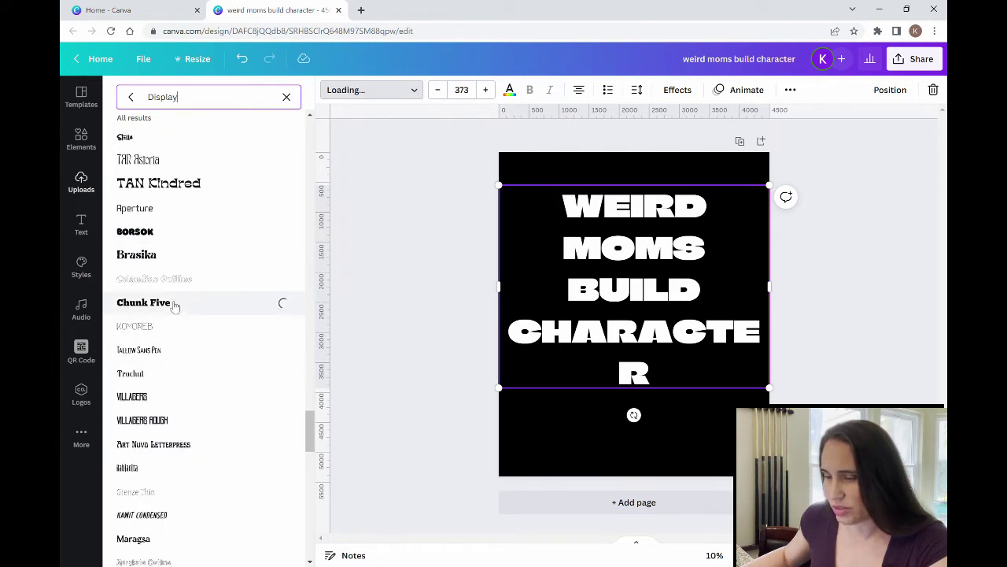
Try Brasika and BORSOK, then set the headline in Gliker SemiBold.
click(175, 260)
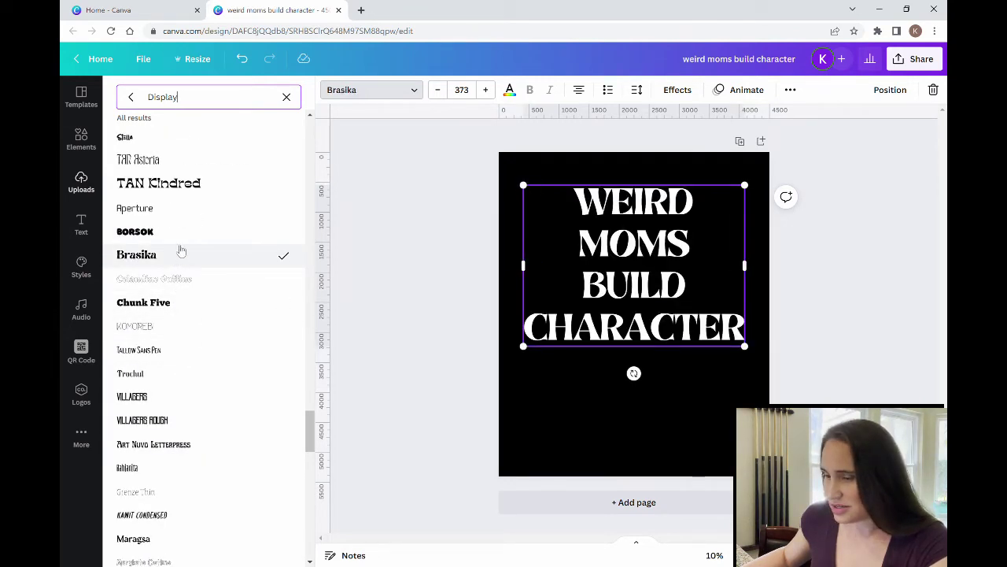
click(174, 232)
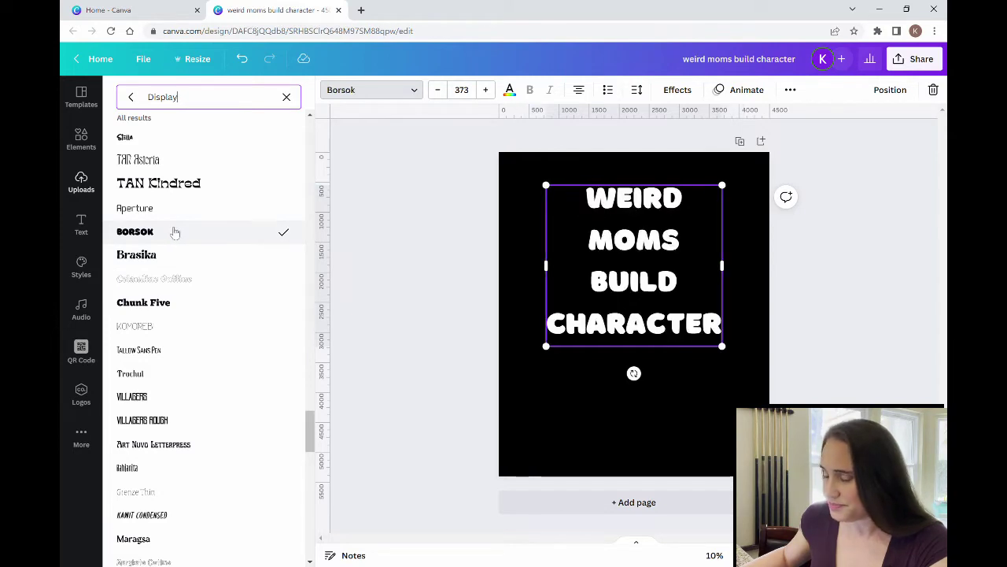
scroll(189, 276, down, 10)
click(180, 398)
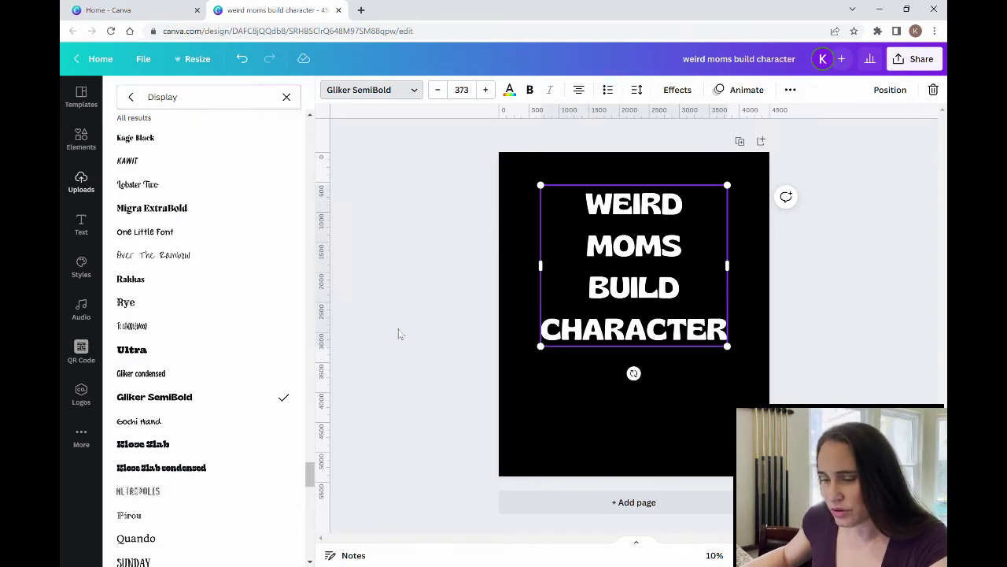
Close the font list and reduce the headline's line spacing to 1.09.
key(Escape)
click(562, 427)
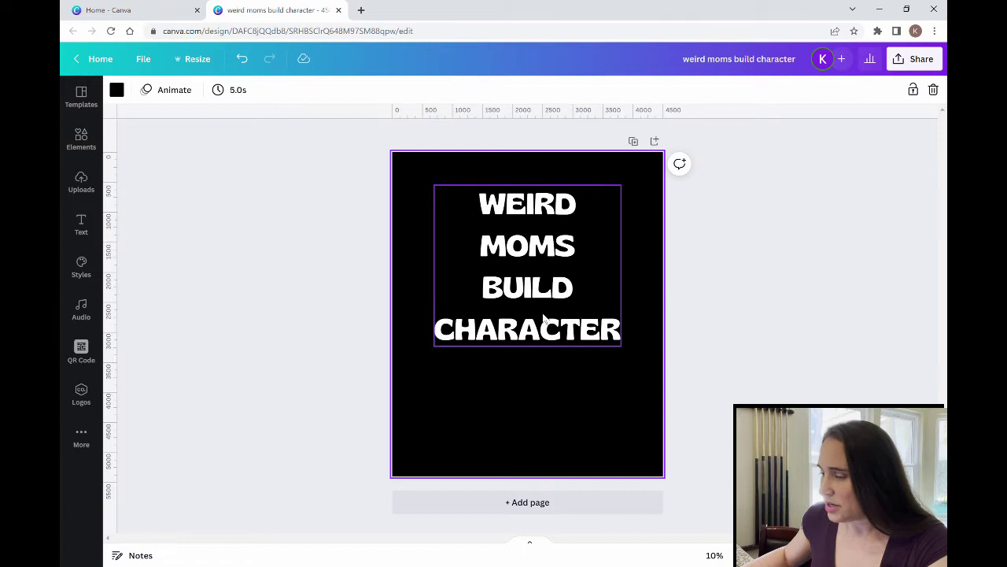
click(527, 219)
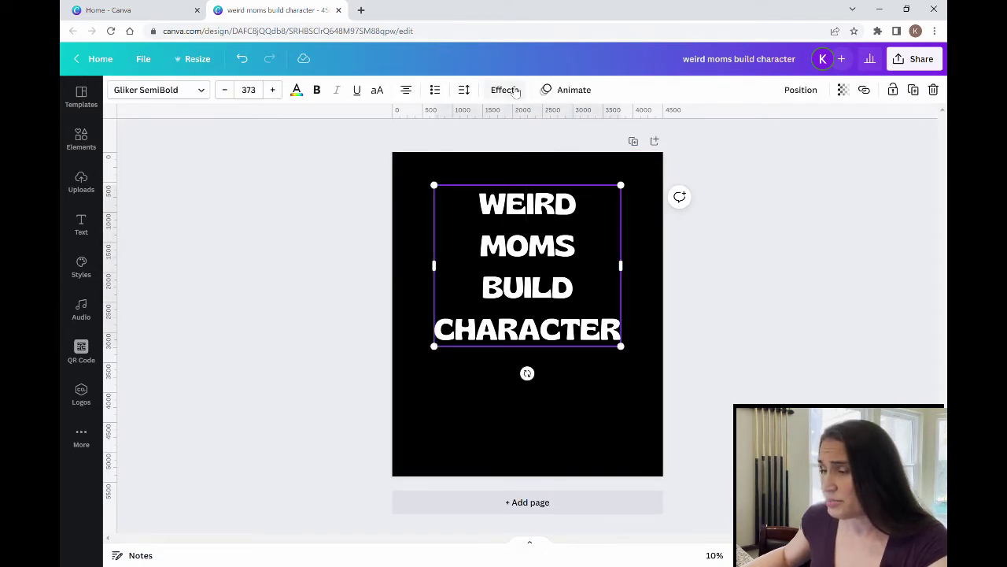
click(472, 92)
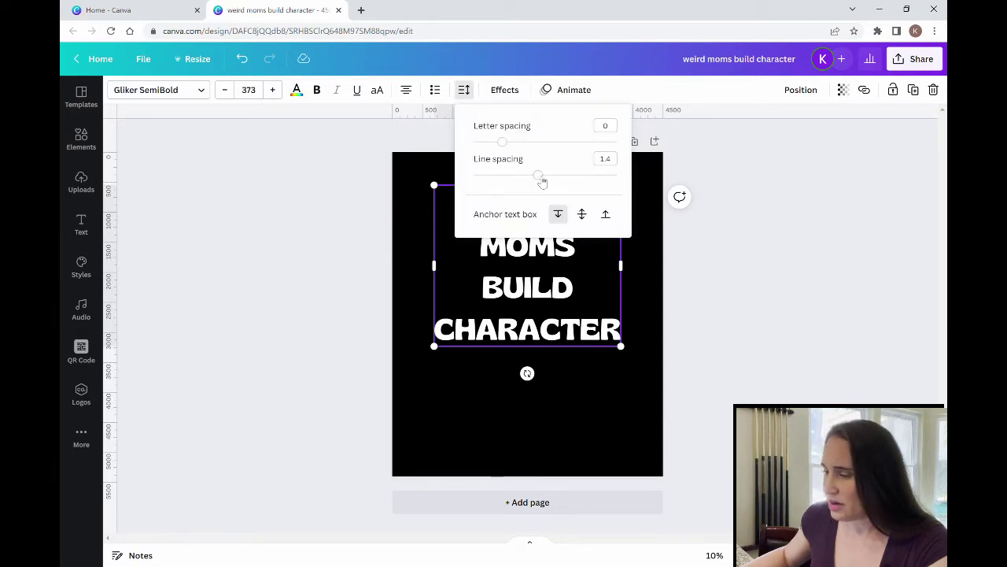
drag(541, 179, 479, 180)
click(534, 417)
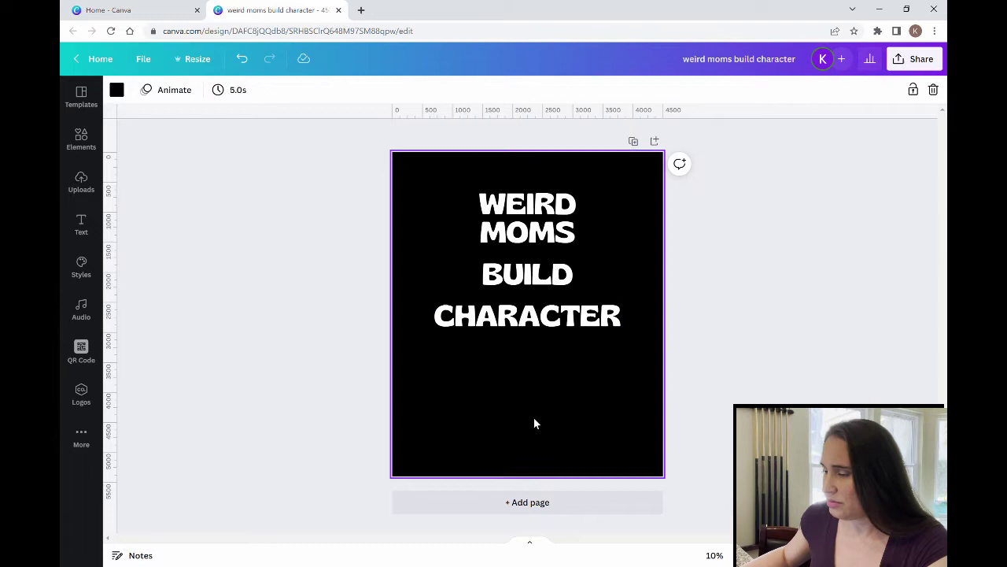
Highlight all four headline lines and tighten their line spacing further to 1.04.
click(618, 317)
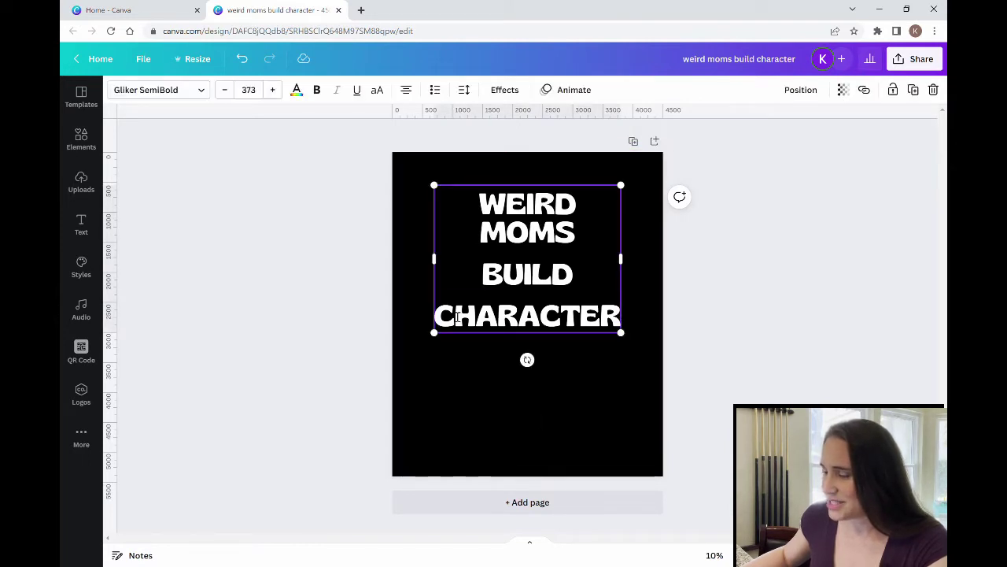
mouse_move(445, 319)
mouse_down()
mouse_move(499, 317)
mouse_move(437, 317)
mouse_up()
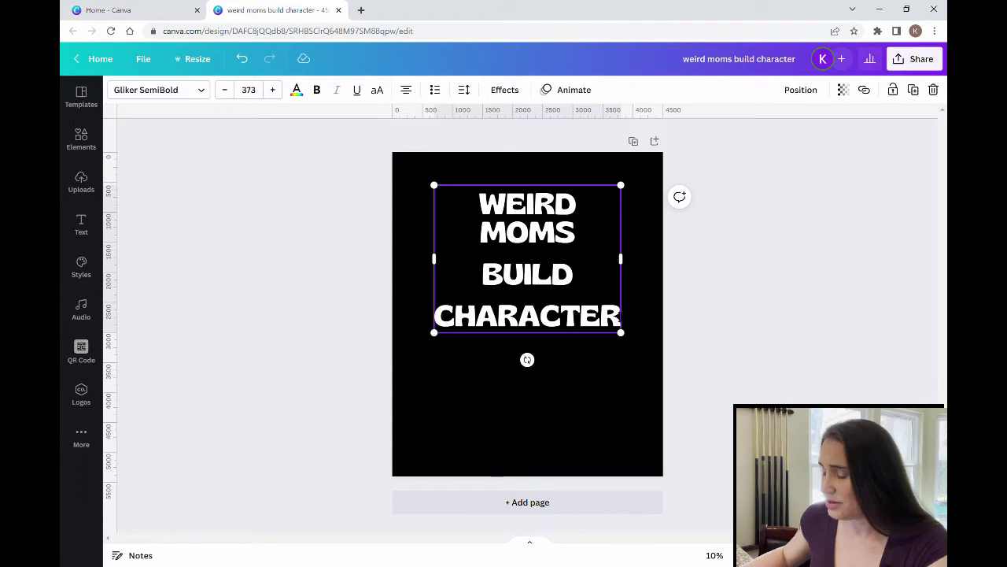
drag(621, 317, 476, 95)
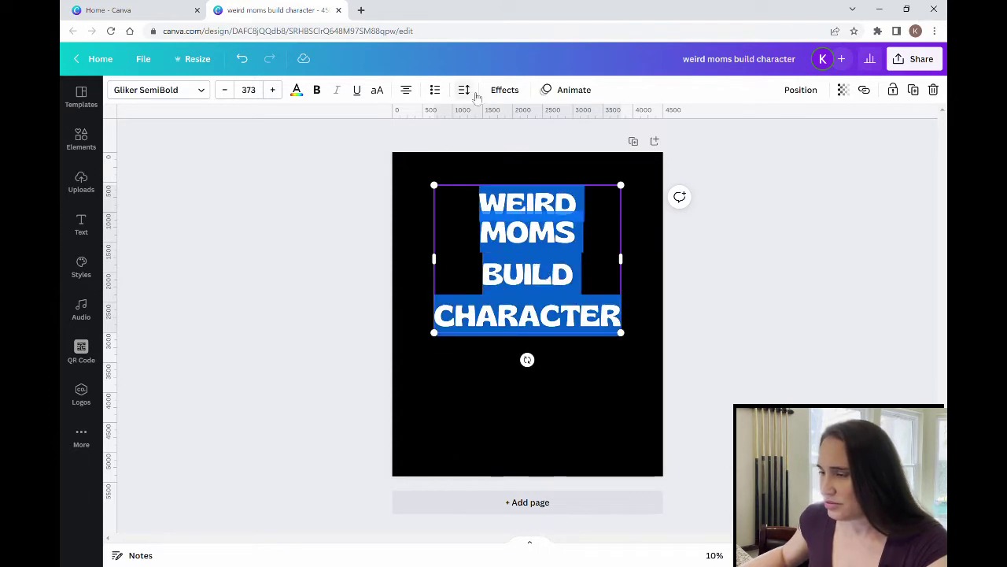
click(464, 90)
drag(546, 180, 516, 175)
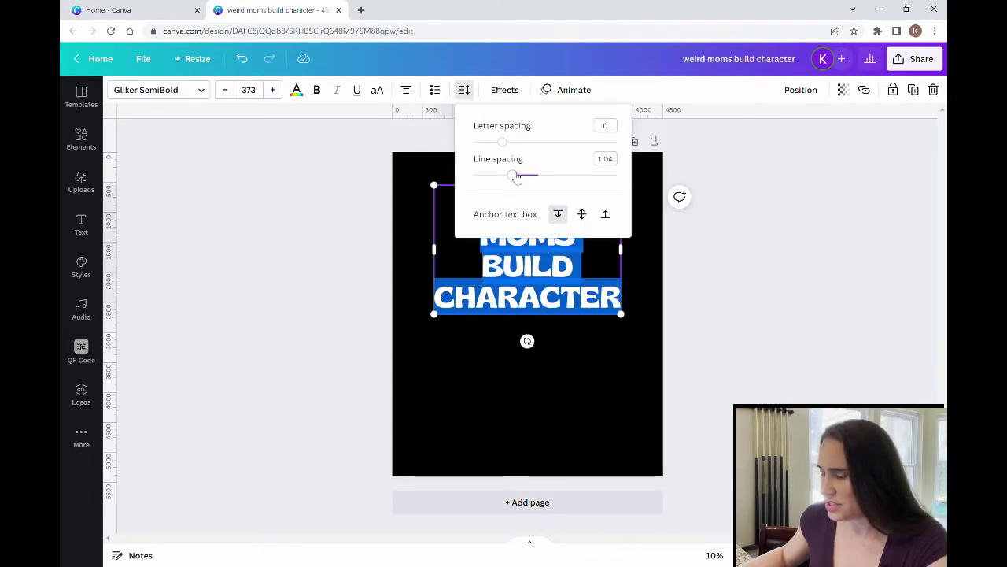
click(561, 406)
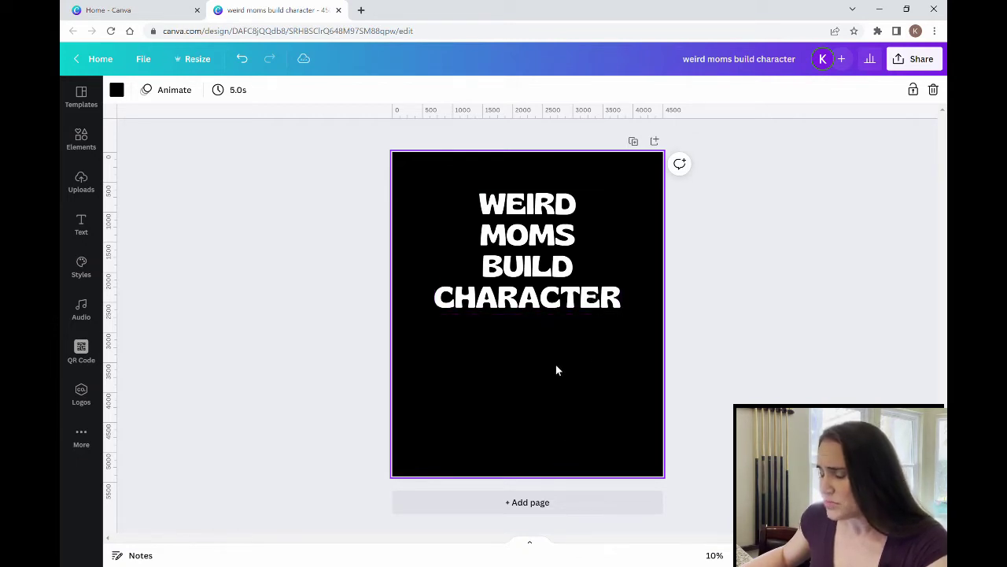
Cut CHARACTER out of the headline and paste it as its own text box.
drag(542, 285, 550, 347)
drag(566, 268, 522, 267)
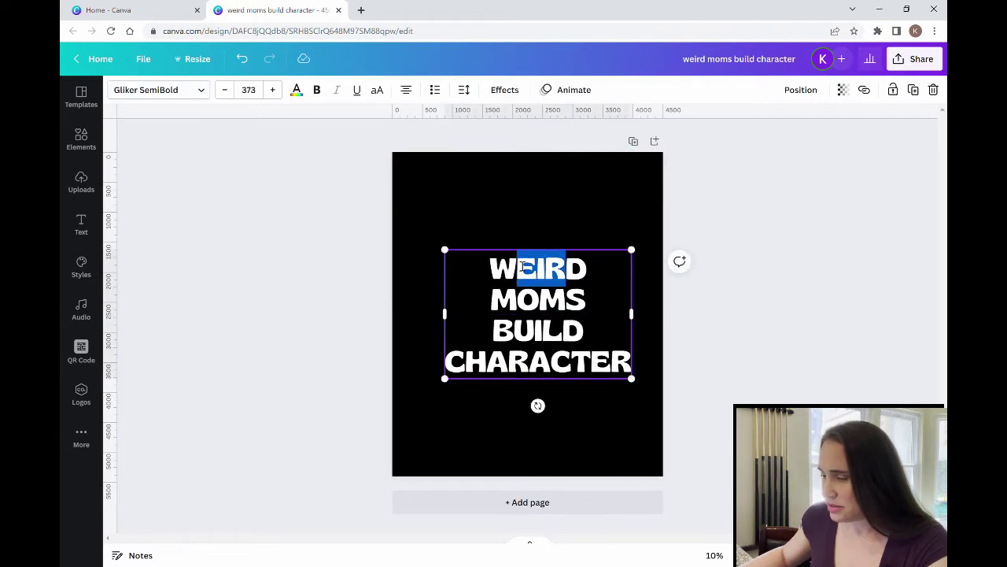
click(583, 272)
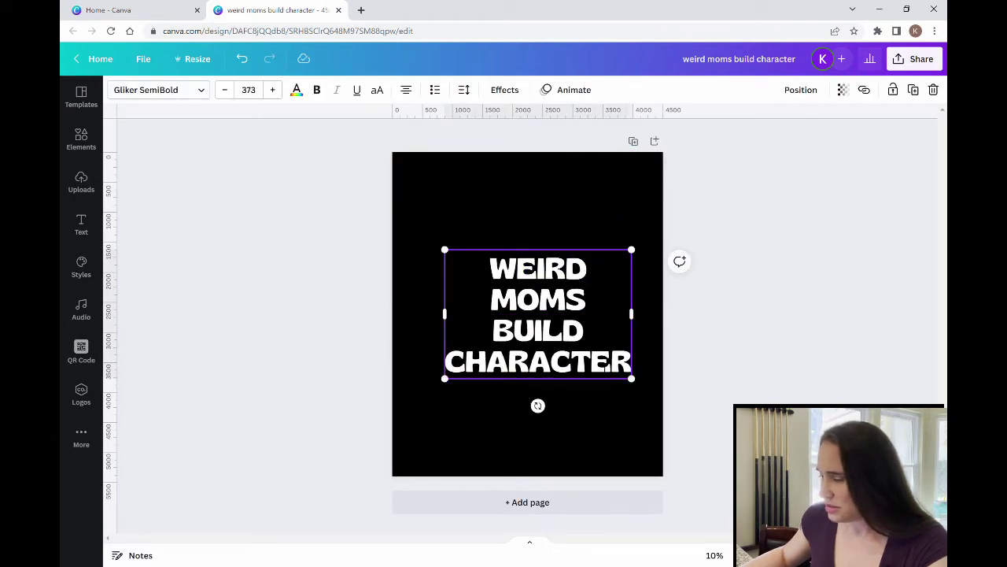
drag(631, 362, 450, 358)
key(ctrl+c)
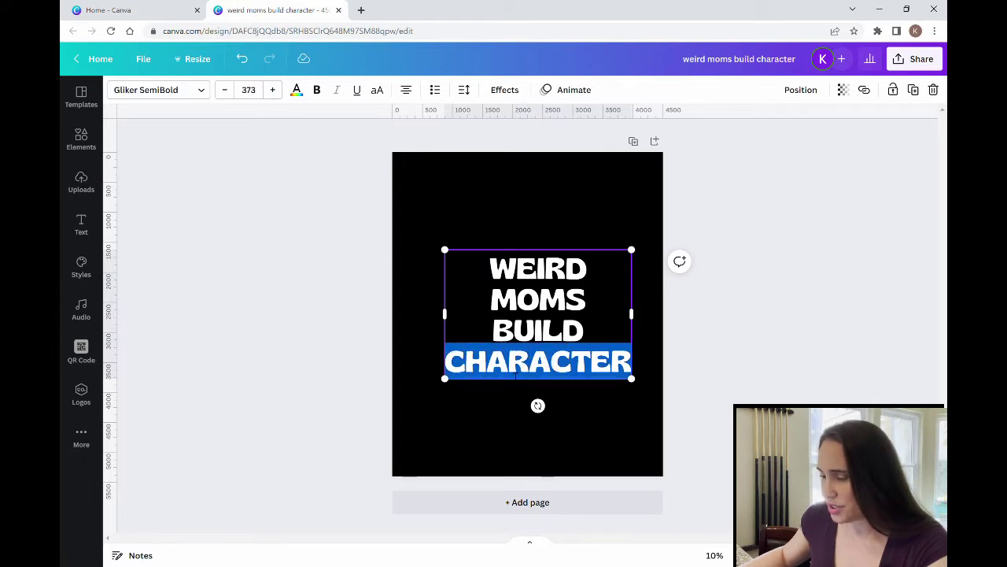
key(BackSpace)
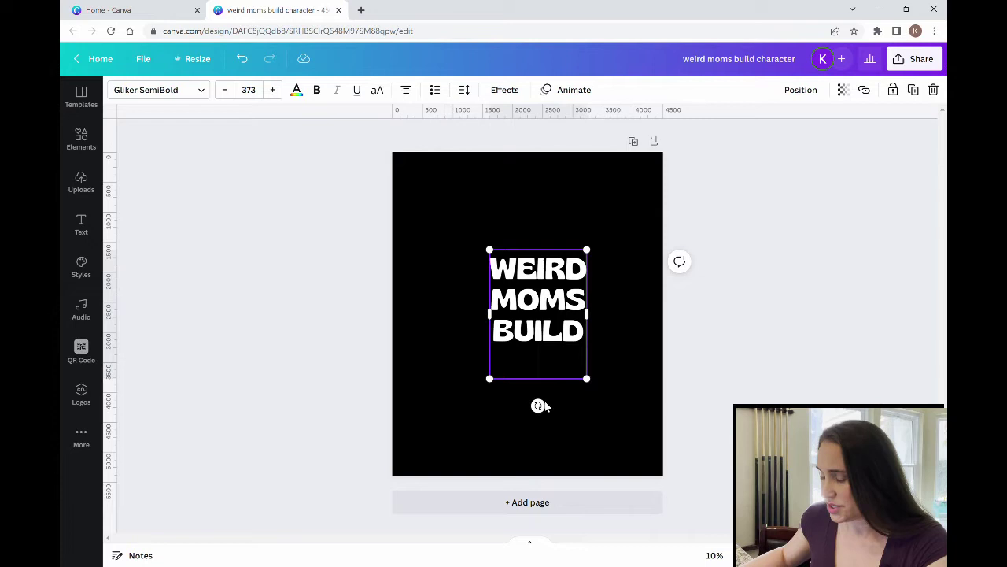
click(485, 433)
key(ctrl+v)
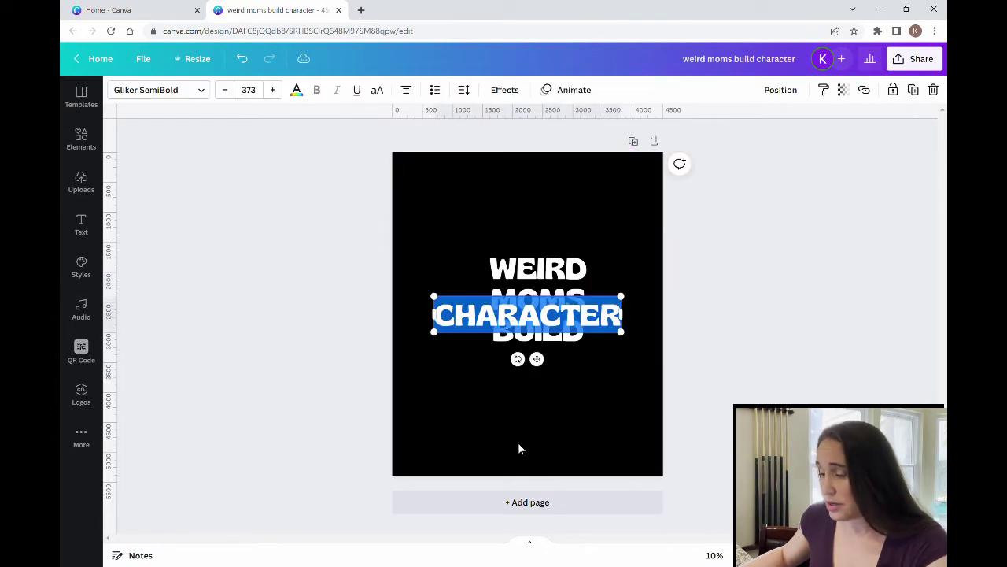
click(598, 449)
drag(567, 323, 524, 266)
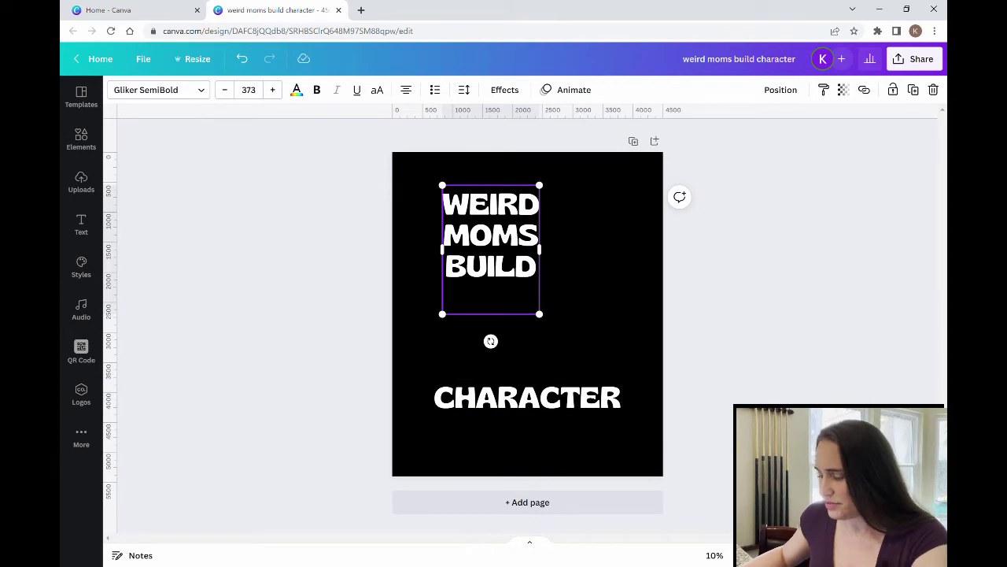
Enlarge WEIRD MOMS BUILD near the top and place CHARACTER just beneath it.
double_click(494, 307)
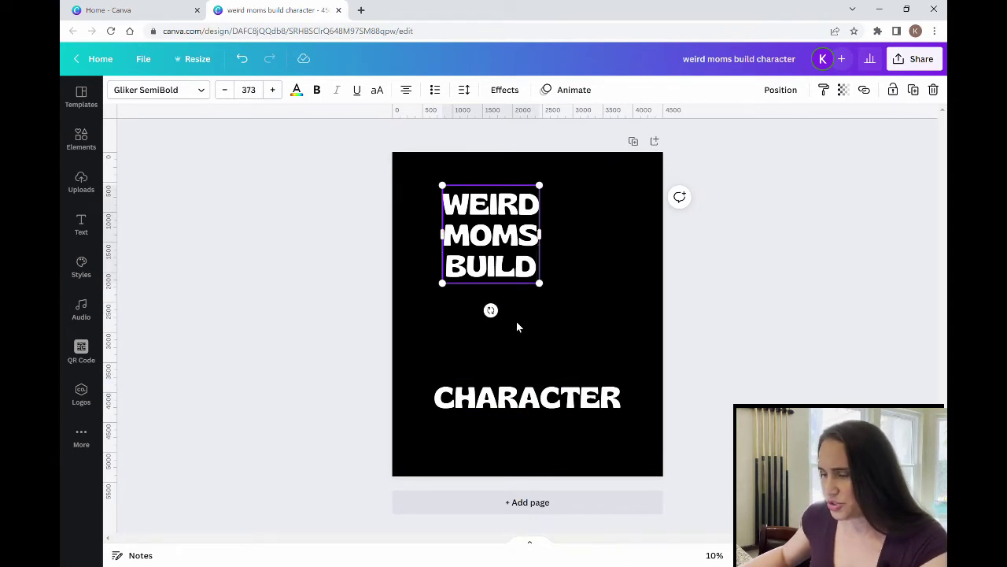
drag(549, 294, 617, 362)
click(720, 367)
drag(568, 289, 571, 279)
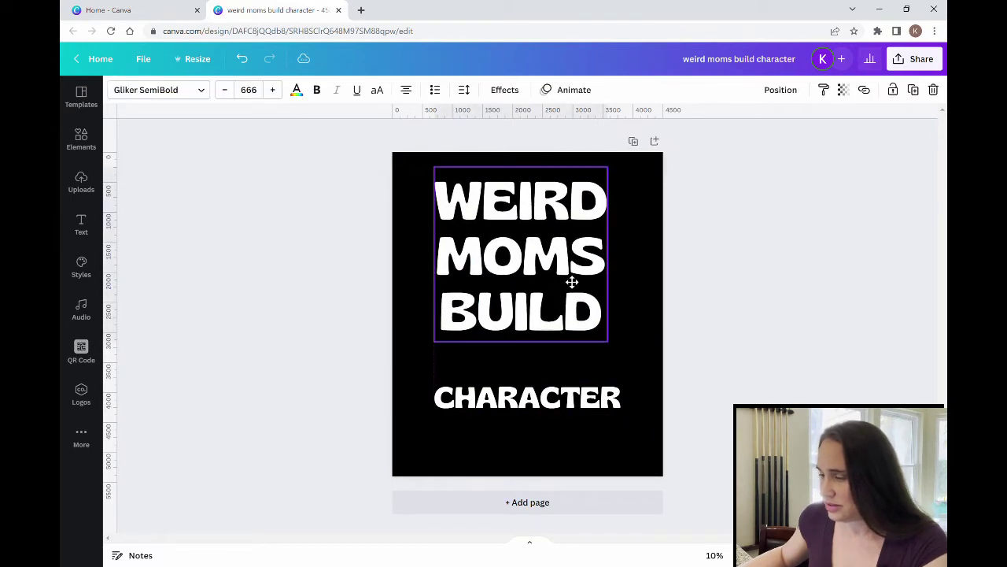
drag(551, 397, 551, 362)
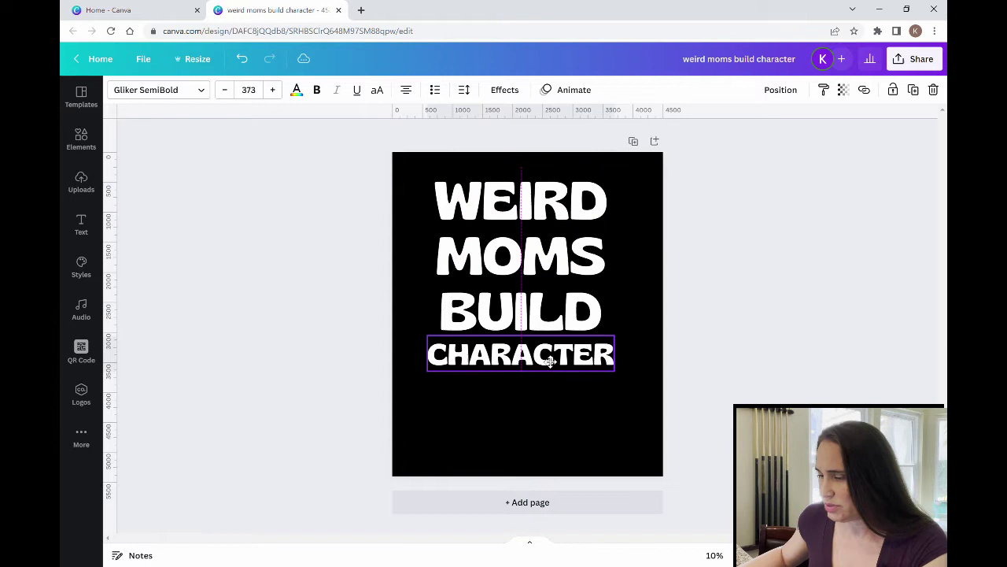
click(632, 450)
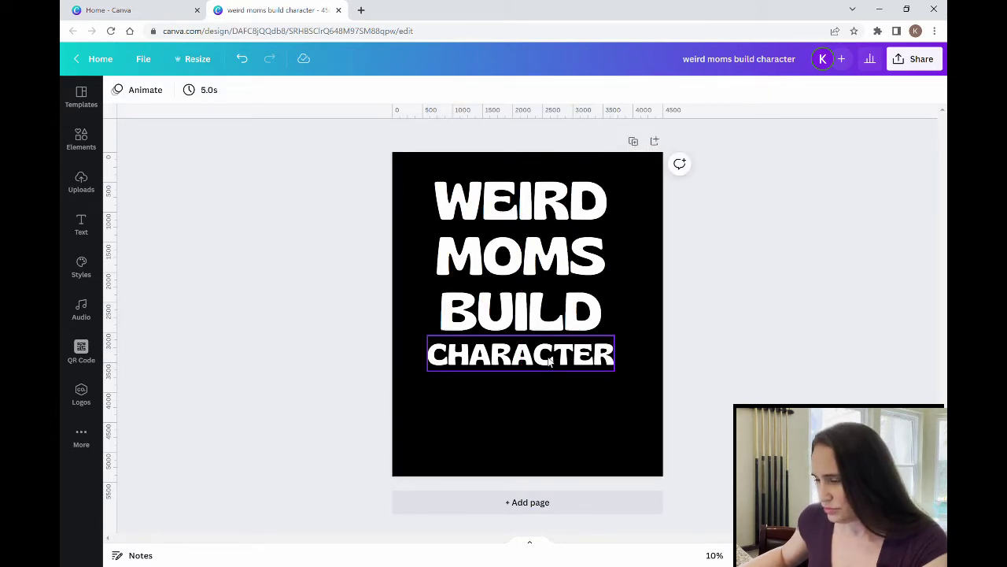
drag(547, 374, 551, 380)
click(653, 434)
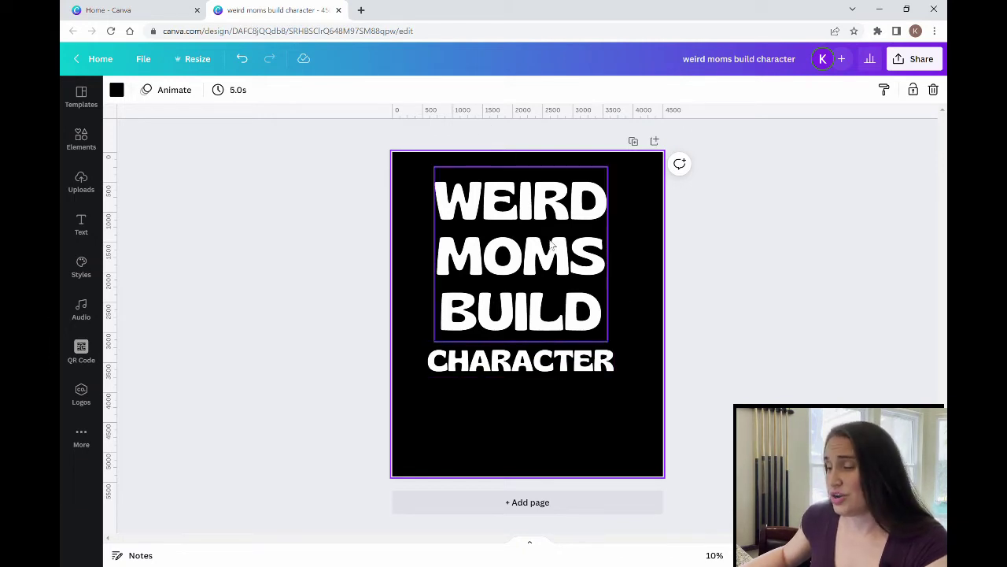
Colour the WEIRD MOMS BUILD text red.
click(484, 209)
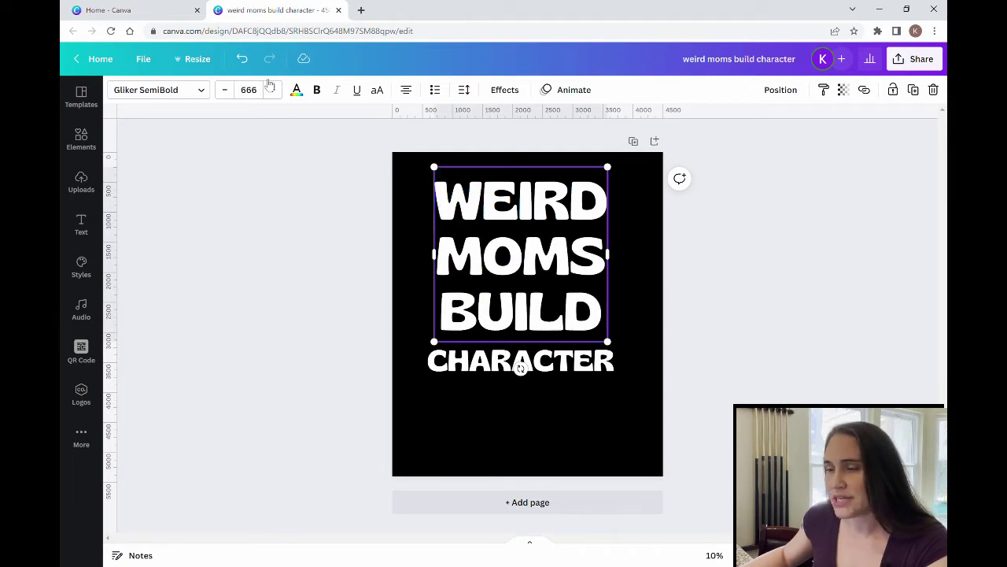
click(297, 90)
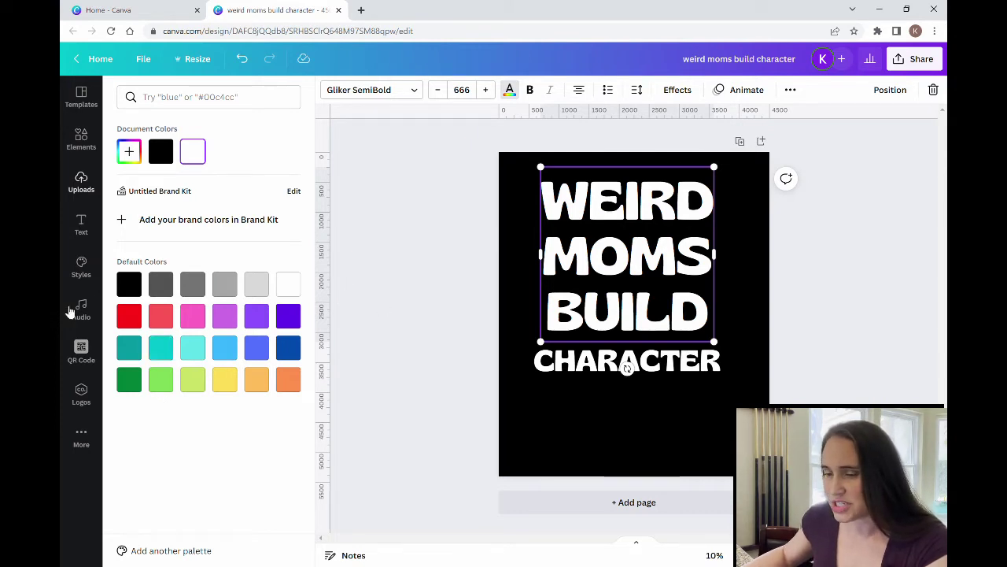
click(130, 318)
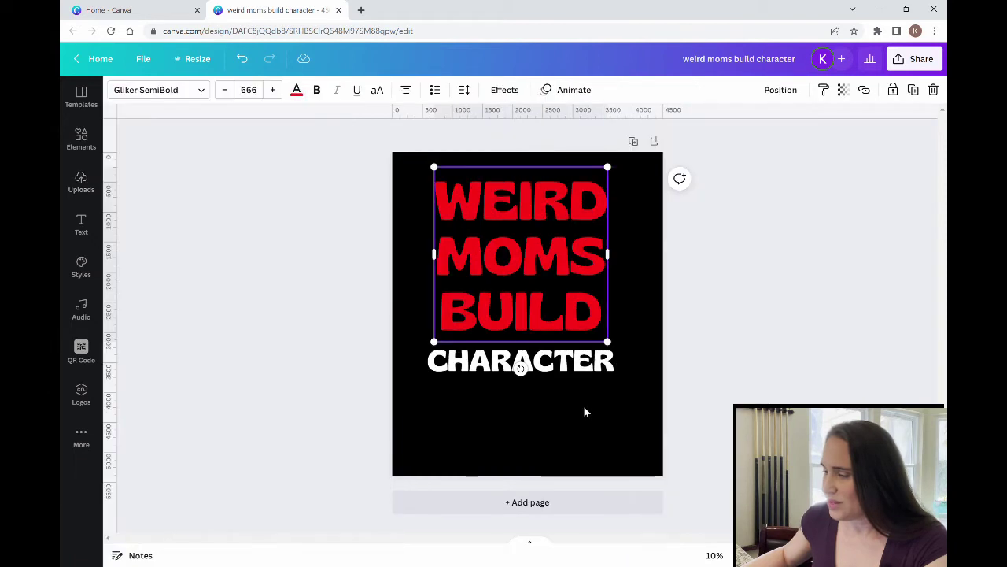
click(543, 255)
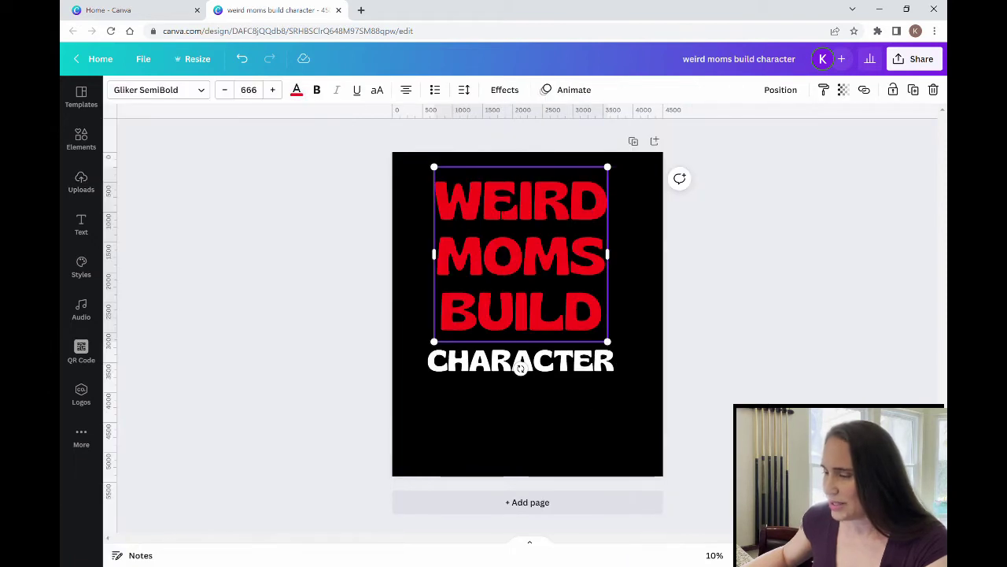
Give the E of WEIRD a light orange custom colour.
drag(484, 206, 511, 215)
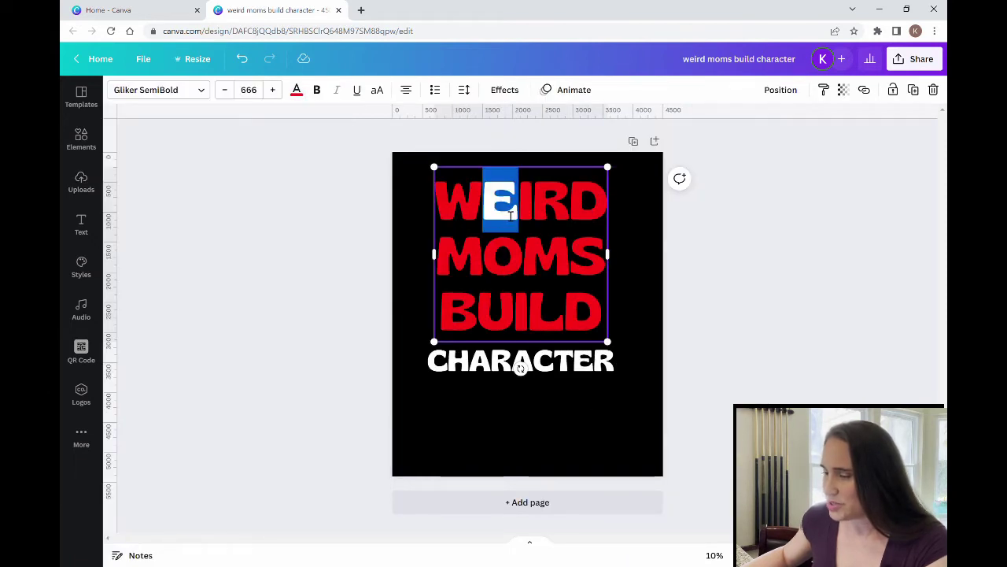
click(297, 90)
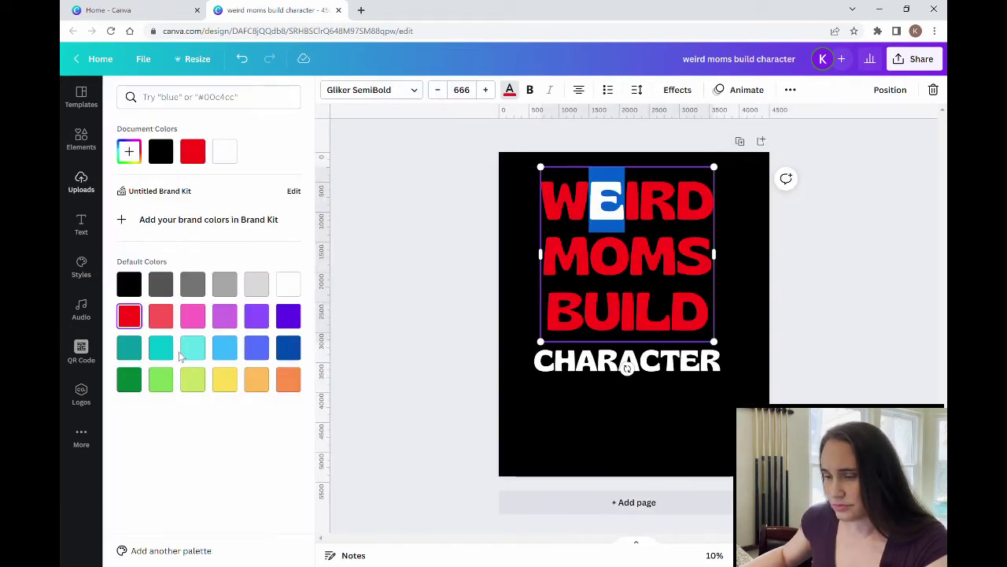
click(130, 152)
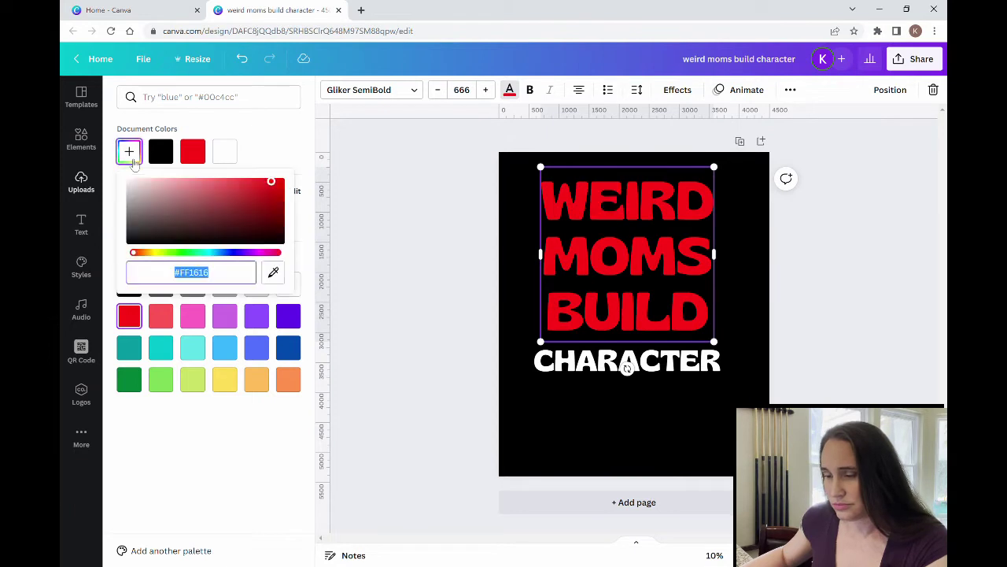
click(143, 253)
drag(146, 258, 154, 260)
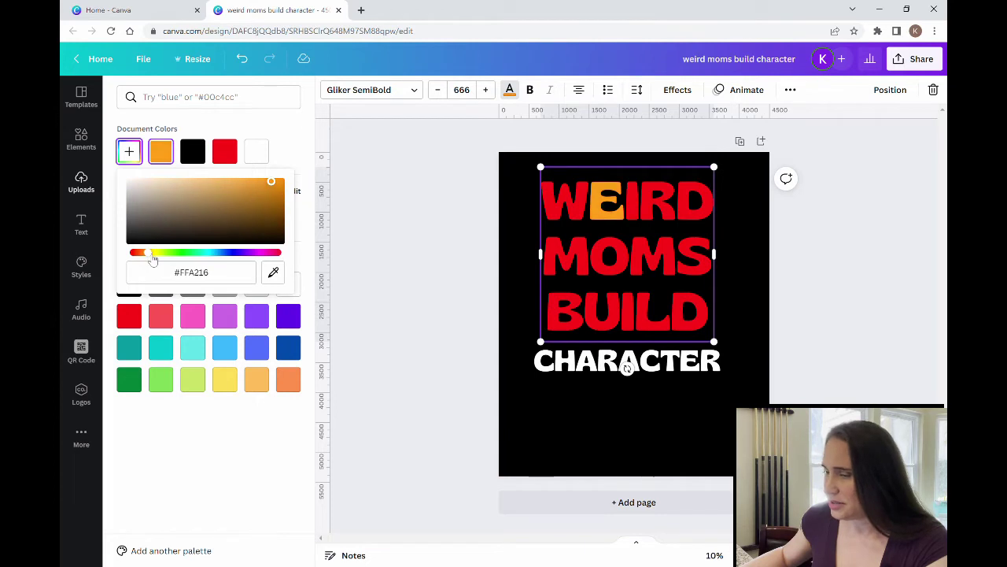
click(627, 368)
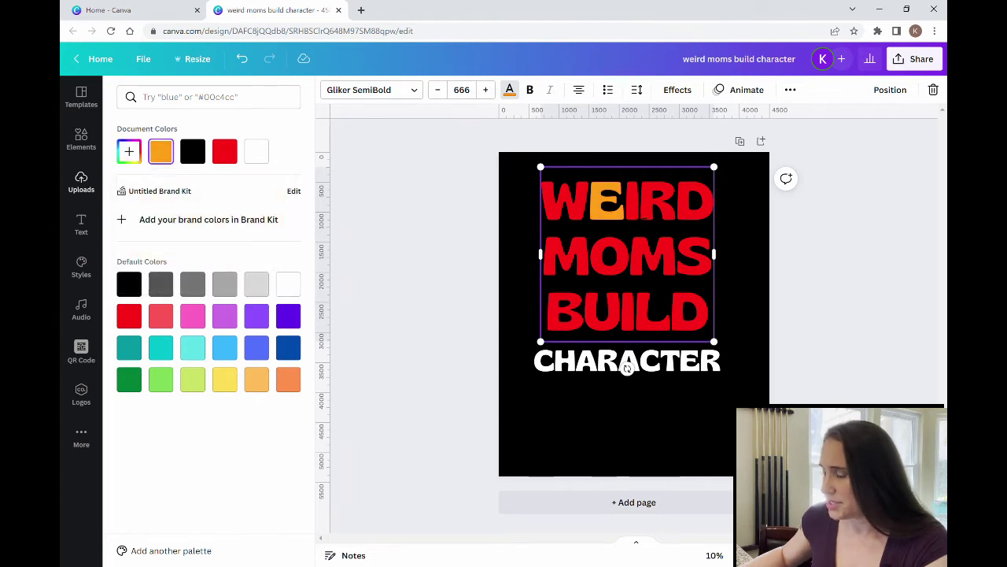
Turn the I of WEIRD yellow with a custom colour.
drag(645, 214, 626, 211)
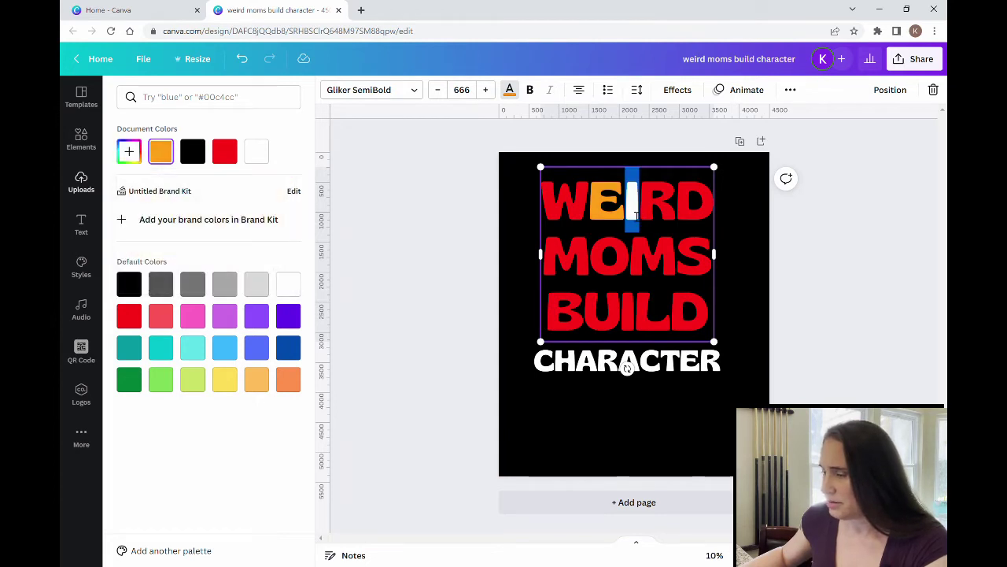
click(138, 152)
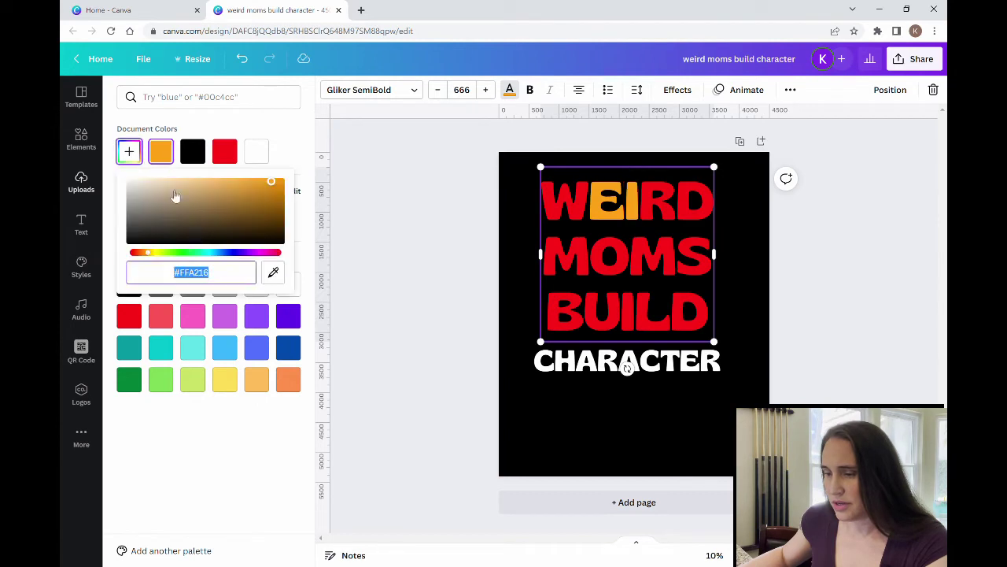
click(154, 253)
drag(154, 254, 158, 252)
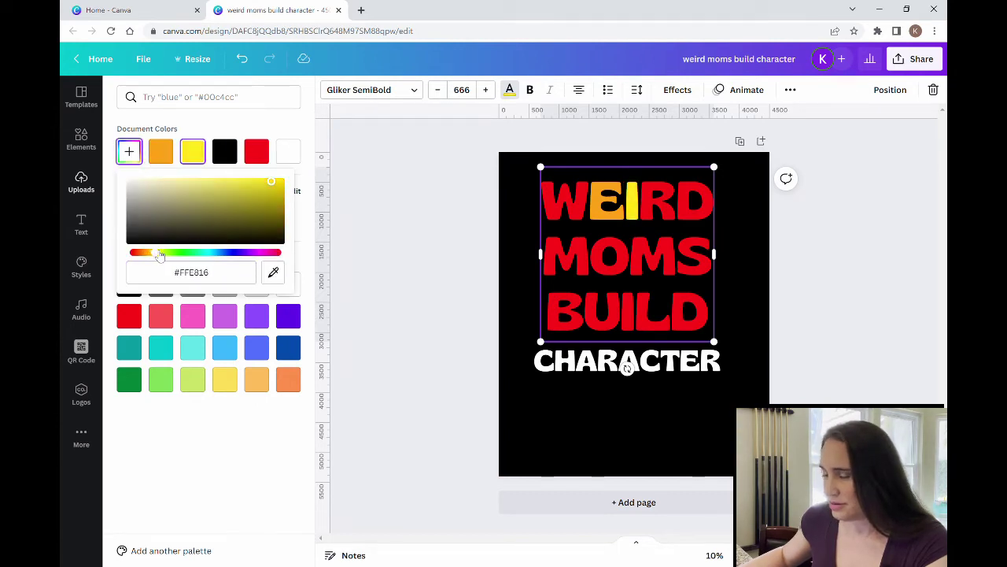
click(639, 201)
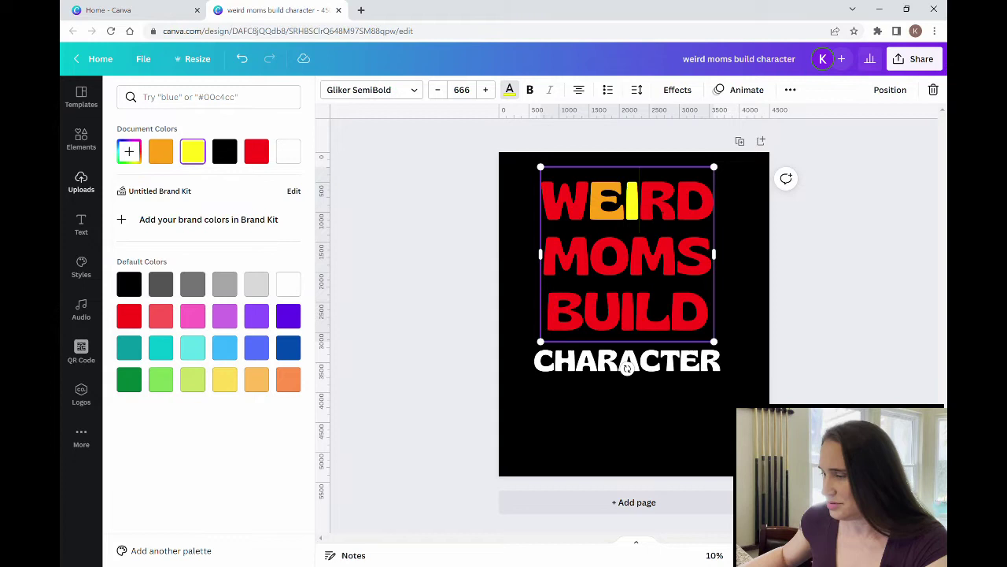
Give the R a custom yellow-green, then refine the letter's colour to green.
drag(639, 200, 677, 201)
click(129, 152)
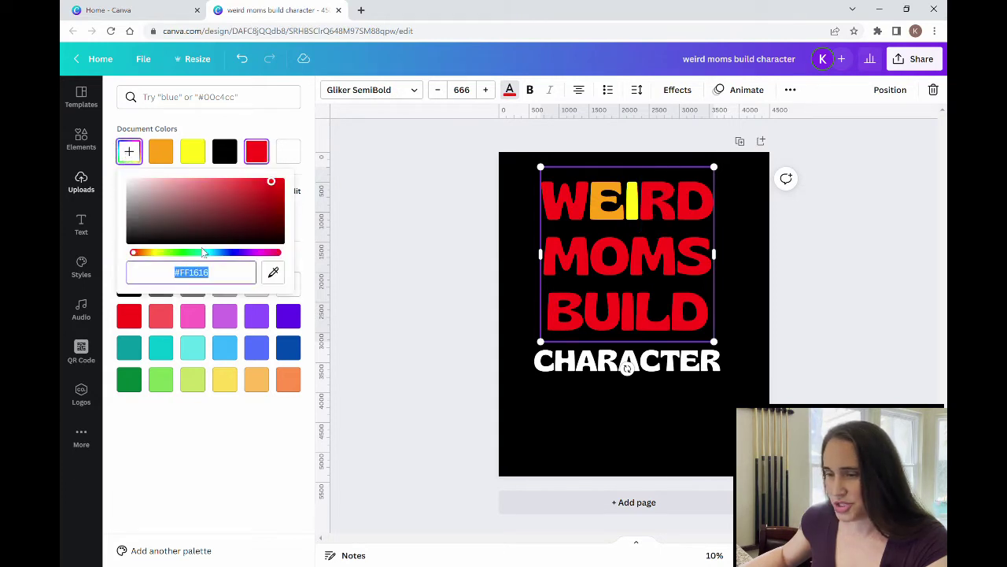
click(147, 257)
drag(147, 257, 170, 259)
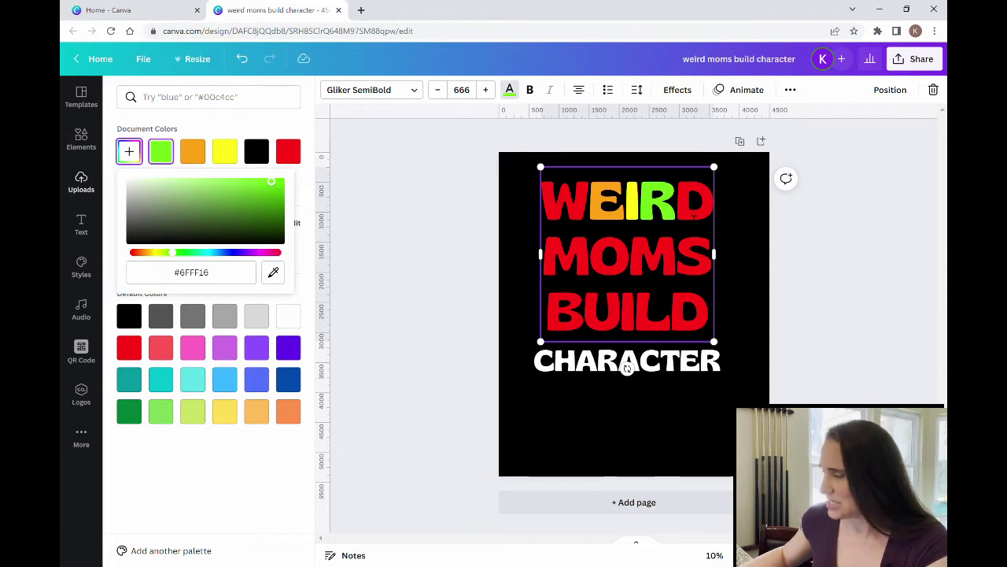
click(288, 151)
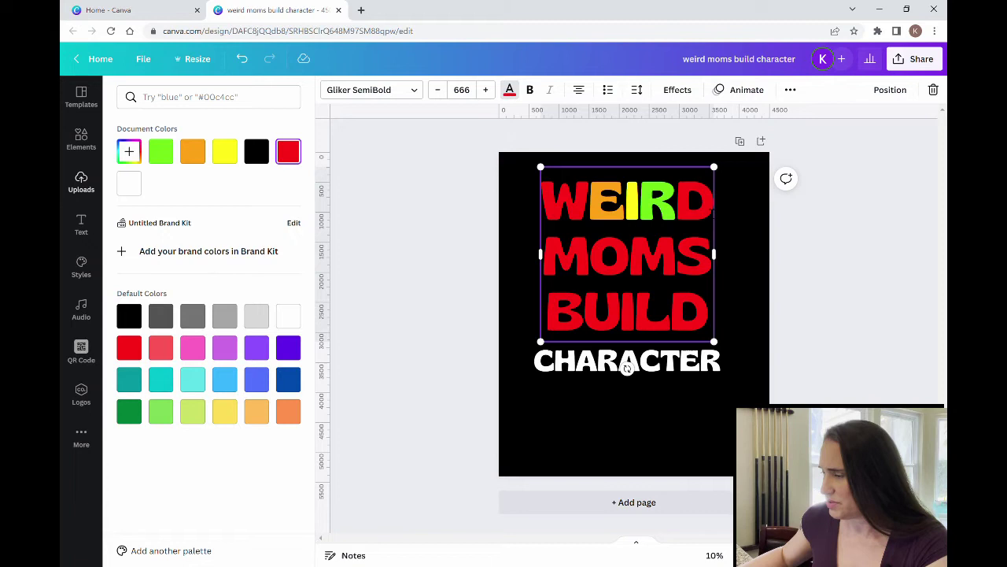
click(129, 152)
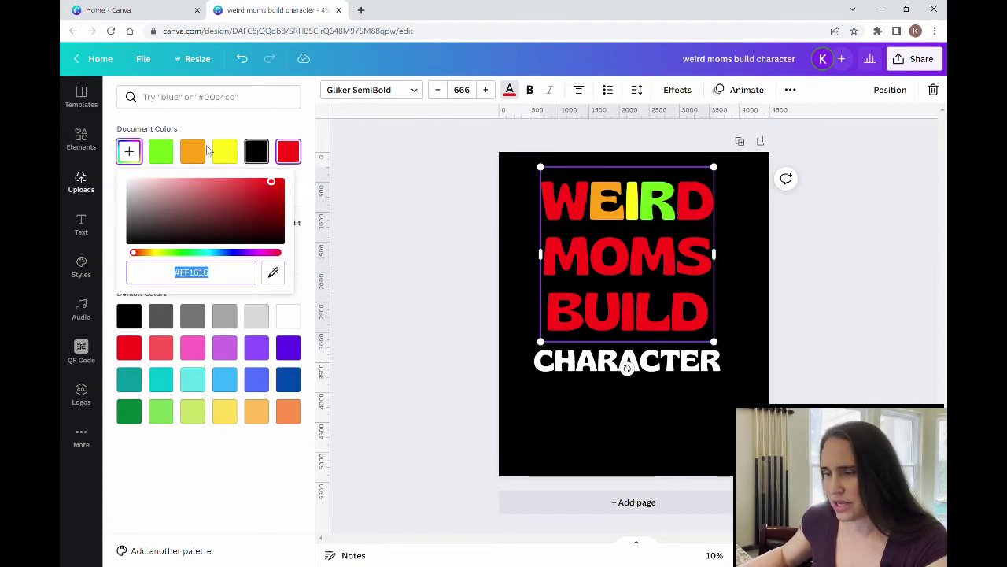
click(169, 150)
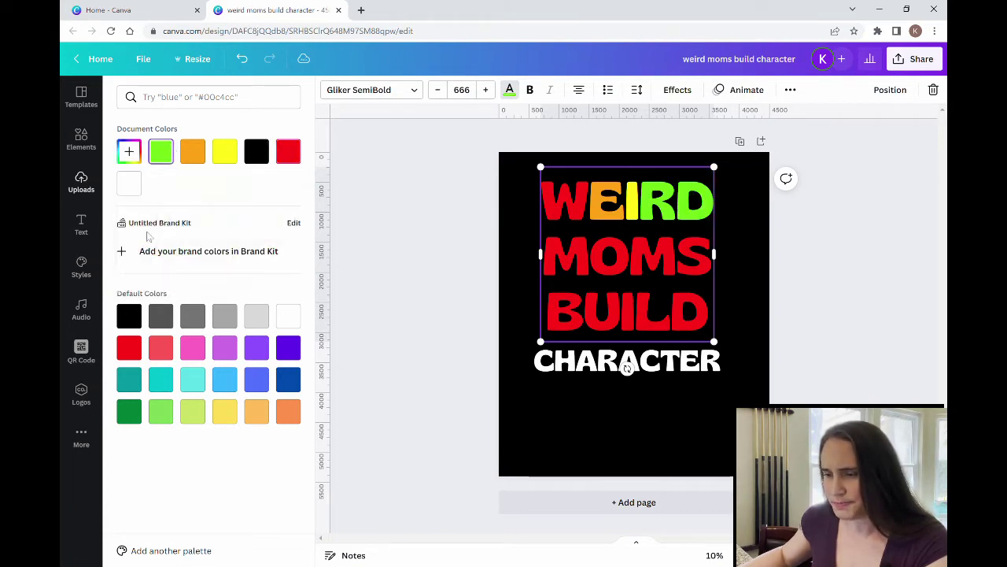
click(129, 151)
drag(172, 252, 217, 261)
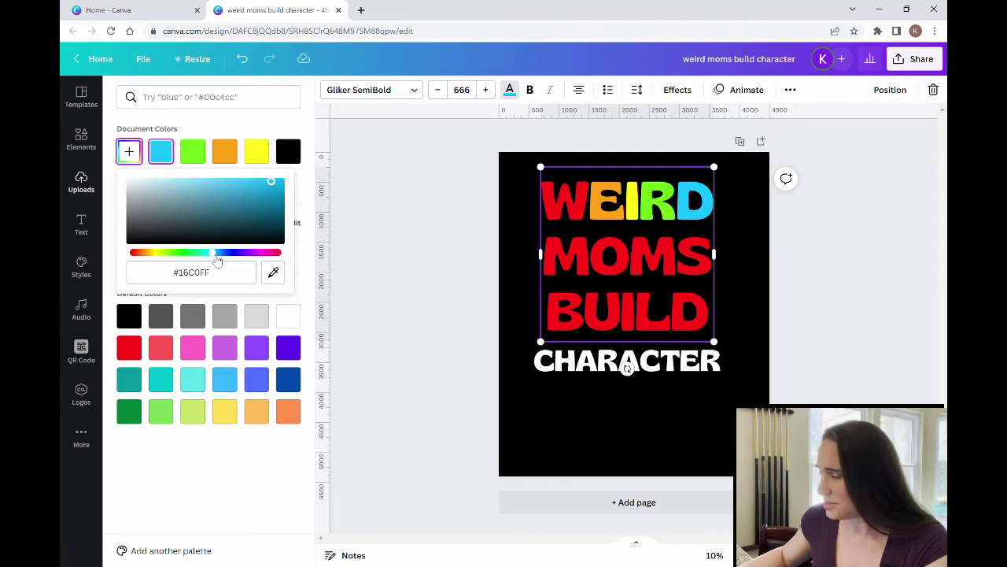
key(Escape)
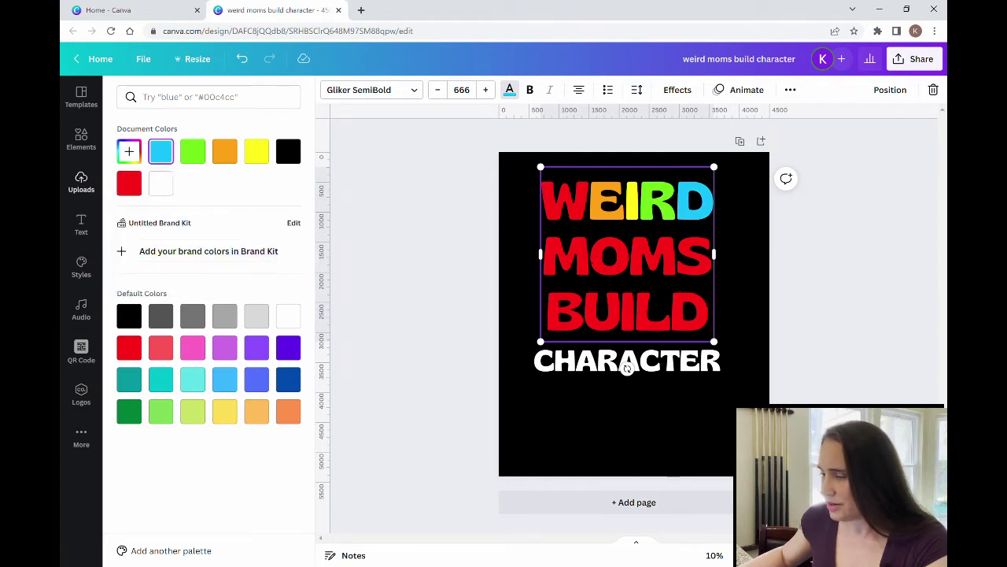
click(129, 182)
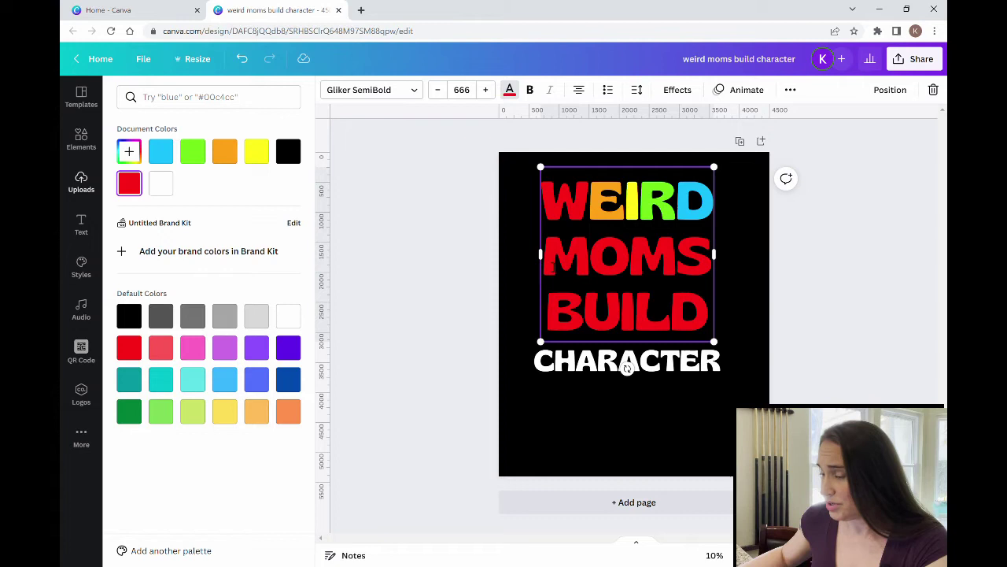
Colour the first M of MOMS a soft blue with a custom colour.
drag(543, 260, 590, 260)
click(173, 152)
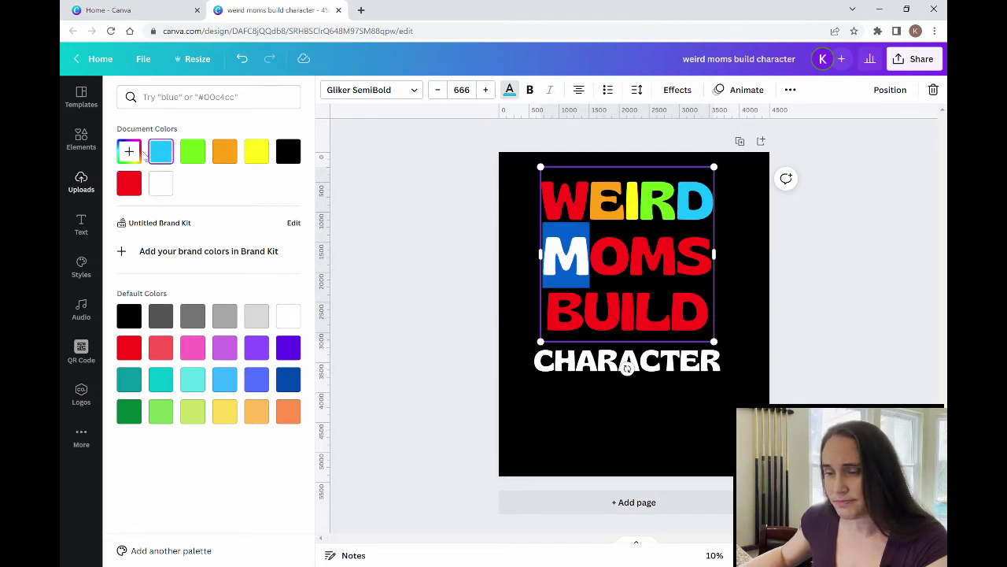
click(129, 151)
drag(220, 253, 226, 258)
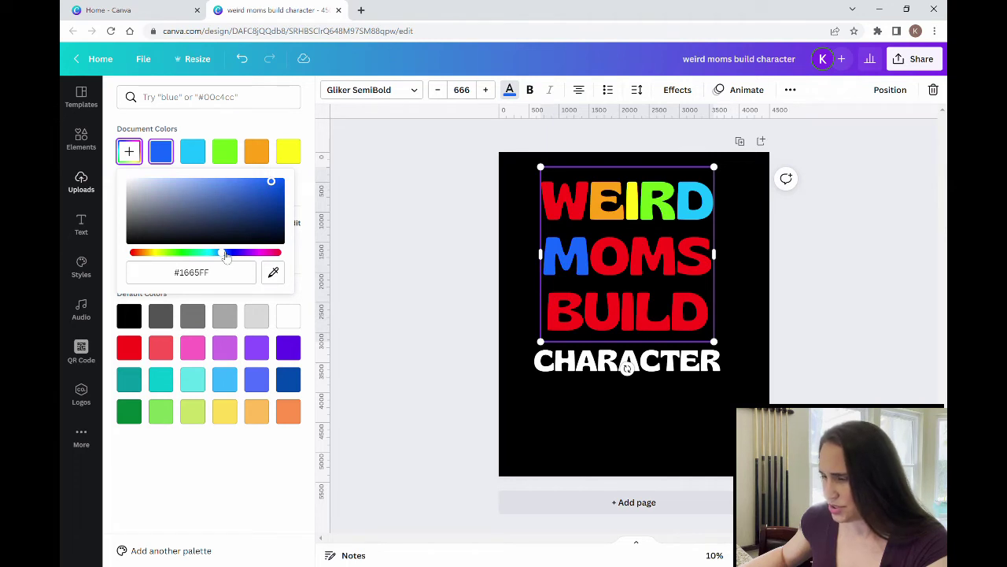
drag(226, 257, 224, 253)
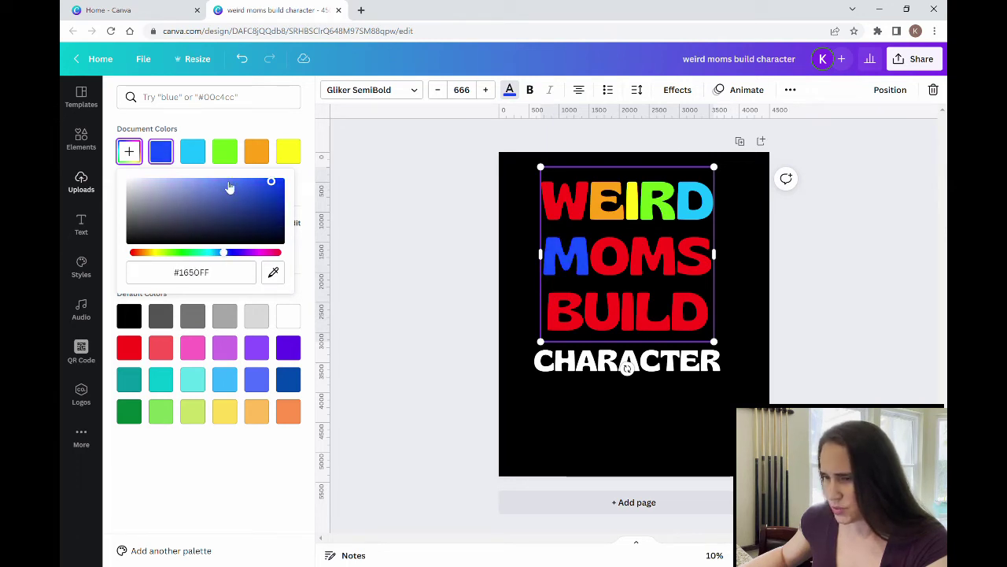
drag(231, 189, 242, 181)
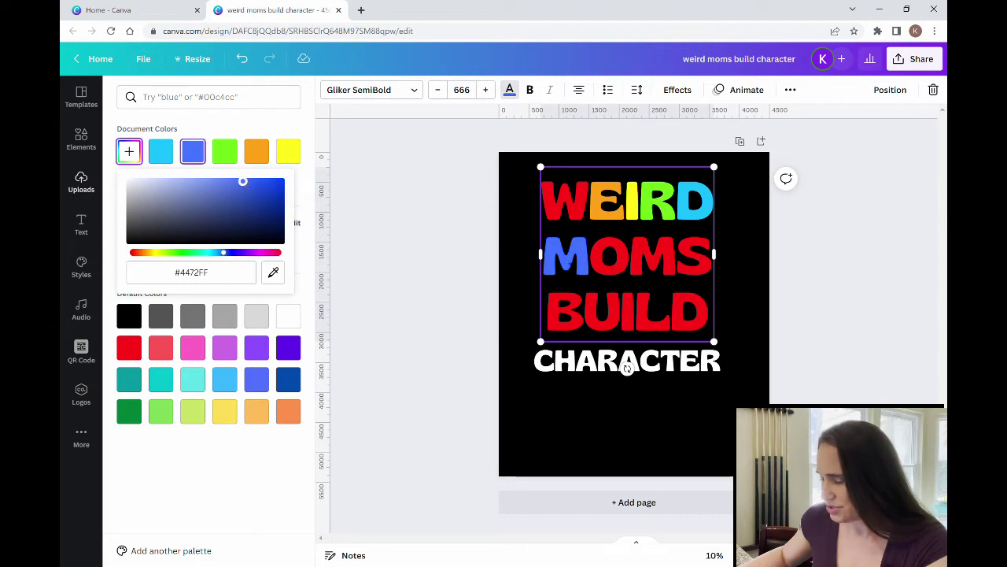
click(627, 368)
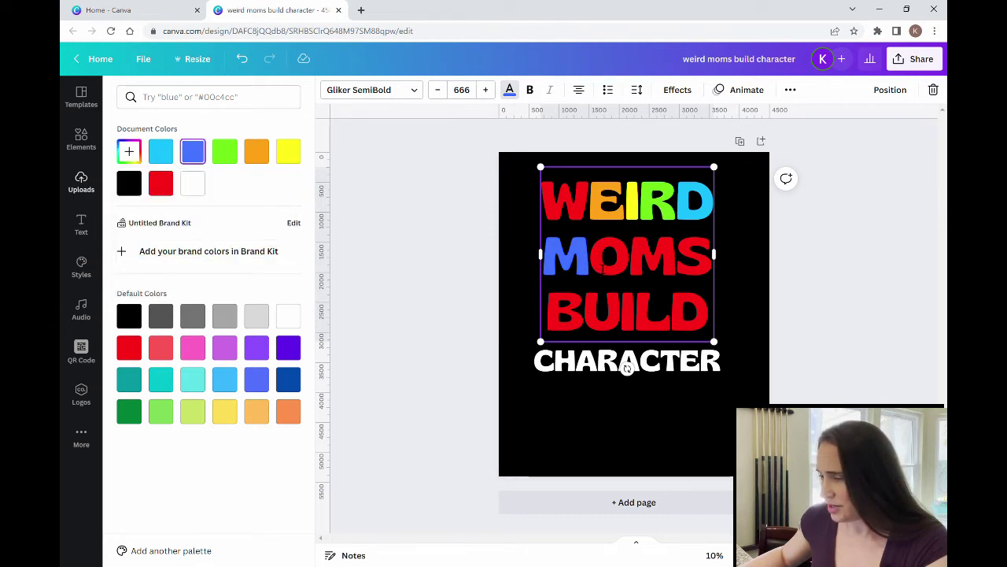
Turn the O of MOMS purple.
drag(592, 263, 618, 270)
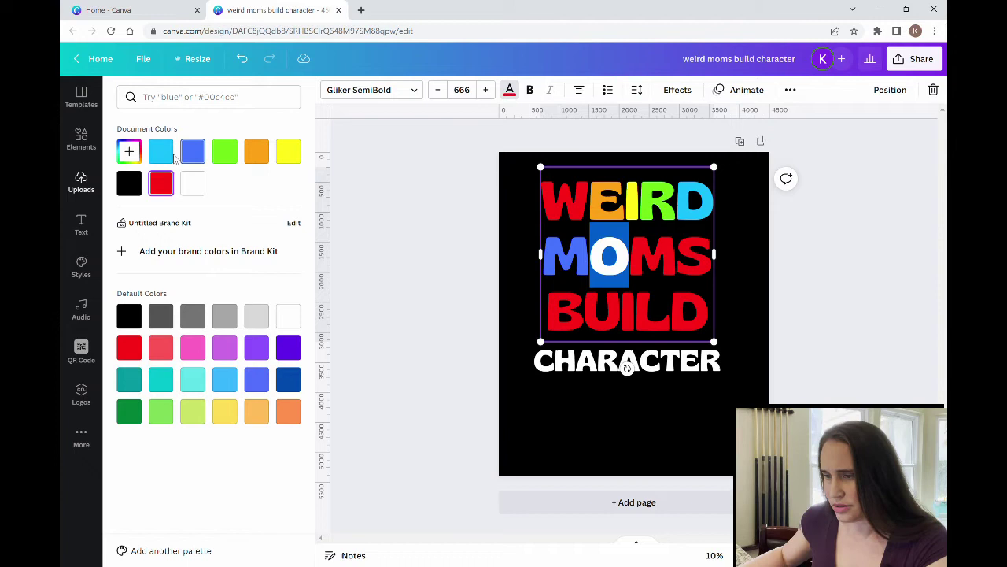
click(161, 151)
click(129, 151)
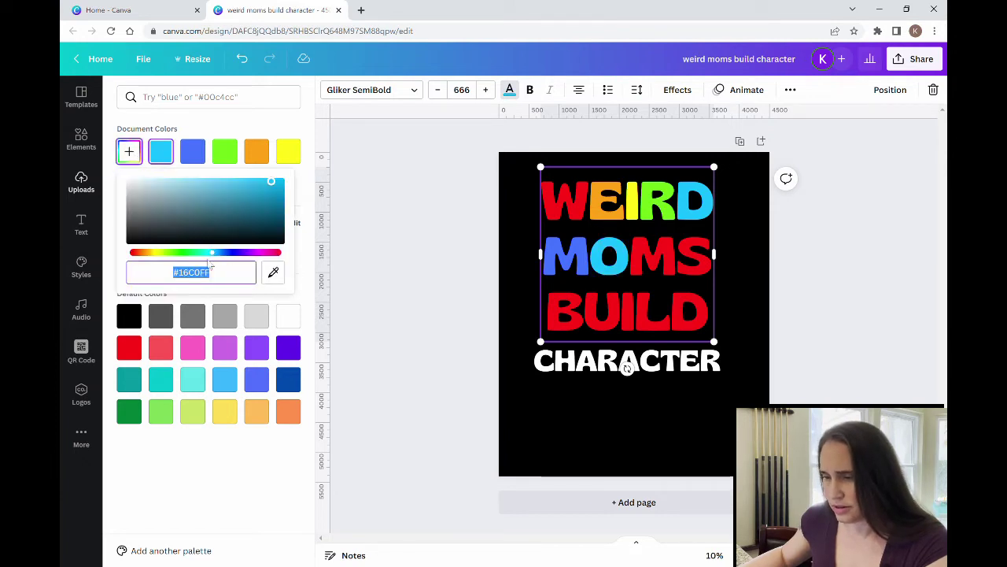
drag(214, 252, 248, 253)
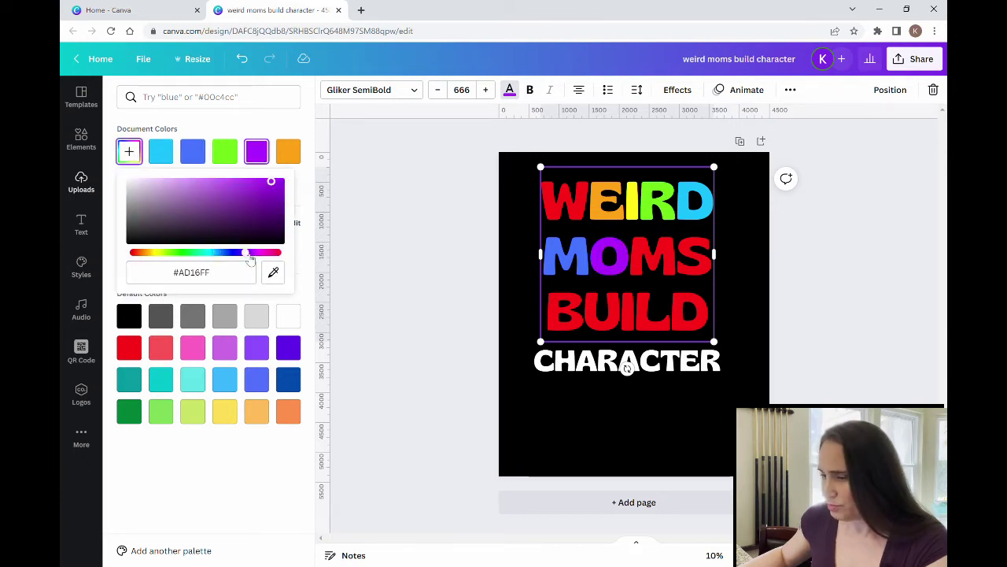
key(Escape)
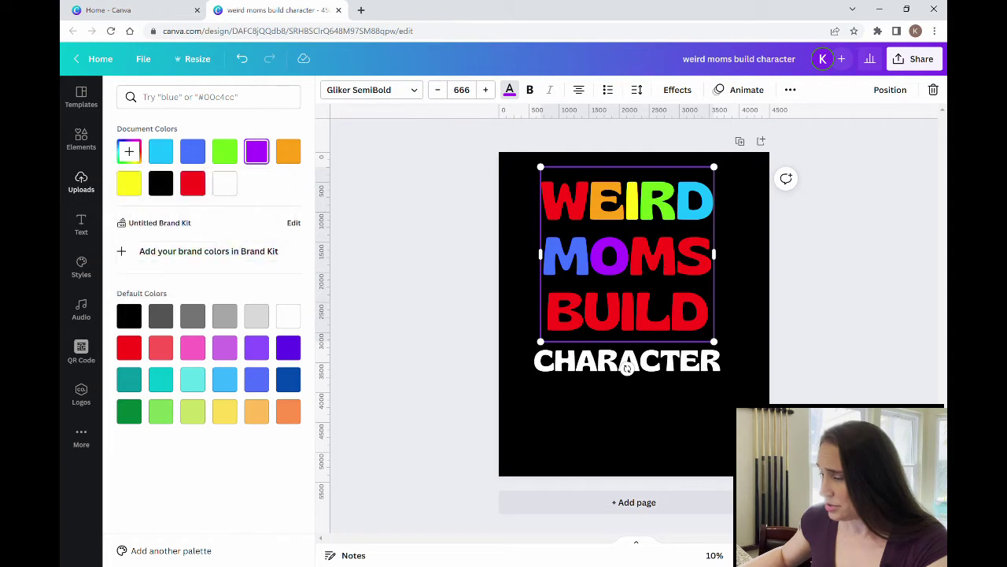
Turn the second M of MOMS pink and close the colour panel.
click(192, 182)
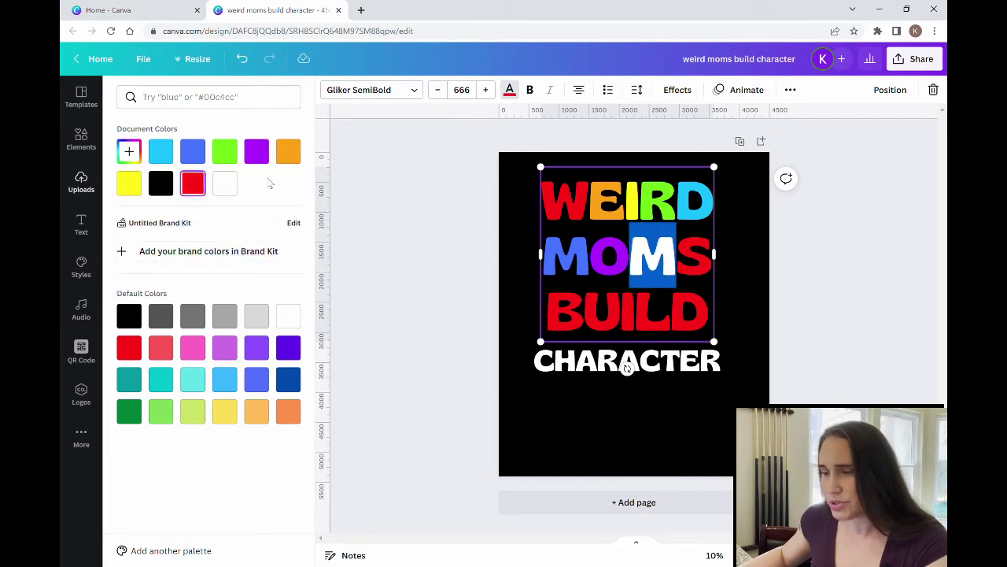
click(129, 151)
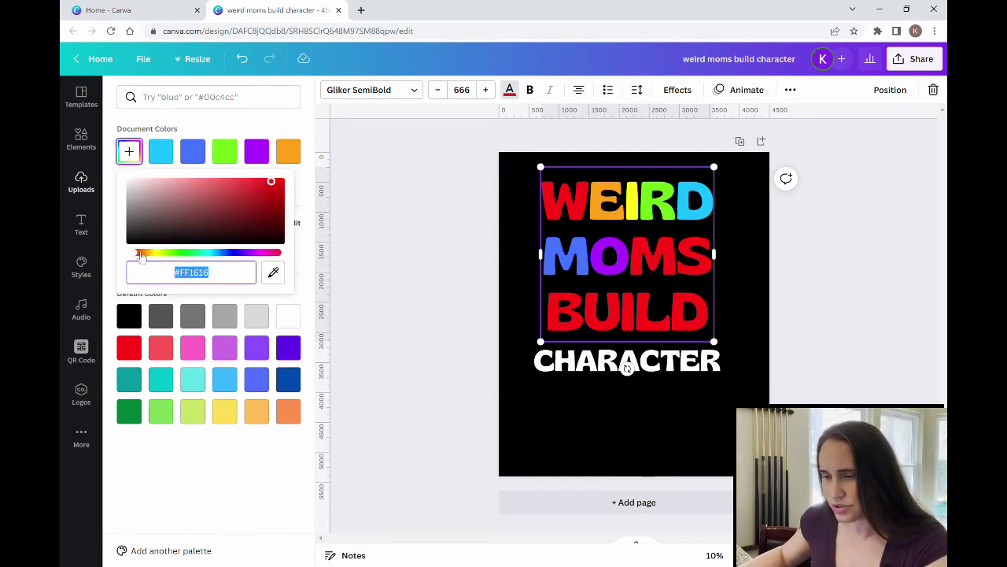
drag(140, 254, 267, 257)
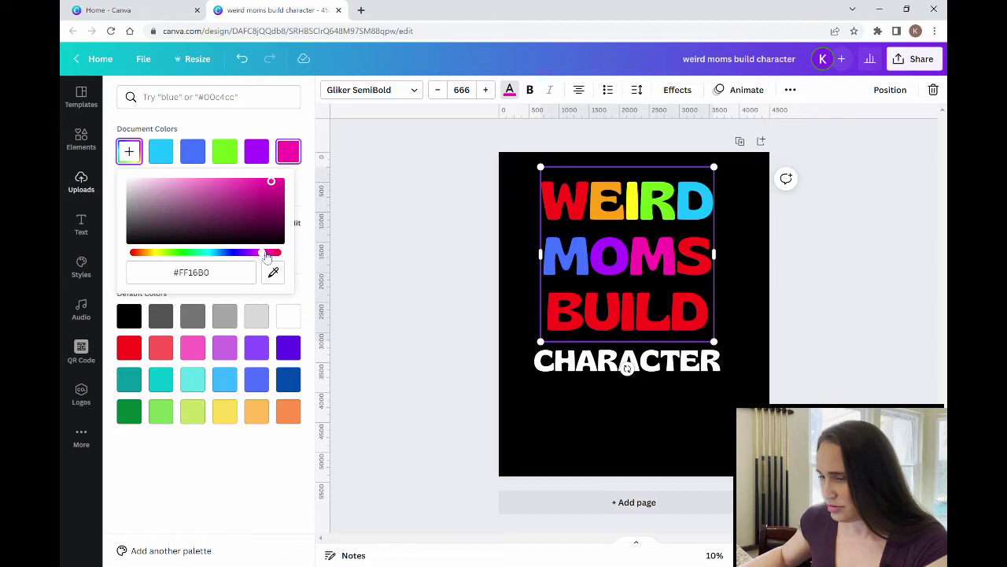
drag(266, 257, 263, 258)
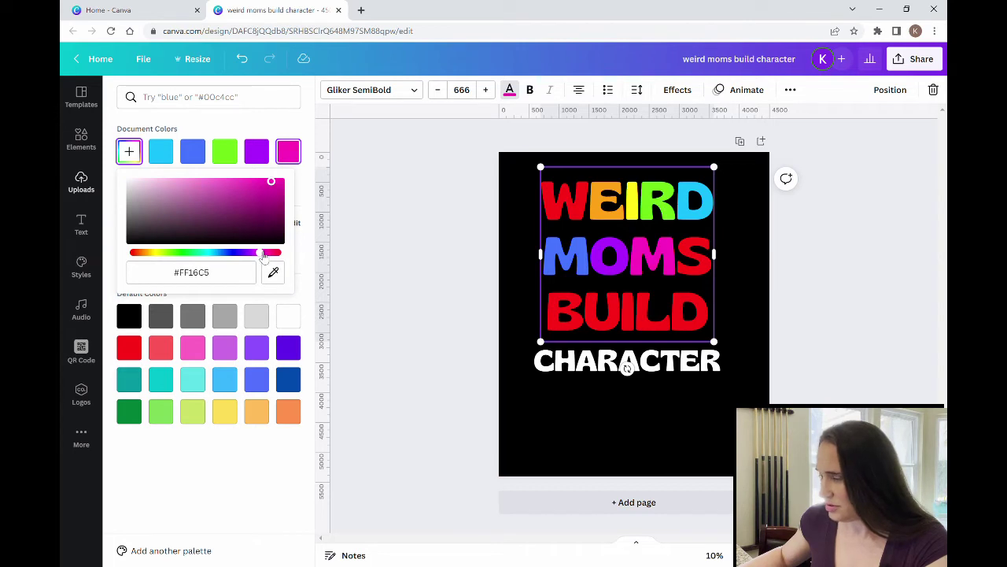
click(749, 314)
click(480, 394)
click(470, 315)
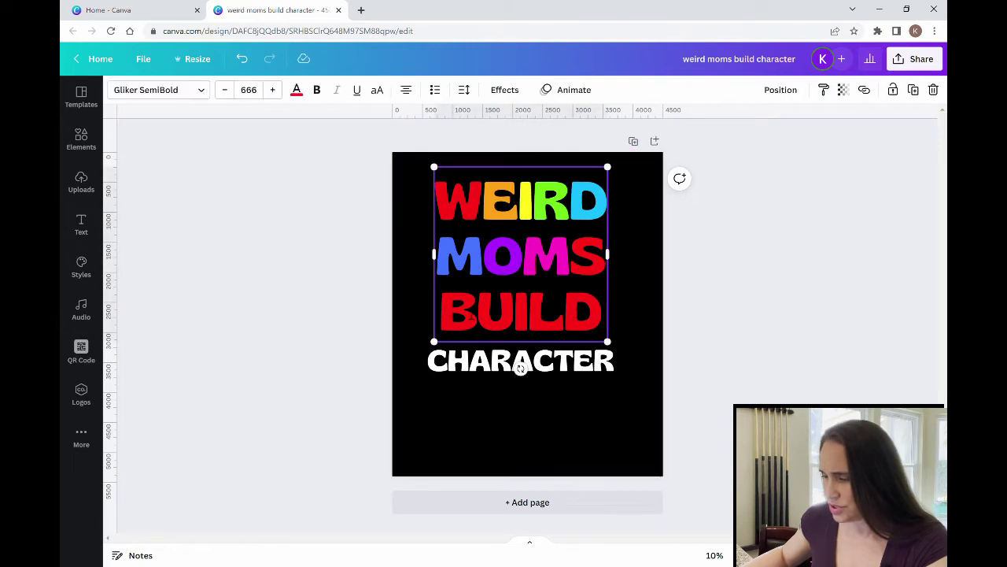
drag(472, 315, 451, 316)
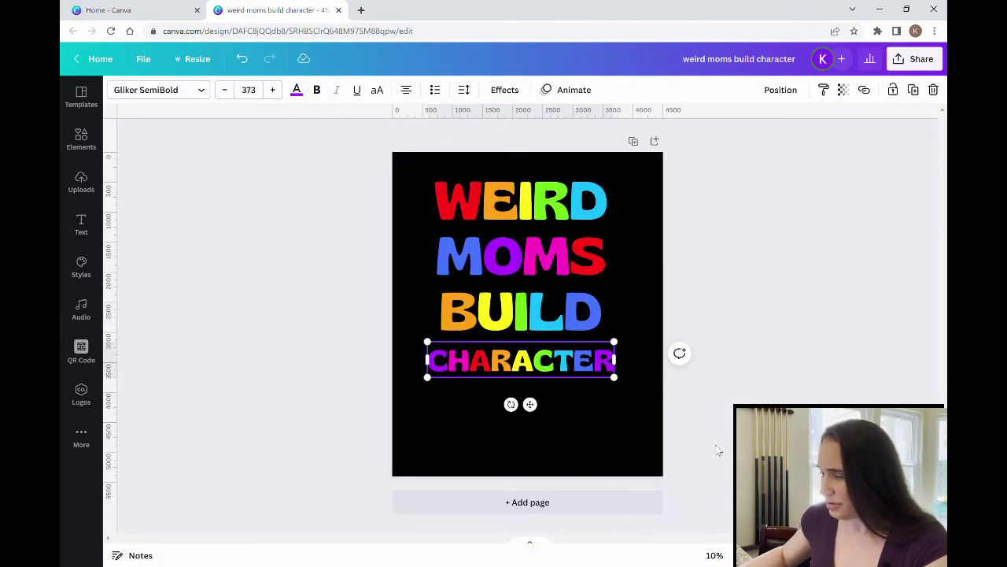
Select the WEIRD MOMS BUILD and CHARACTER text boxes to give their letters rainbow colours.
click(716, 451)
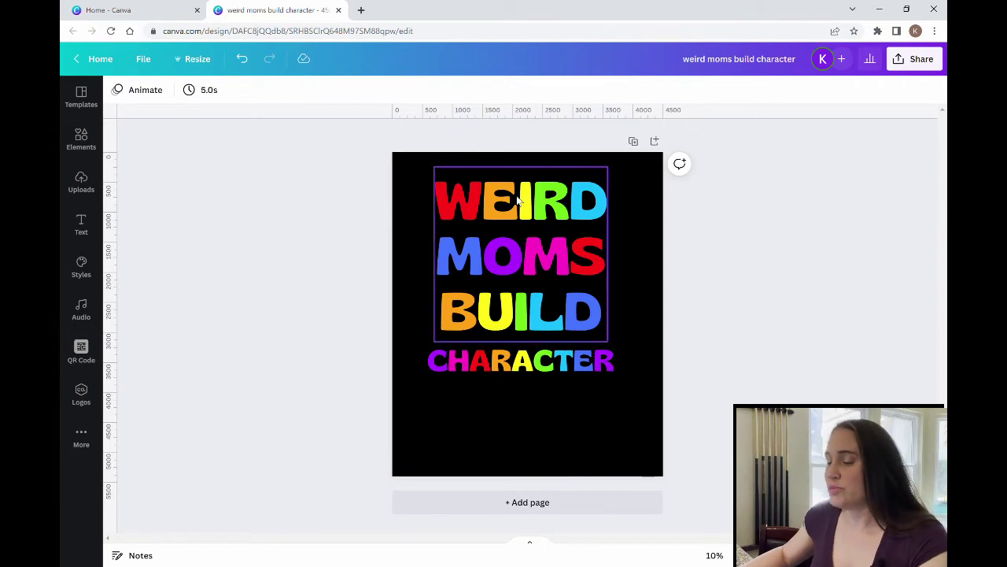
click(486, 255)
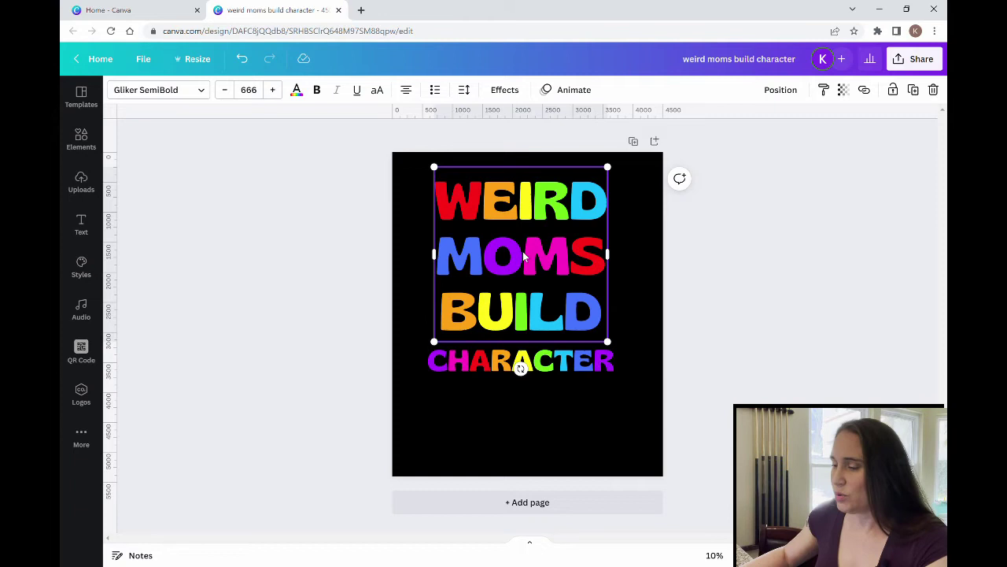
click(579, 362)
click(532, 258)
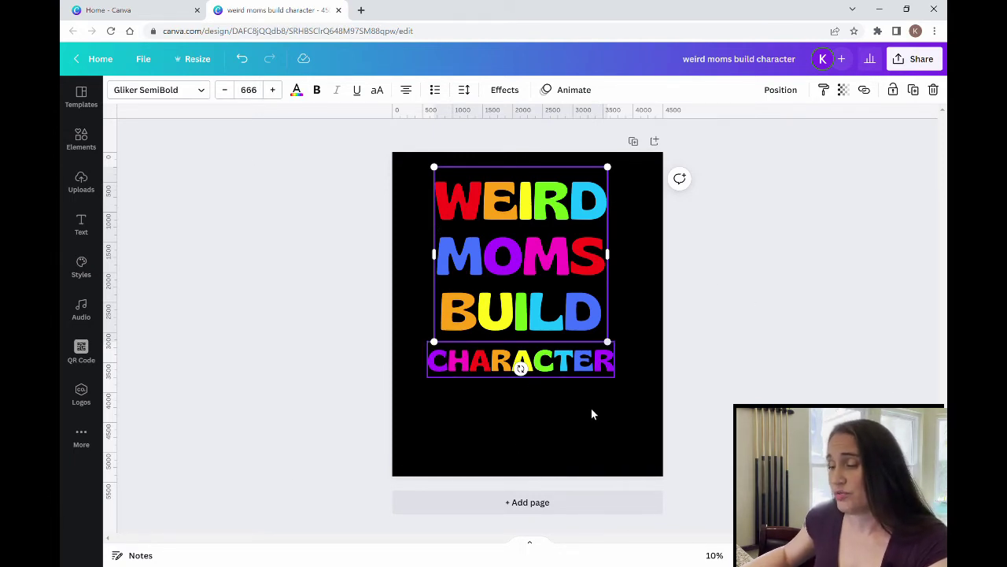
click(587, 434)
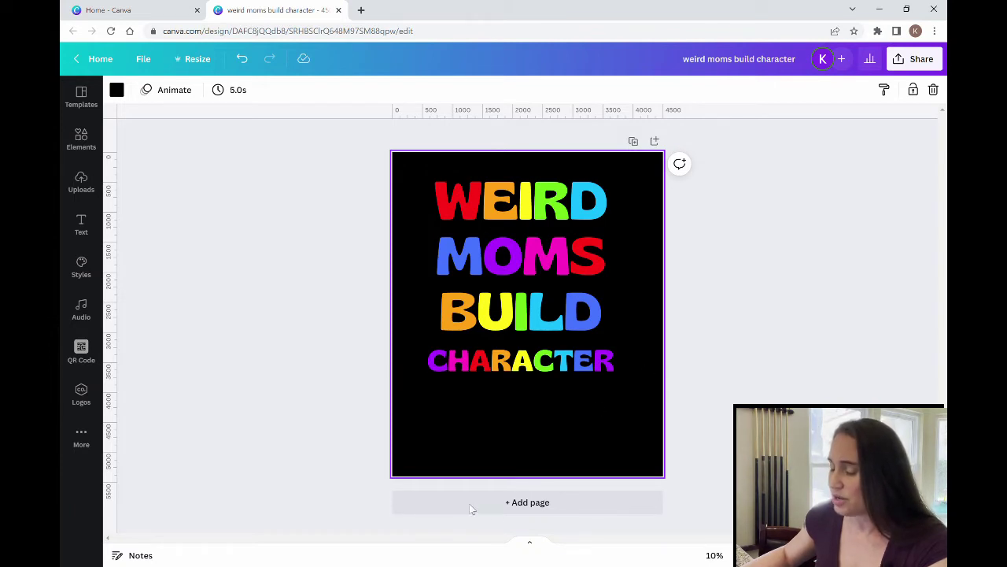
Centre CHARACTER just below the title and nudge the WEIRD MOMS BUILD block onto the centre guides.
drag(551, 366, 556, 379)
click(553, 319)
drag(553, 318, 562, 318)
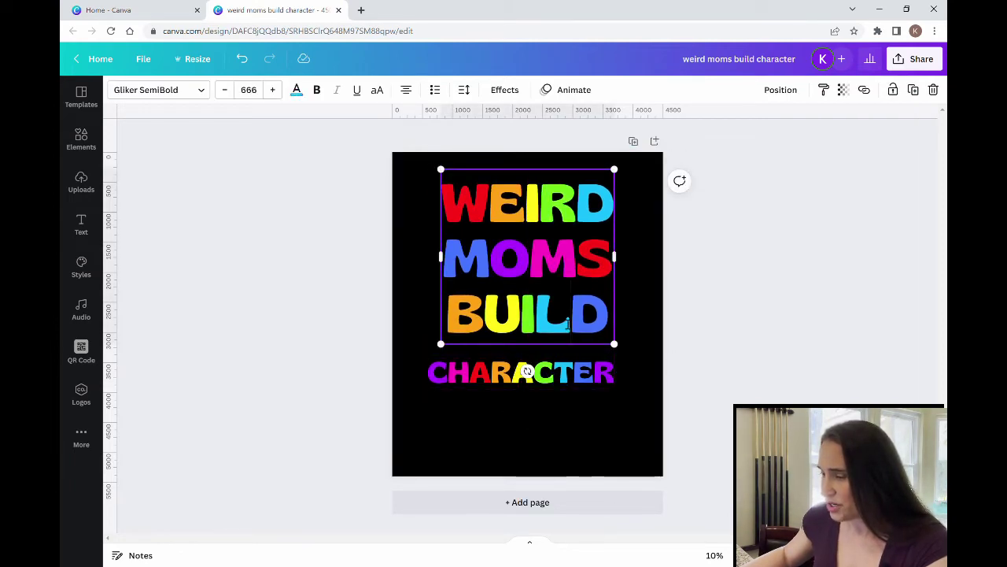
click(583, 444)
drag(539, 384, 543, 373)
click(591, 458)
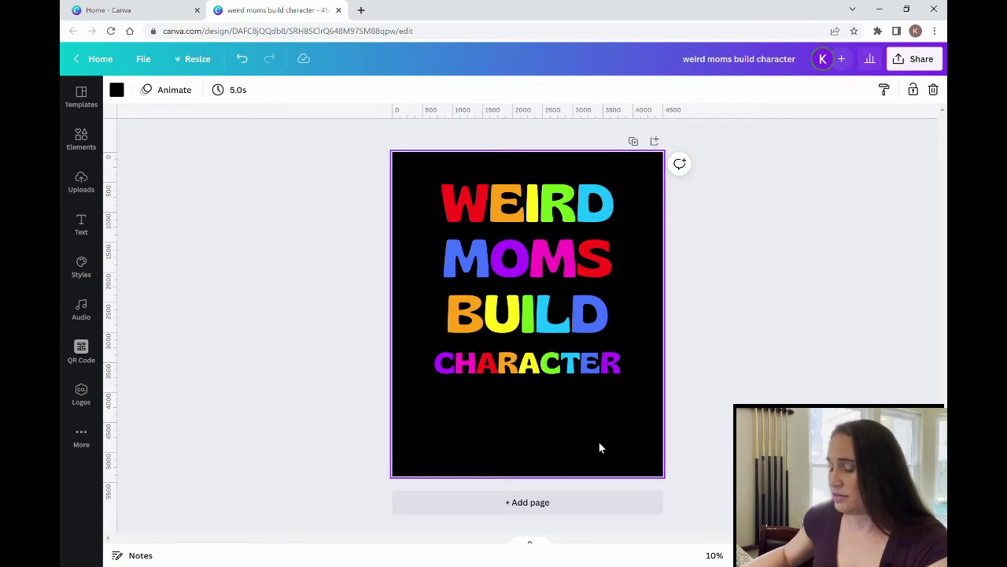
click(791, 329)
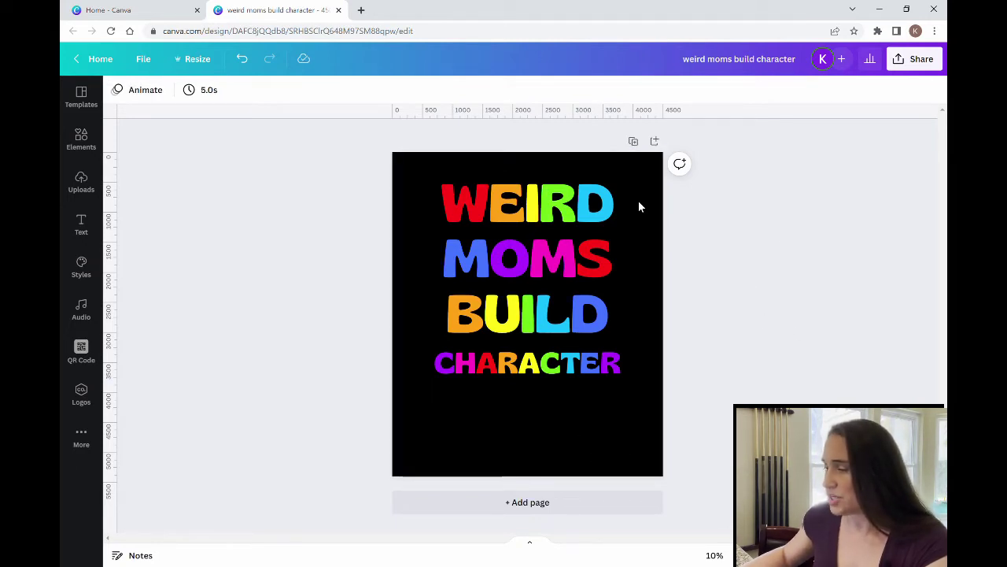
Download the design as a PNG with Transparent background ticked.
click(928, 59)
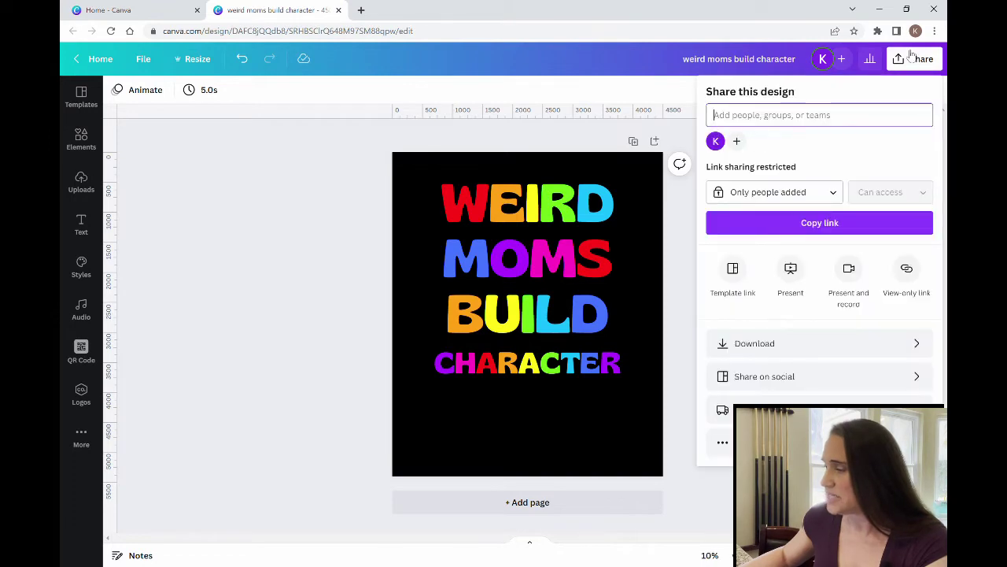
click(917, 344)
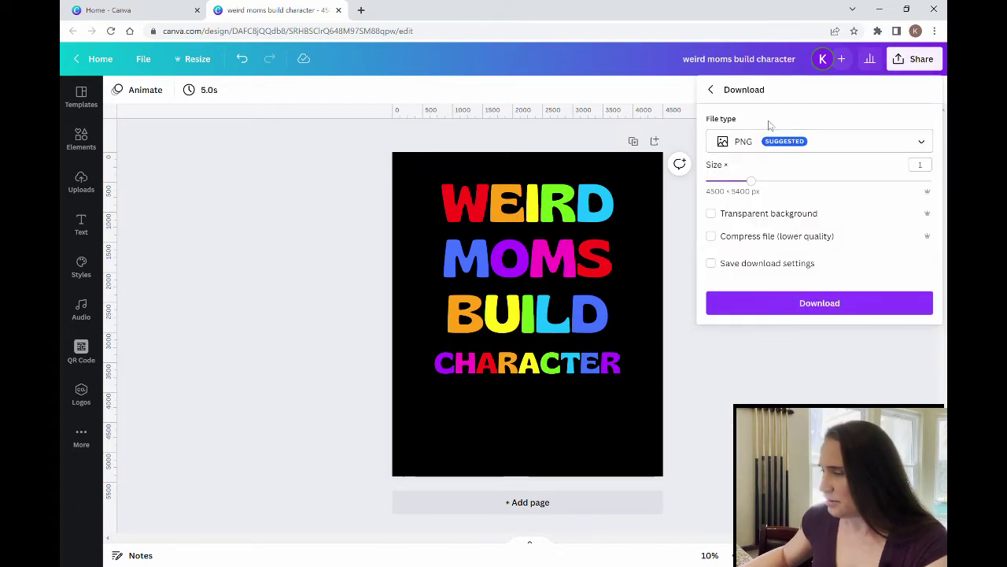
click(710, 214)
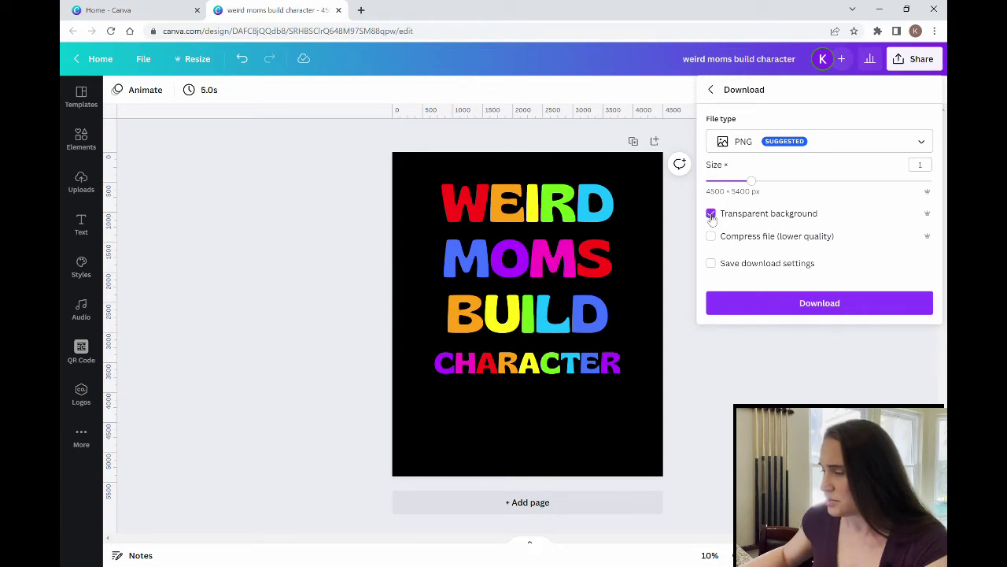
click(821, 307)
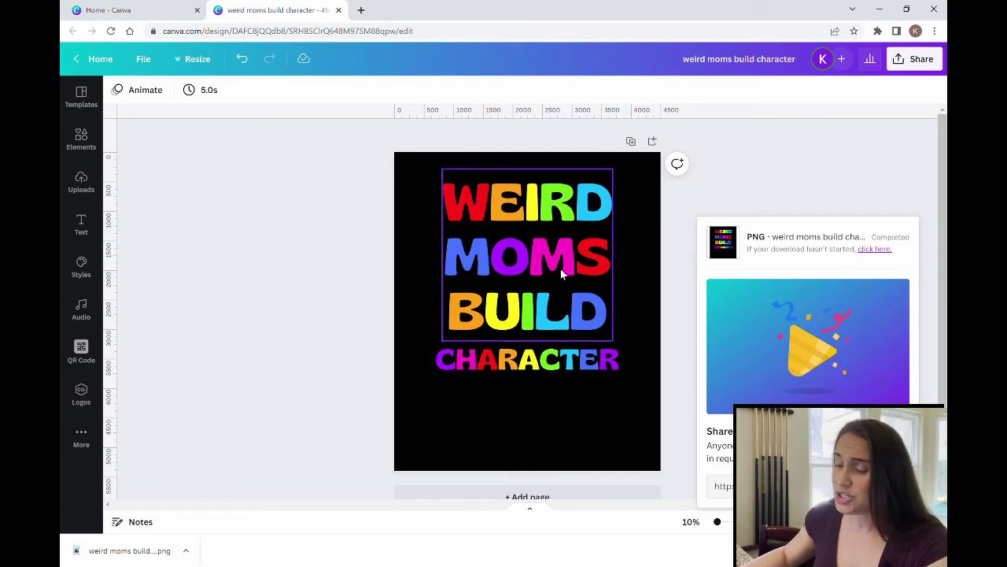
Add a blank page, drop the downloaded rainbow PNG onto it, and open Edit image.
scroll(561, 273, down, 1)
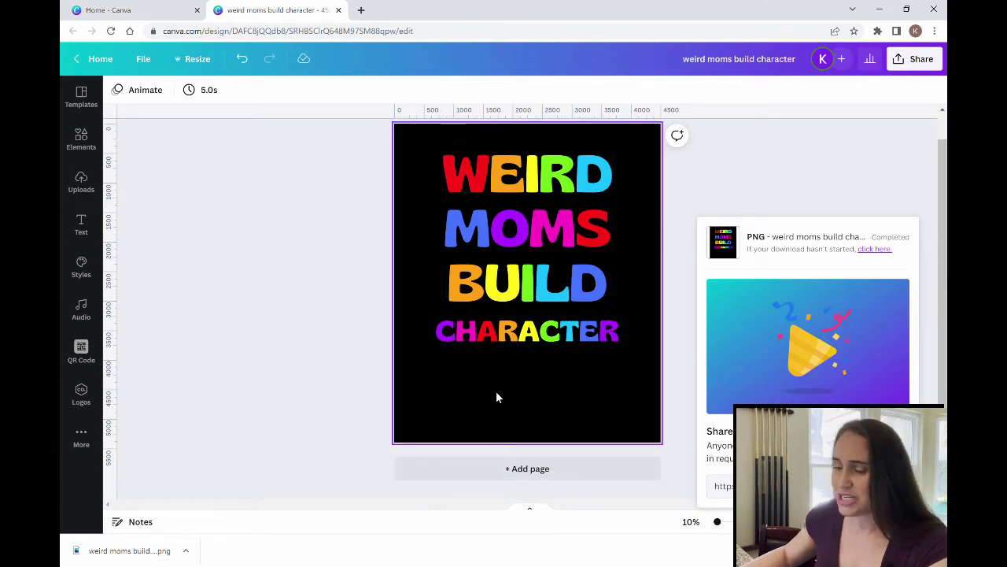
click(513, 469)
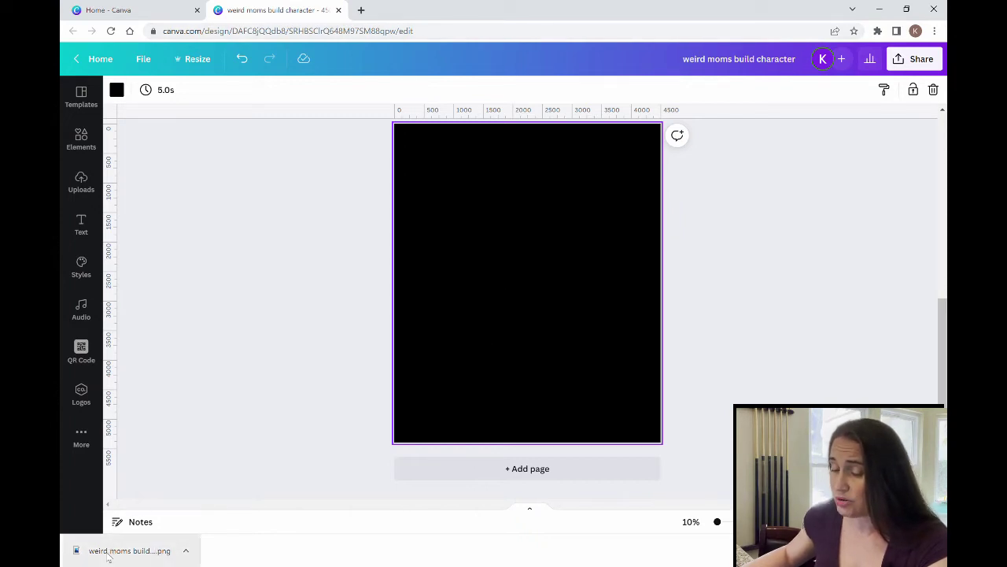
drag(109, 551, 609, 305)
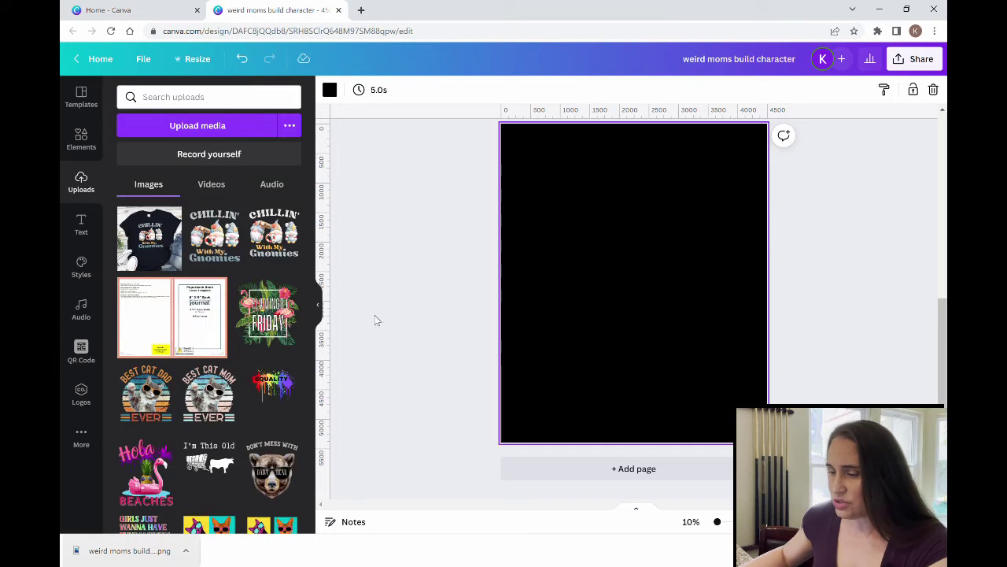
click(318, 309)
click(316, 307)
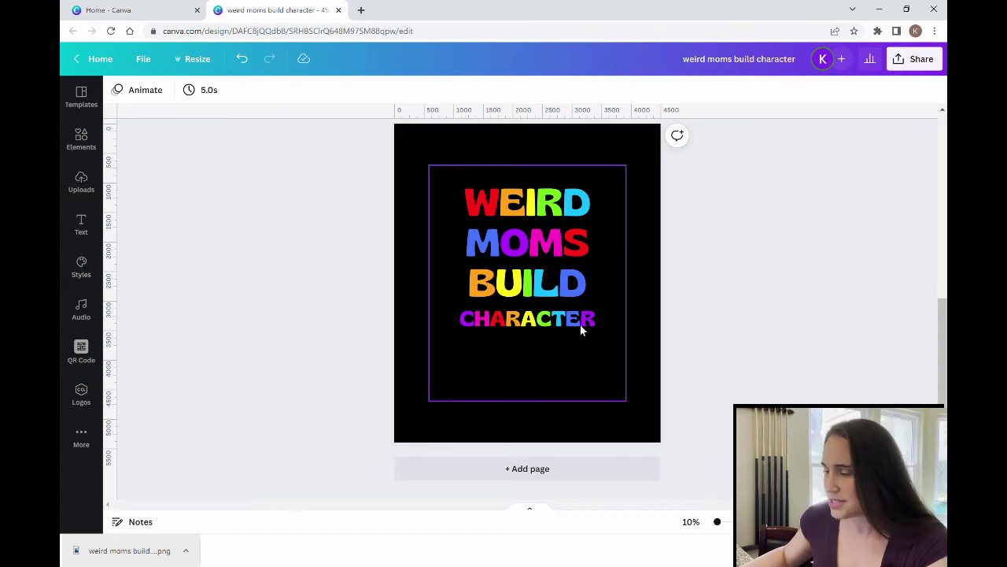
click(571, 266)
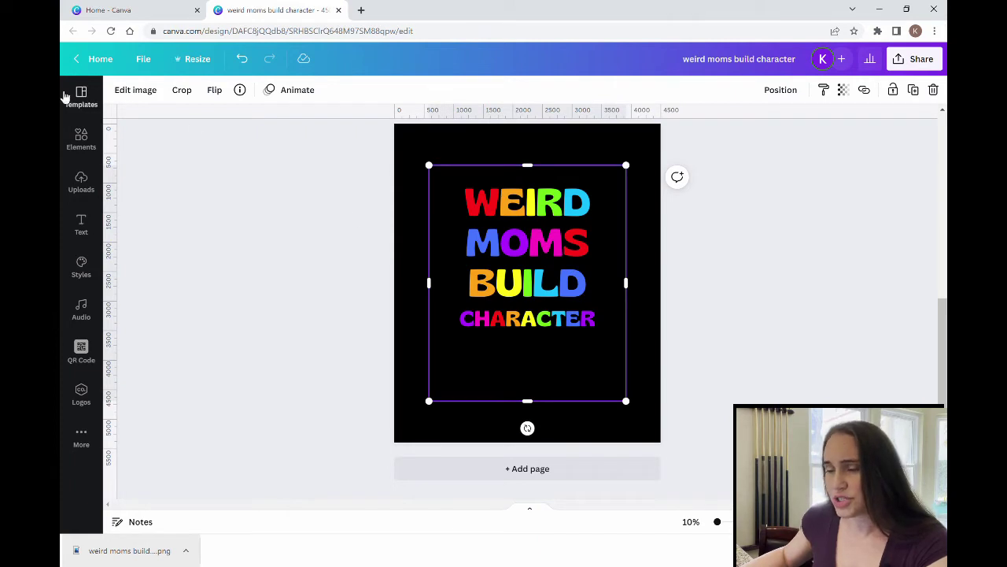
click(138, 90)
Reveal all the Liquify effects in the Edit image panel.
scroll(216, 334, down, 2)
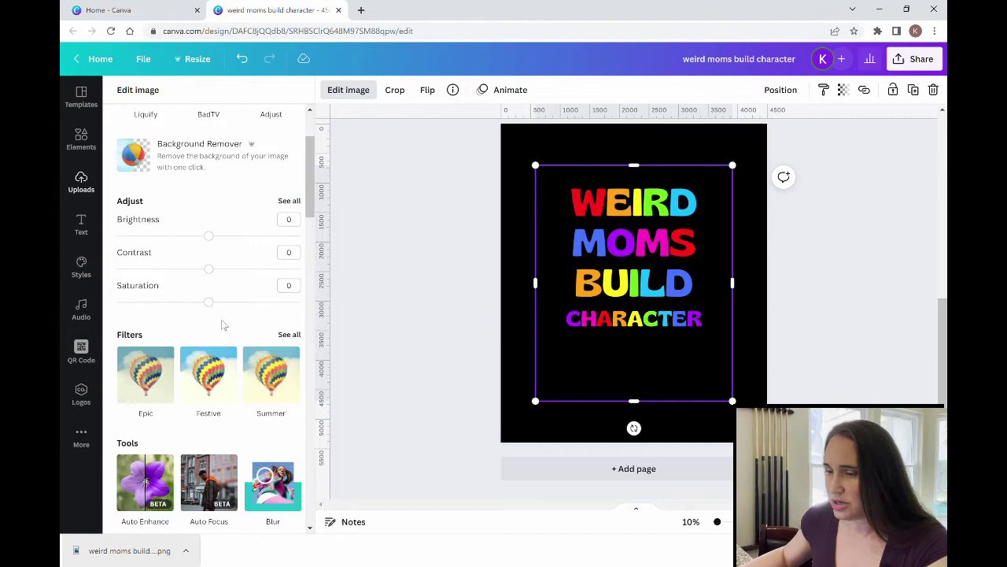
scroll(227, 308, down, 5)
scroll(240, 307, down, 8)
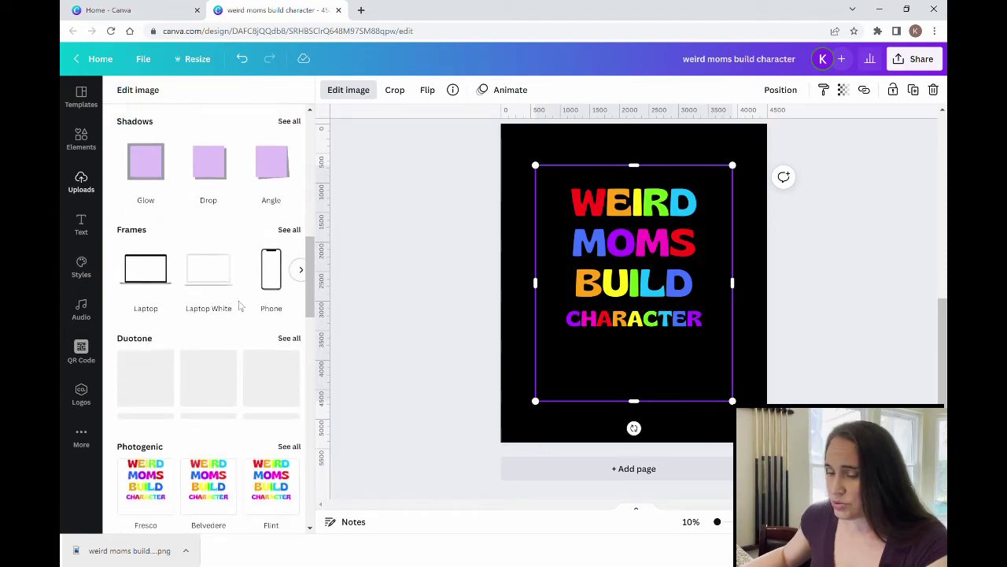
scroll(166, 319, down, 5)
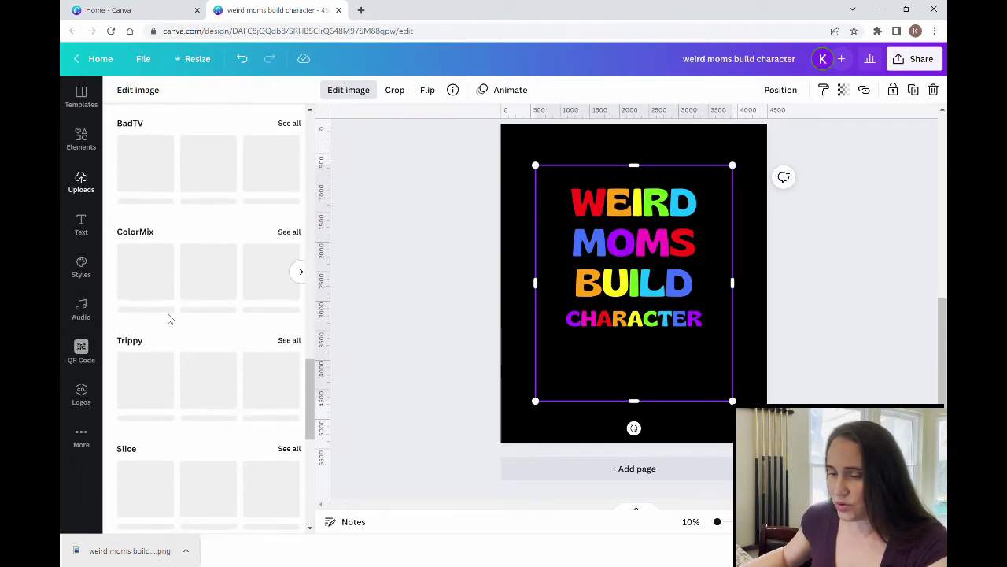
scroll(210, 348, down, 3)
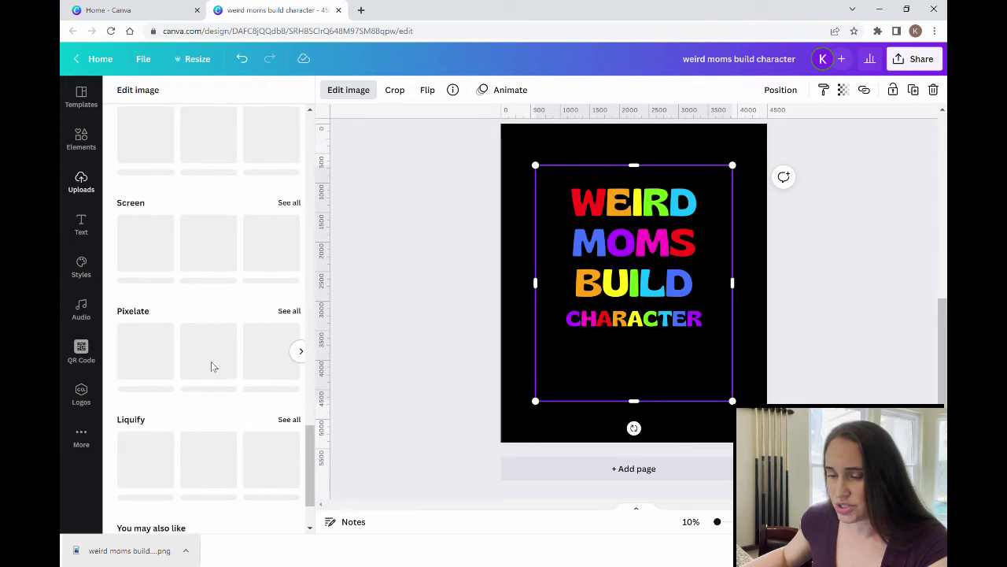
click(289, 331)
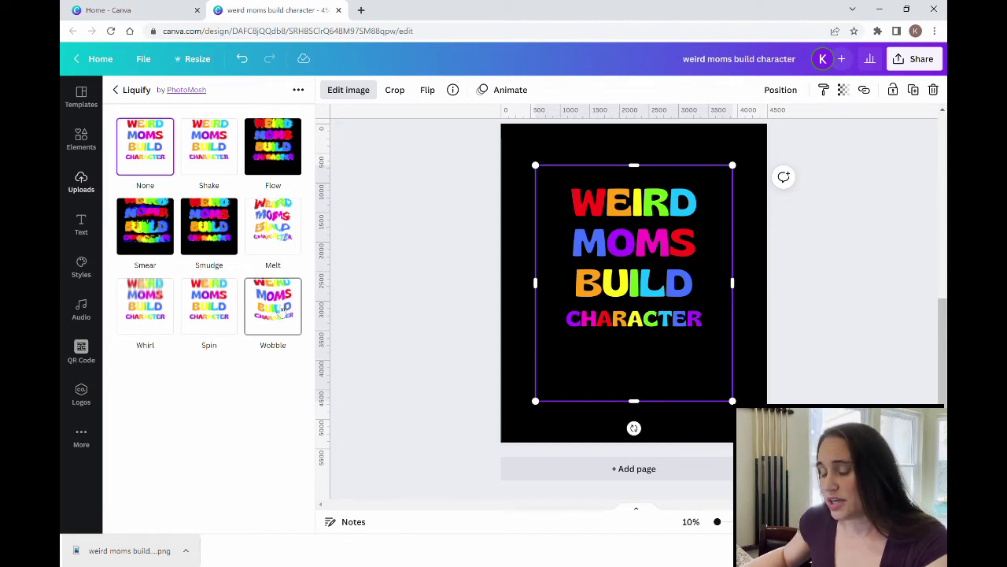
Apply the Liquify Wobble effect with amount about 0.027 and size 5.
click(280, 308)
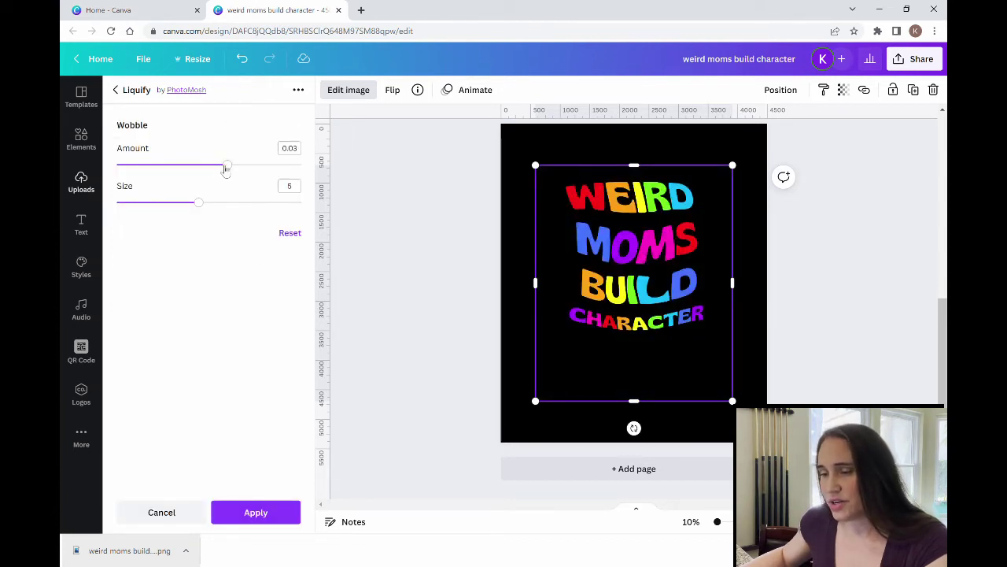
drag(225, 170, 106, 161)
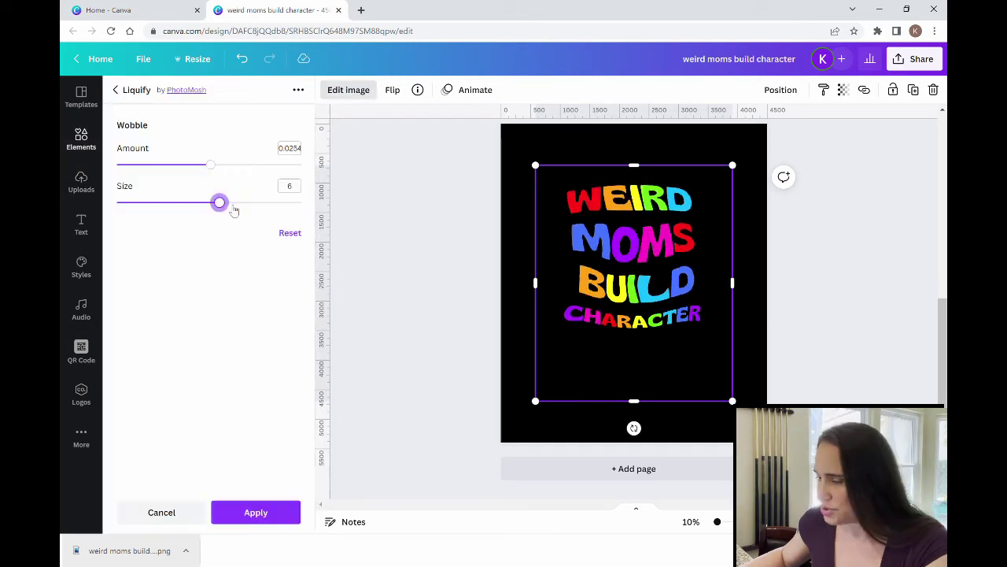
mouse_move(231, 210)
mouse_down()
mouse_move(272, 211)
mouse_move(137, 203)
mouse_move(253, 208)
mouse_up()
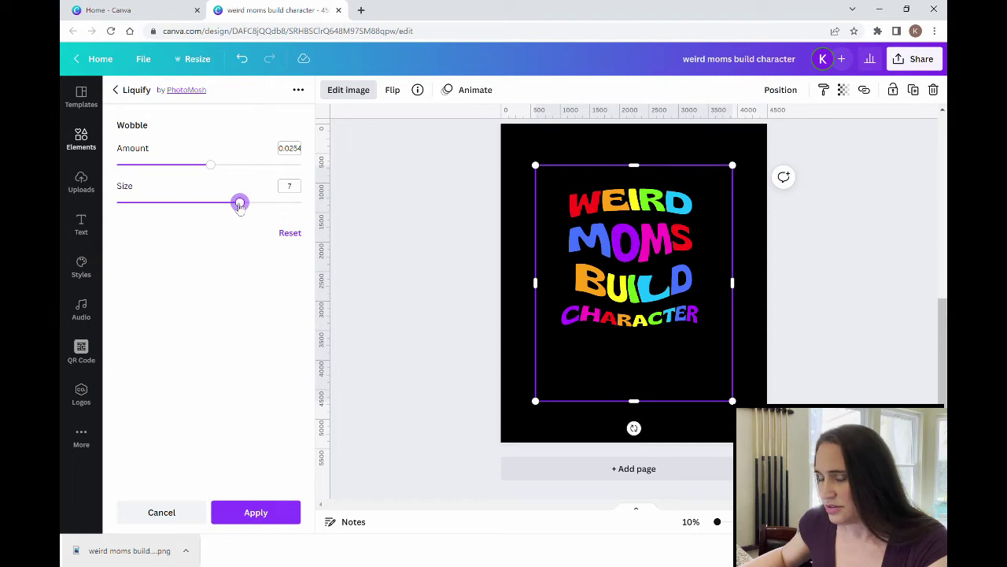
drag(234, 206, 210, 205)
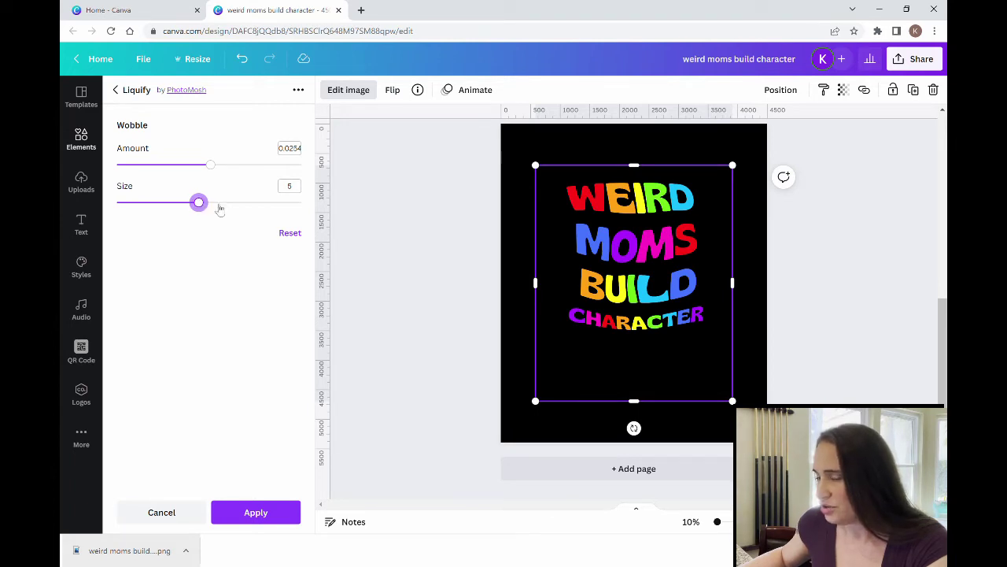
drag(228, 168, 317, 167)
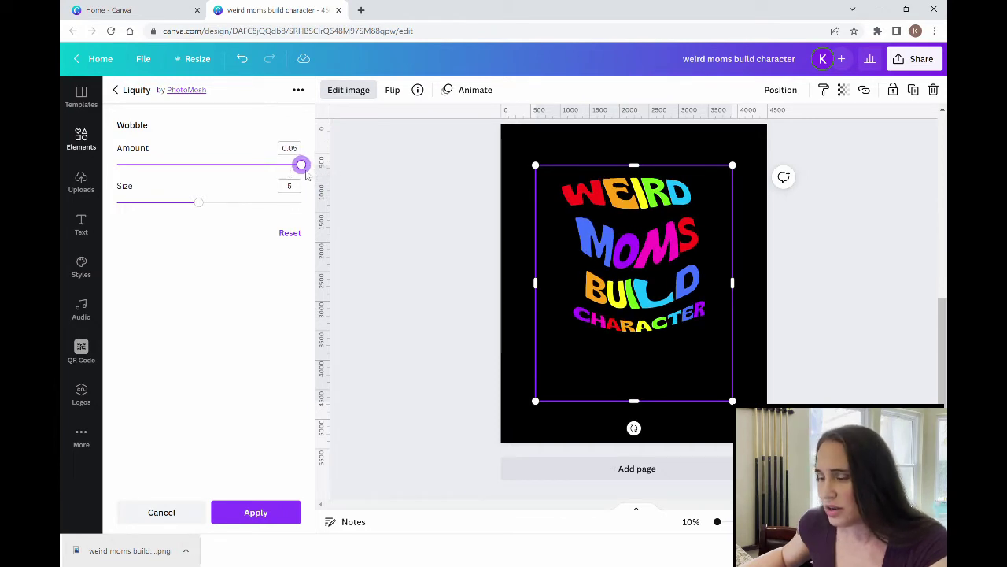
drag(302, 165, 219, 170)
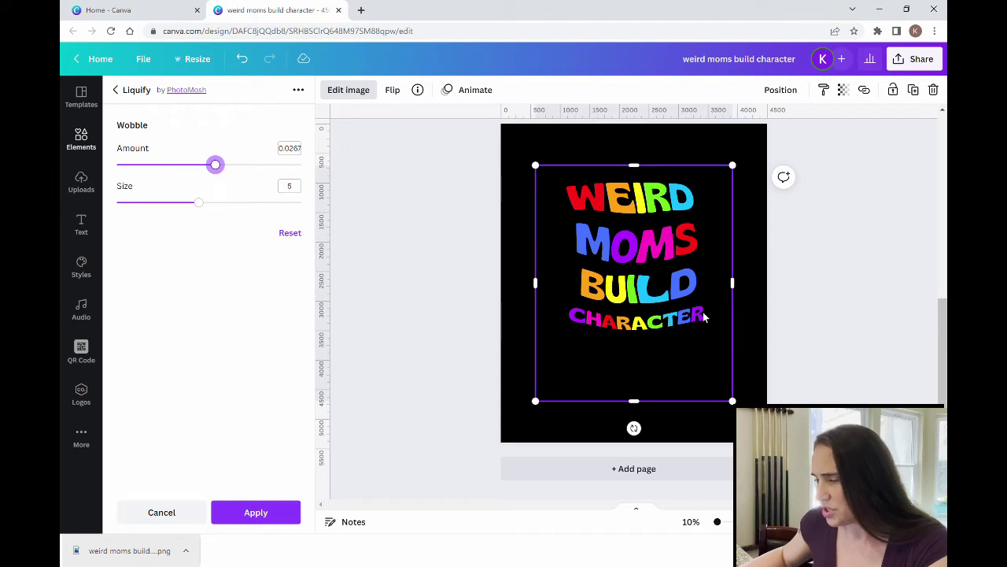
click(254, 512)
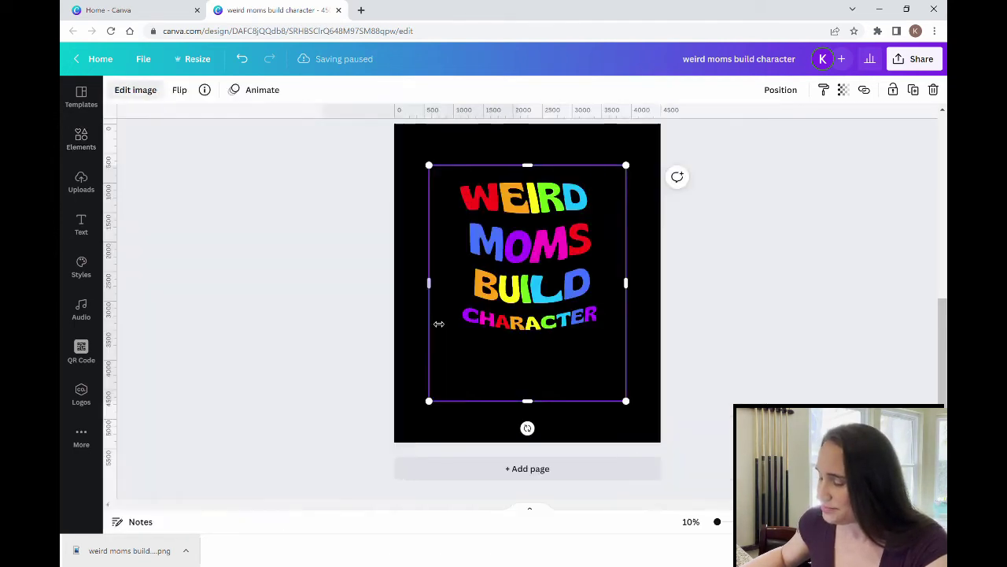
Check the wobbled result, then reopen the text image's effects and show all BadTV options.
click(433, 325)
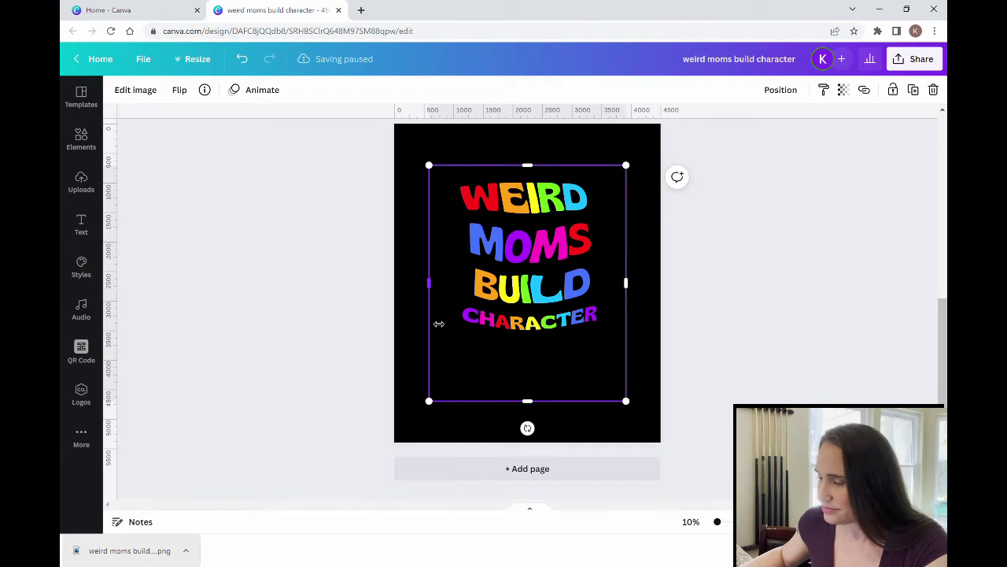
click(724, 328)
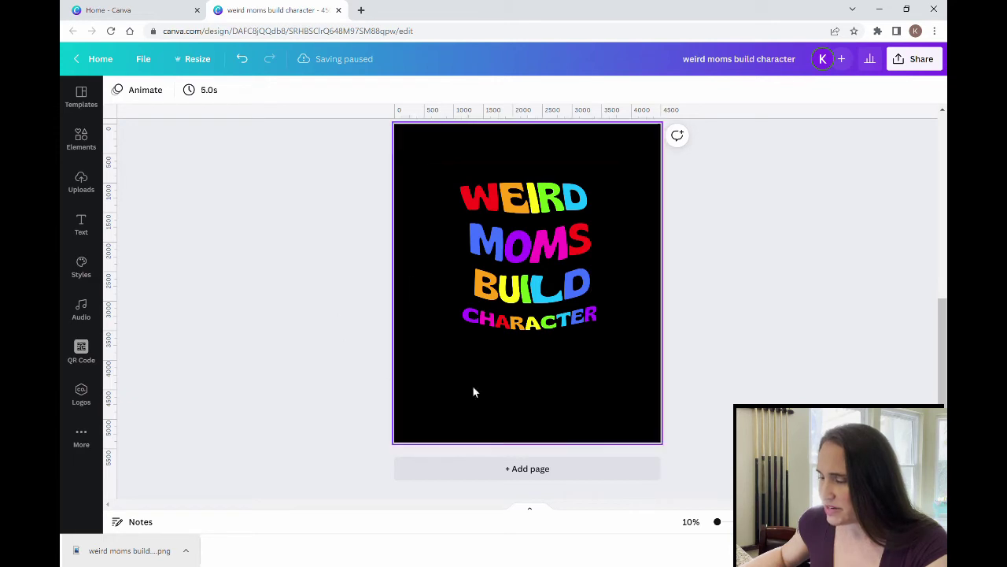
click(570, 215)
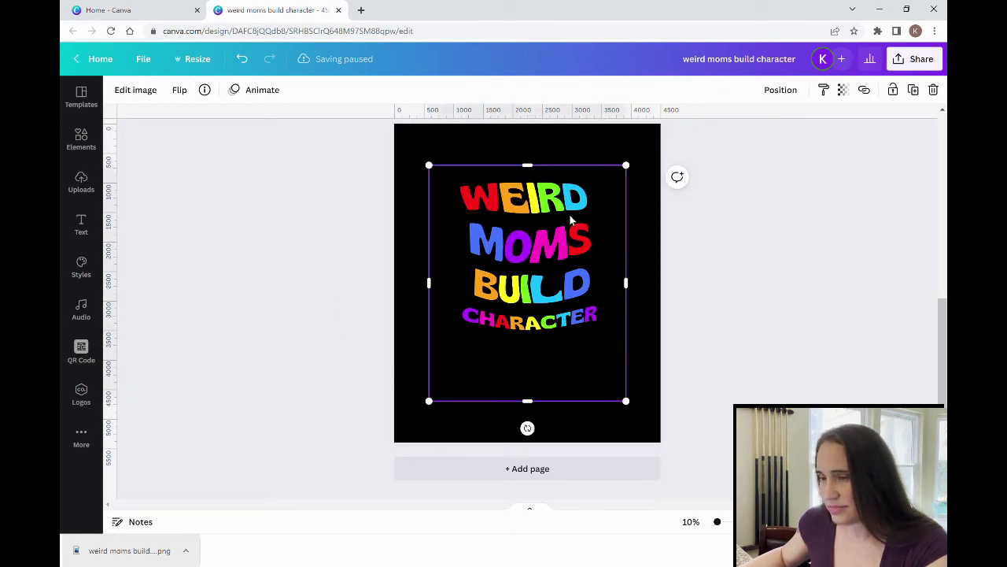
click(148, 90)
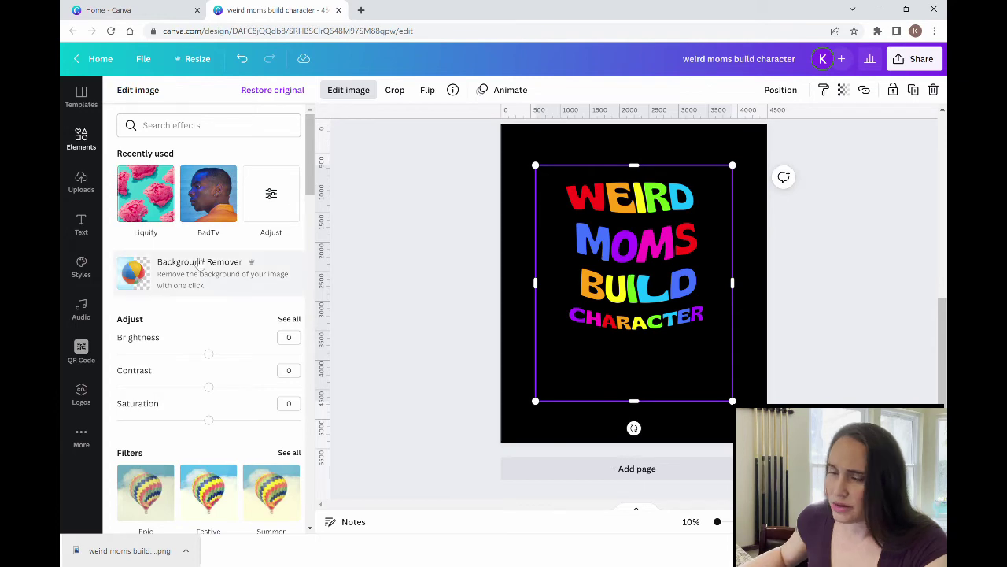
scroll(202, 267, down, 4)
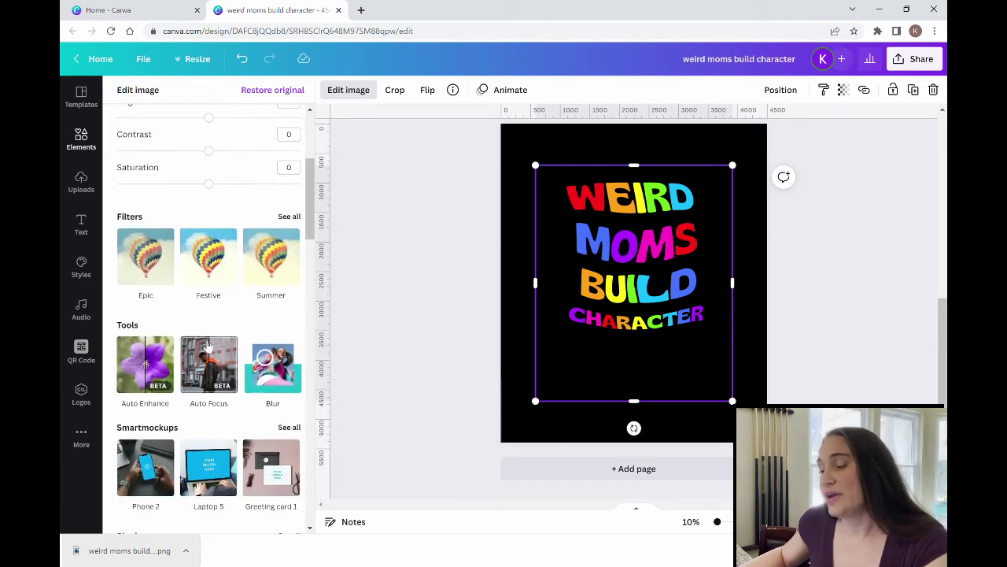
scroll(207, 336, down, 6)
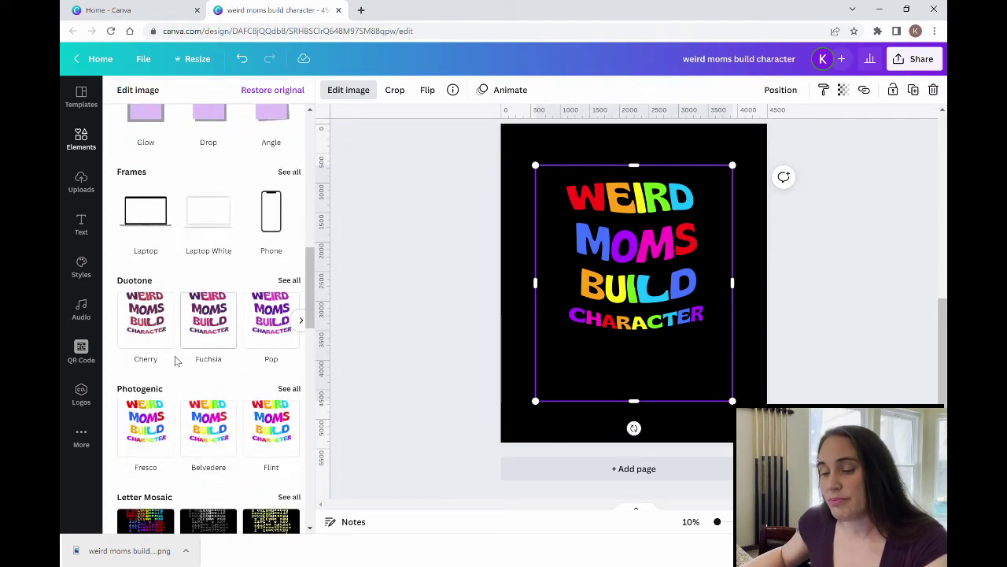
scroll(165, 343, down, 3)
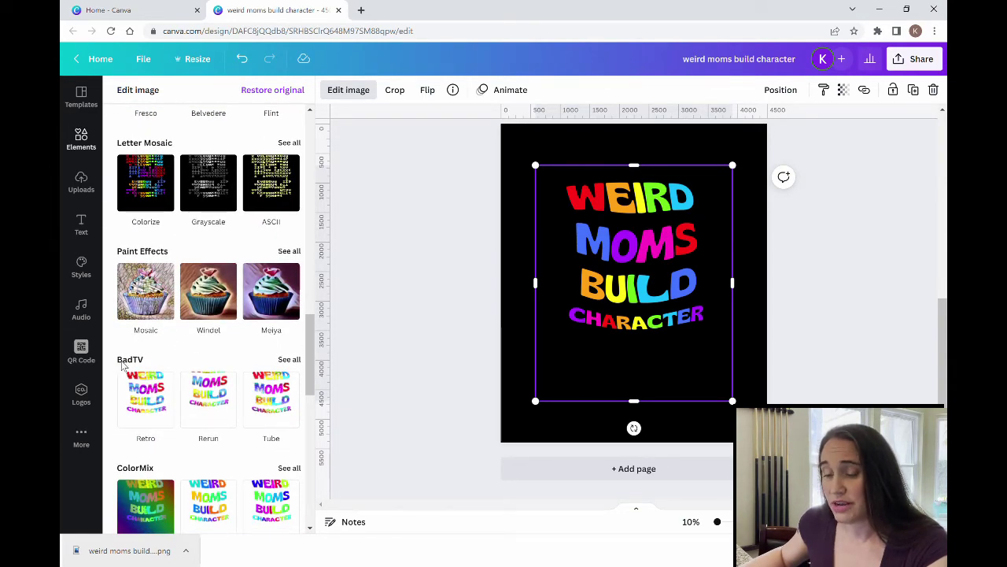
click(289, 359)
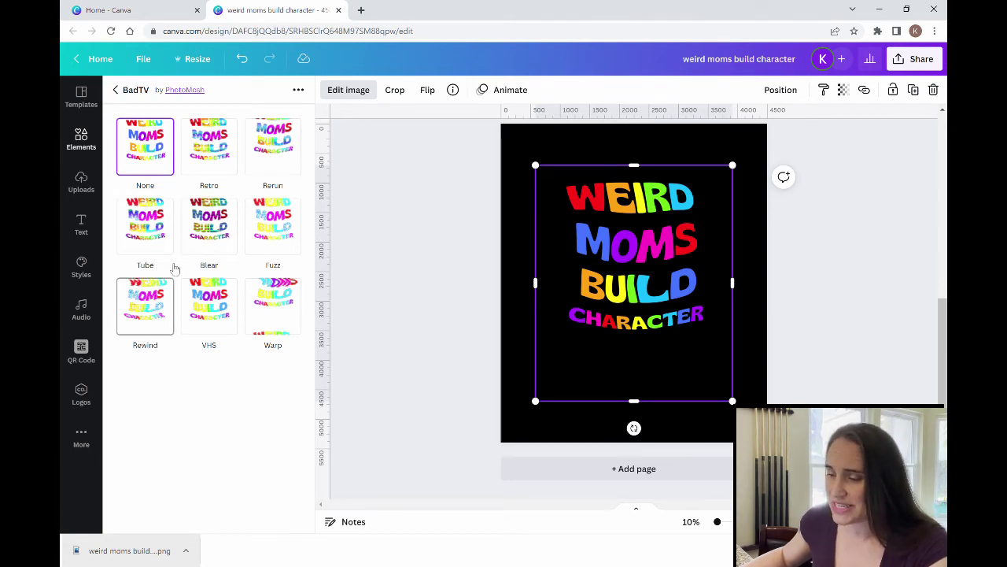
Choose the BadTV Fuzz preset and lower its Noisiness to 0.31.
click(278, 234)
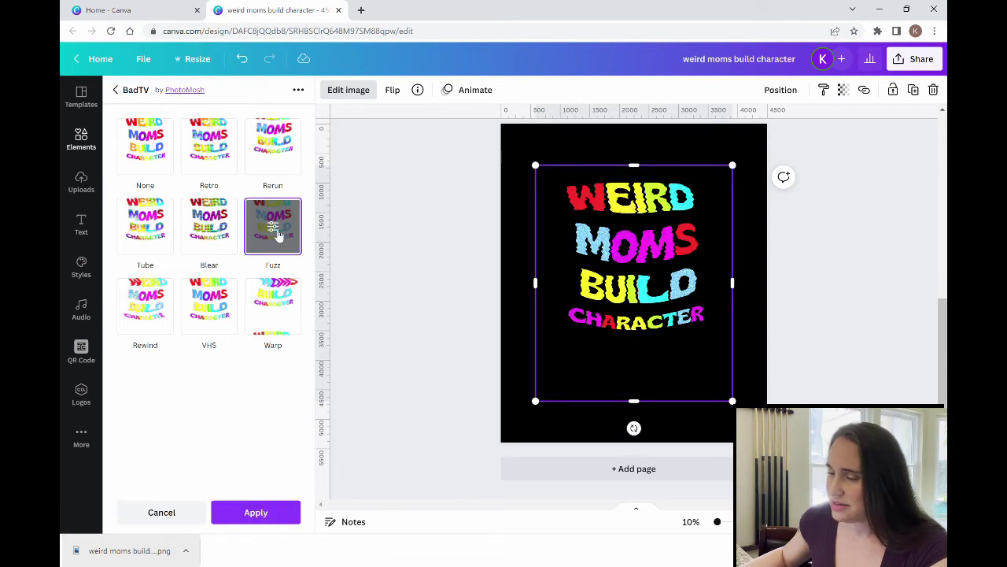
click(275, 234)
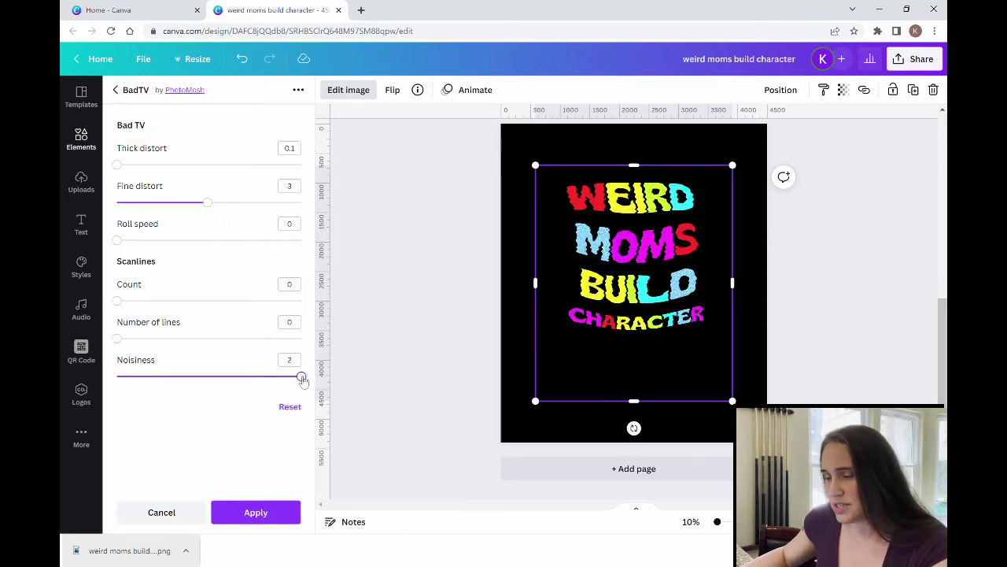
drag(302, 380, 321, 391)
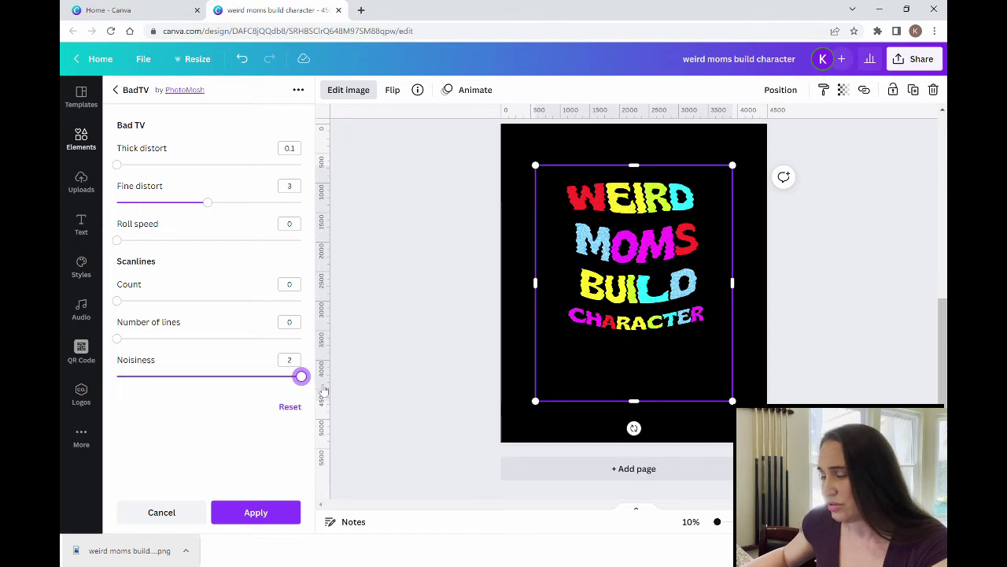
drag(323, 391, 161, 375)
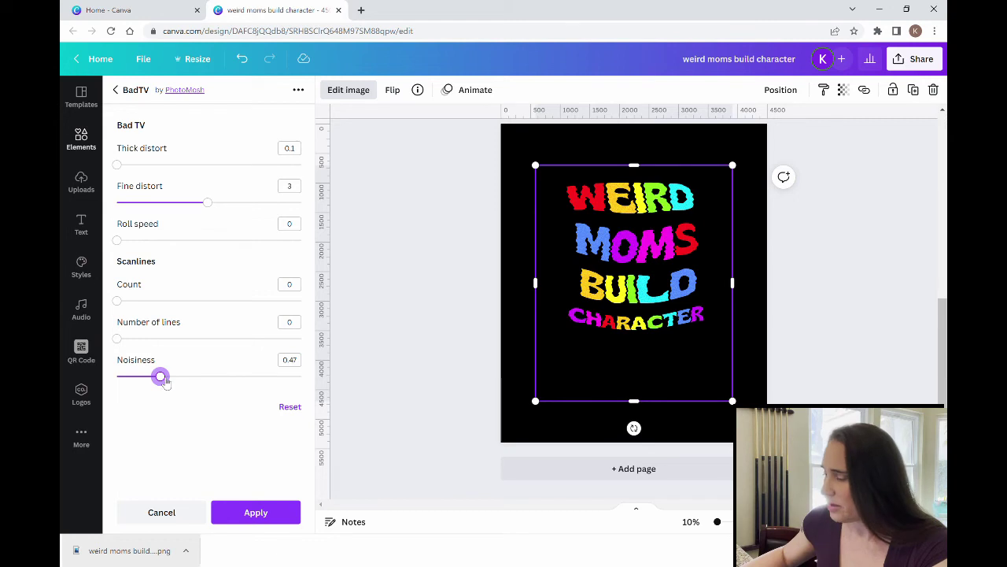
drag(165, 381, 145, 377)
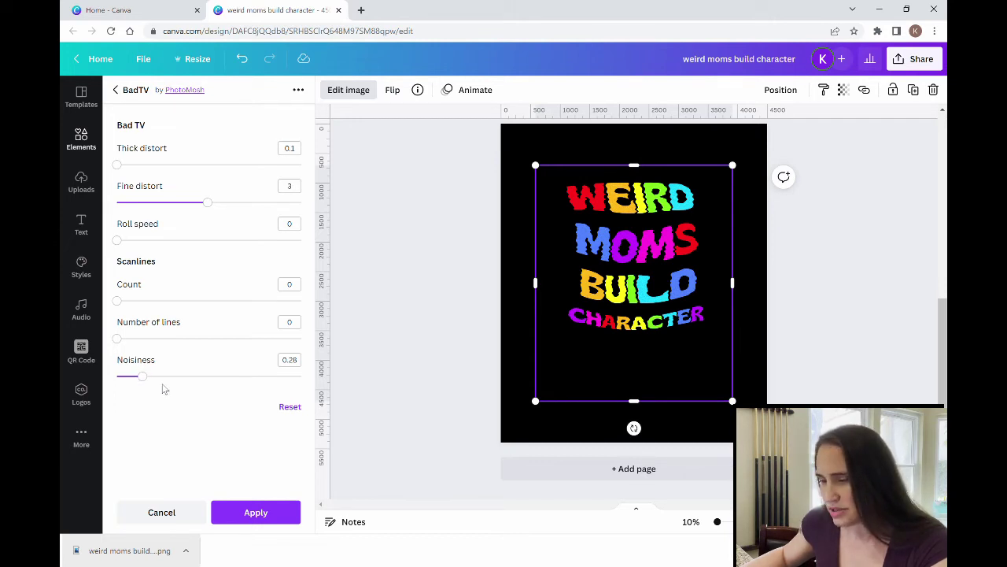
drag(142, 376, 148, 377)
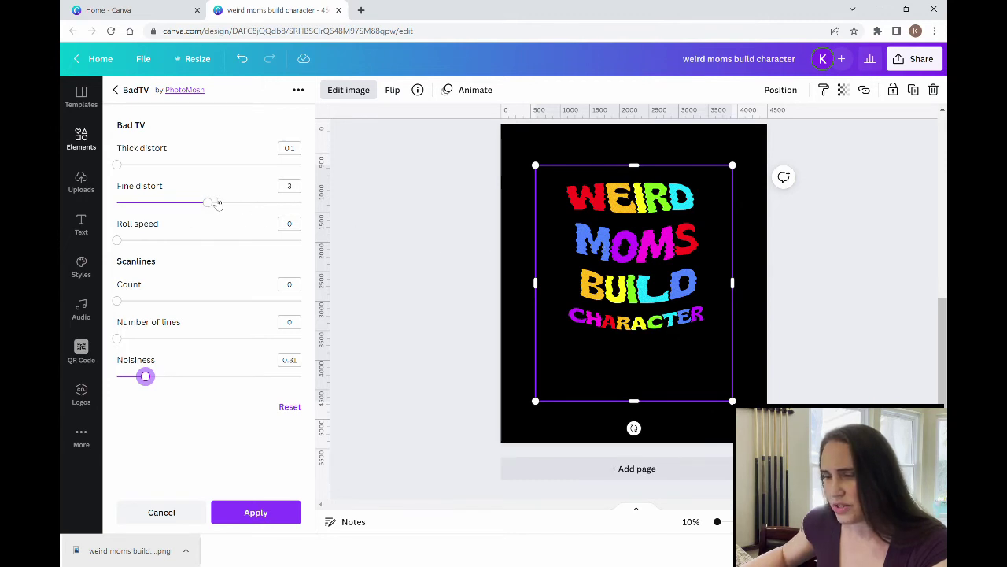
Set BadTV Fine distort to 2.2 and Thick distort to 3.1, leaving Roll speed at 0.
drag(216, 205, 298, 214)
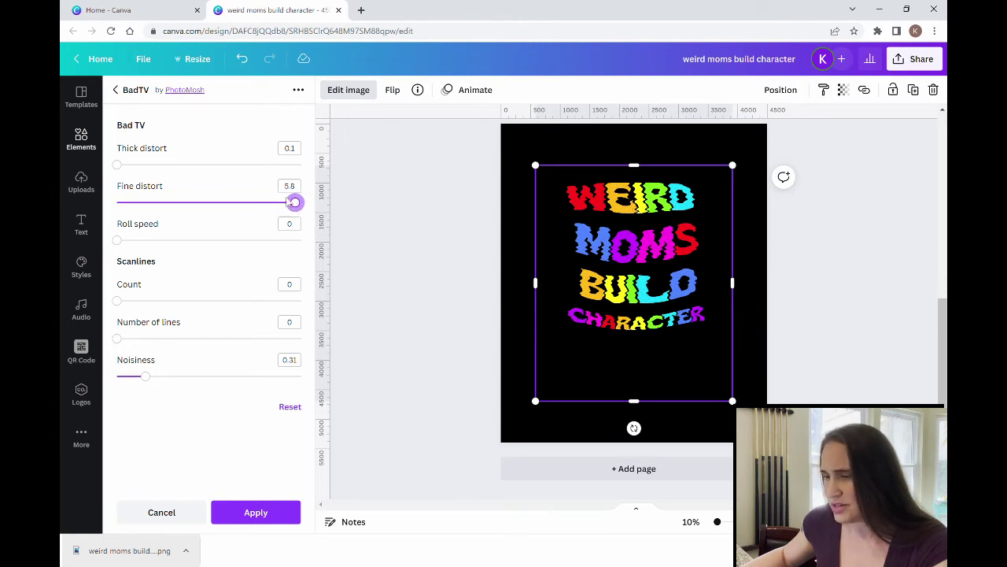
drag(293, 202, 185, 204)
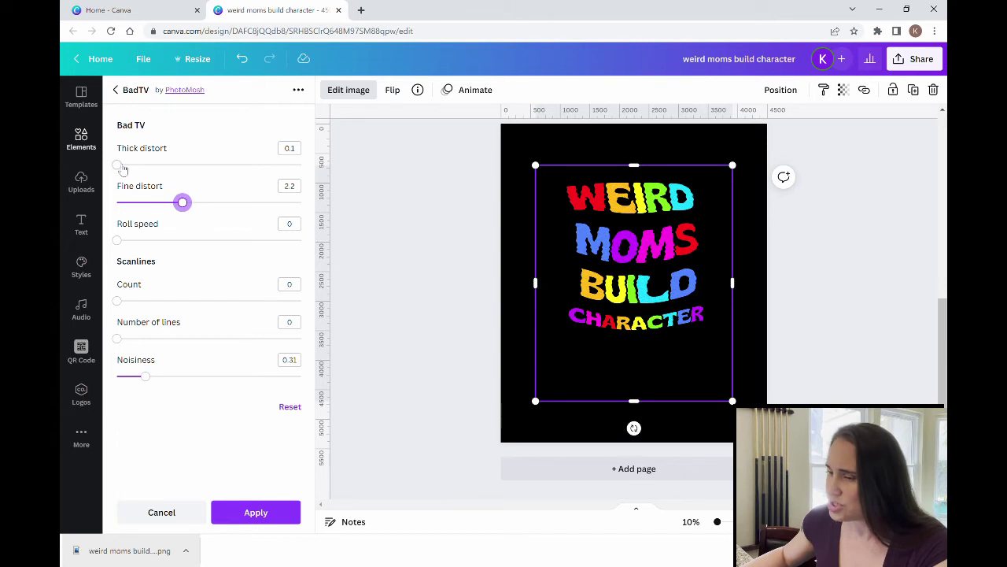
drag(117, 165, 325, 186)
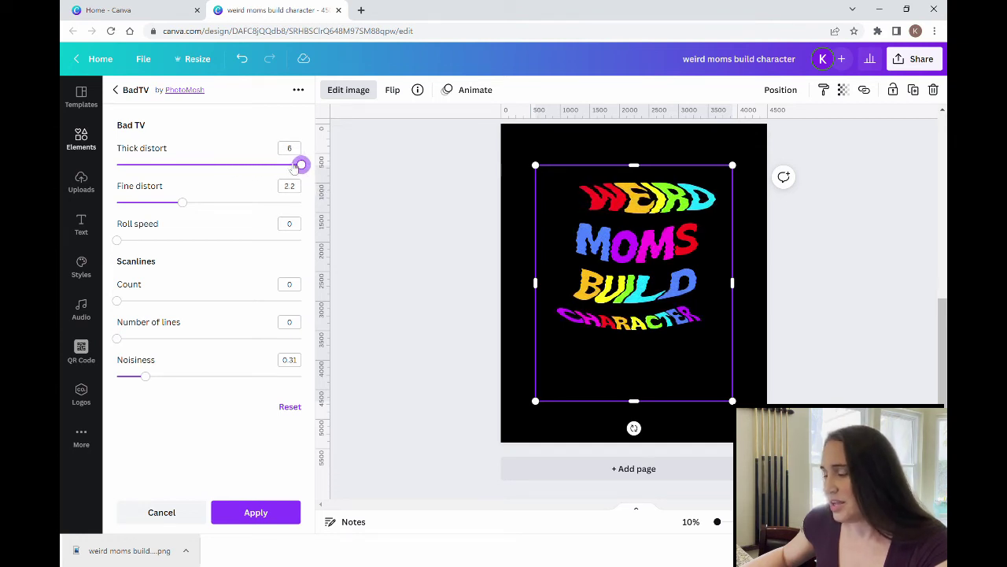
drag(301, 166, 210, 167)
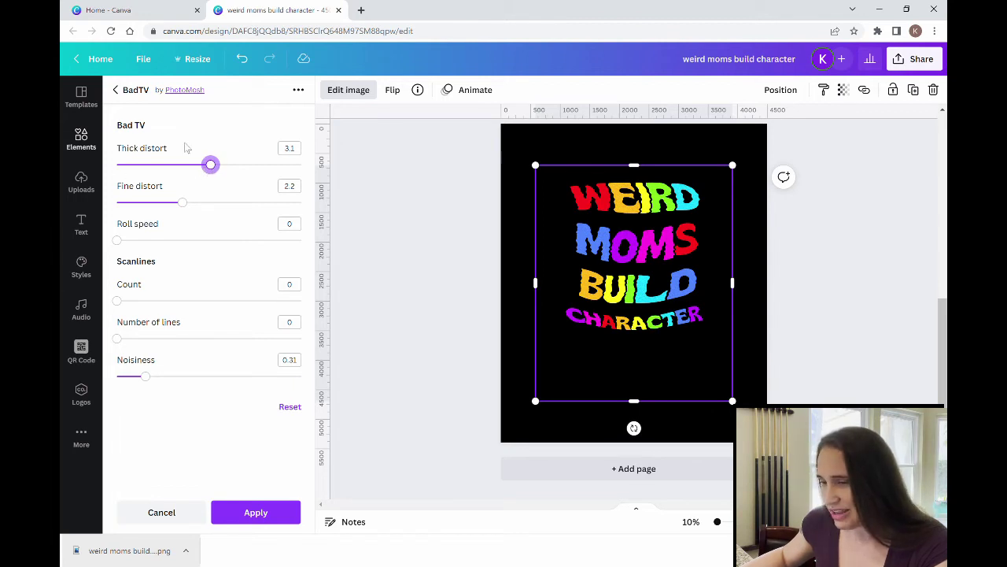
click(119, 241)
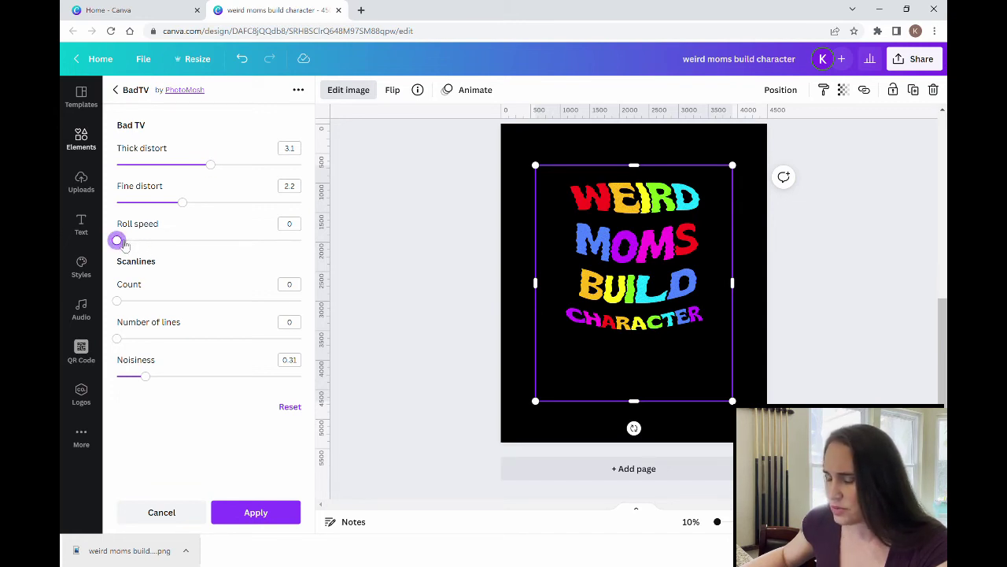
drag(124, 245, 238, 258)
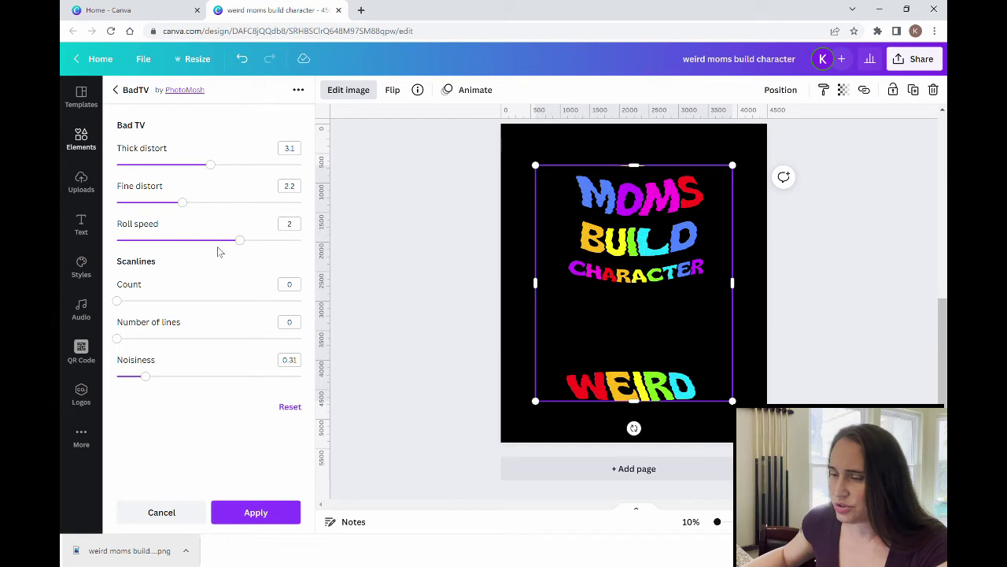
drag(242, 248, 140, 243)
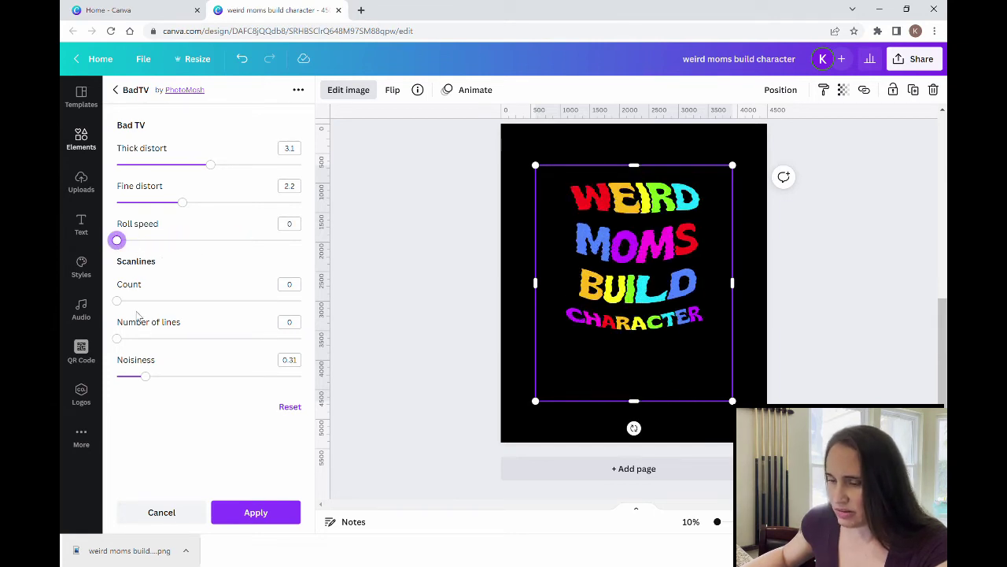
Set Scanlines Count to 0.33 and Number of lines to 0.81, then apply the BadTV effect.
drag(122, 304, 167, 307)
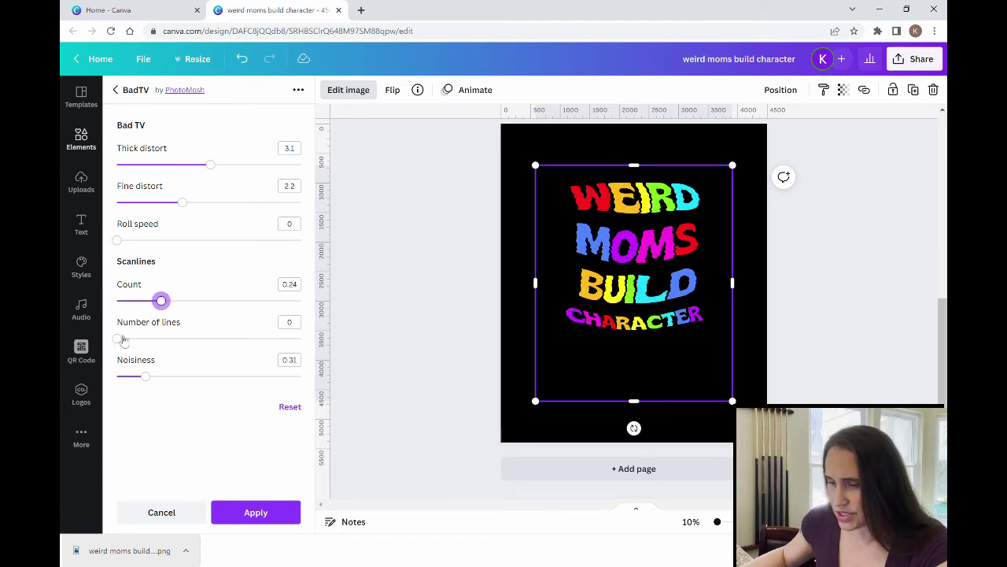
drag(118, 339, 168, 345)
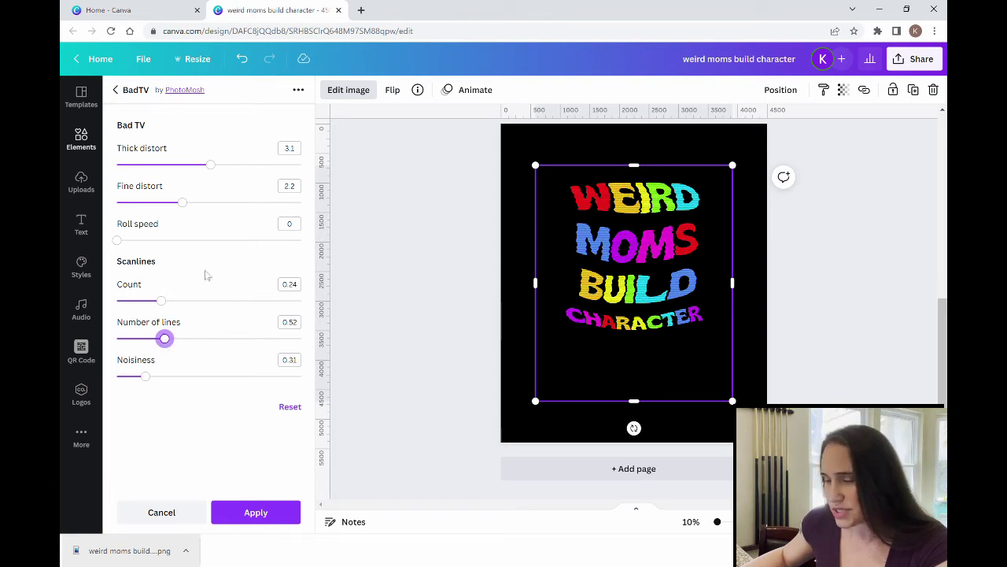
click(206, 309)
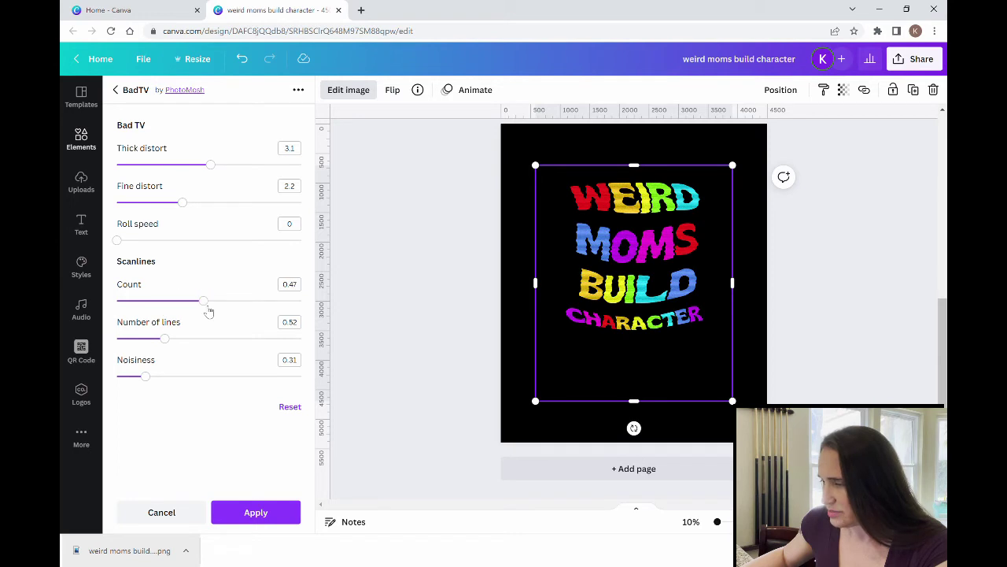
drag(169, 342, 279, 353)
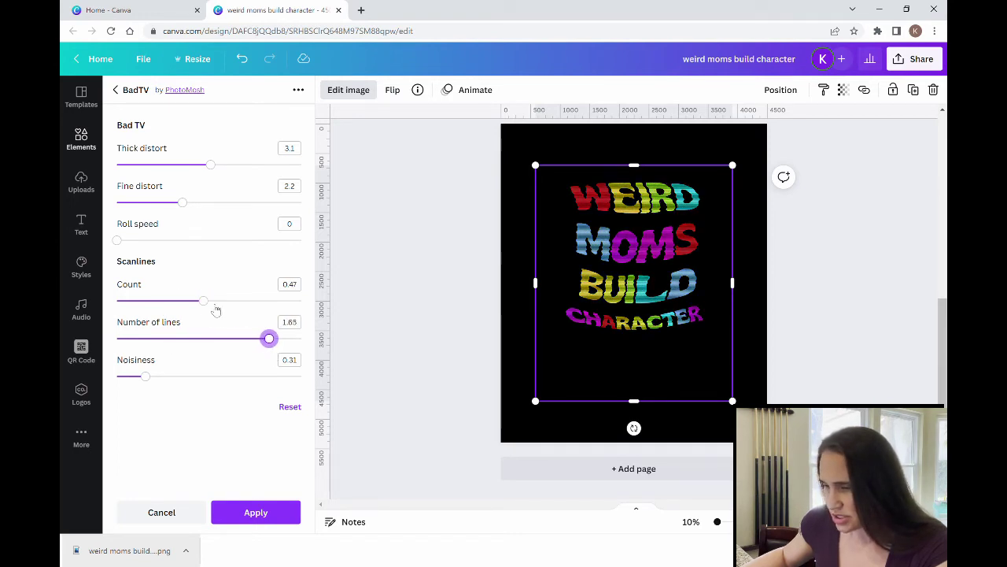
click(248, 306)
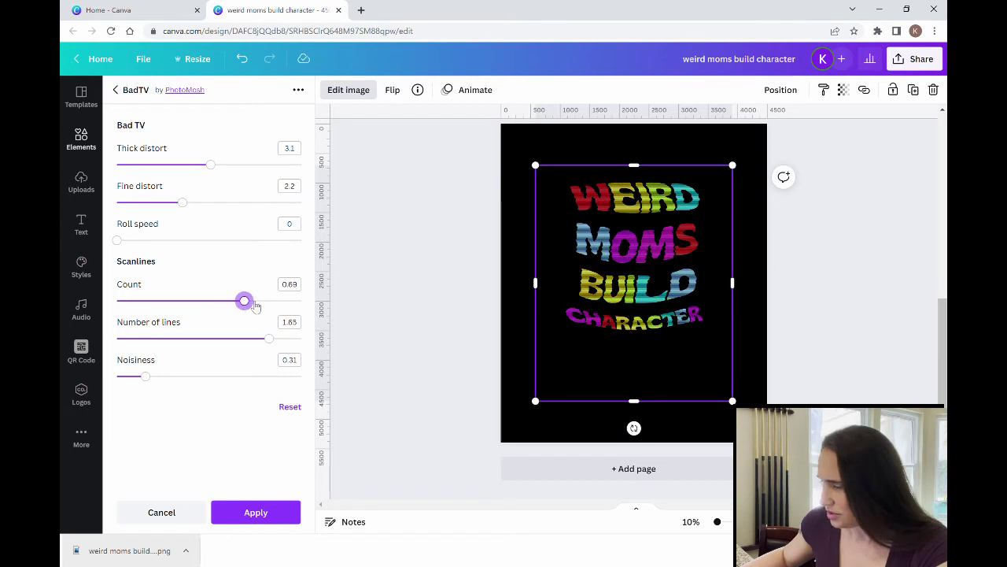
drag(255, 305, 302, 310)
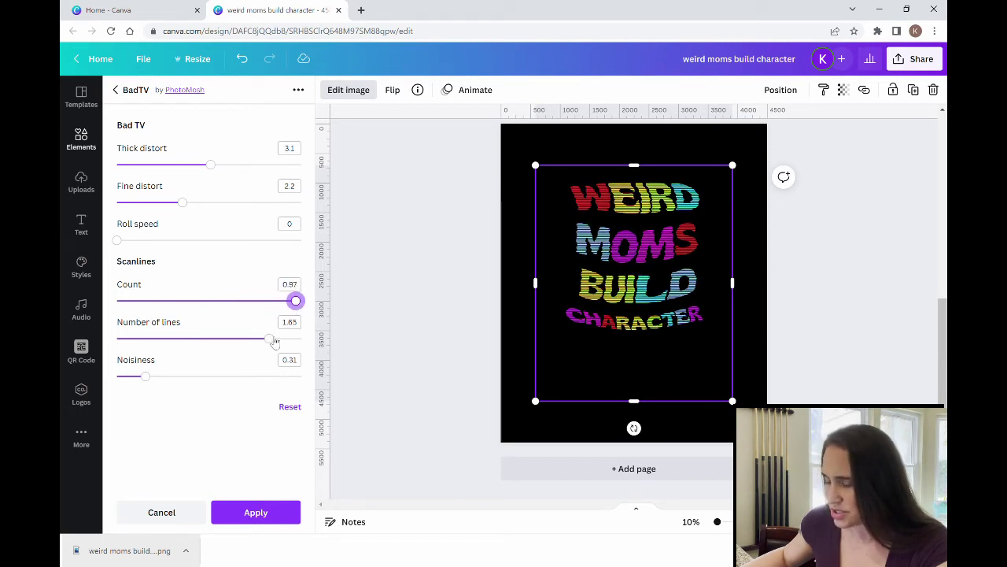
drag(271, 339, 308, 313)
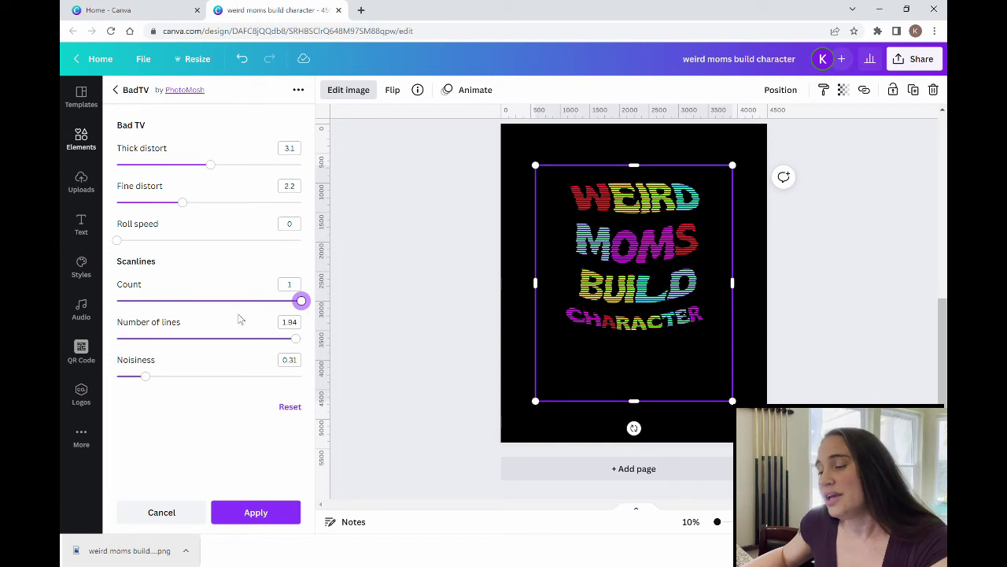
click(178, 301)
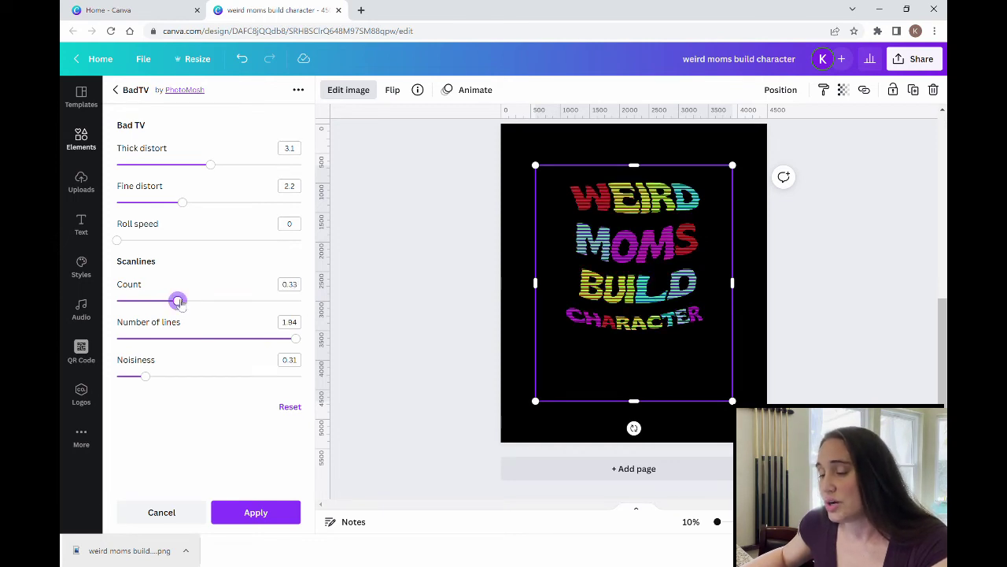
click(194, 340)
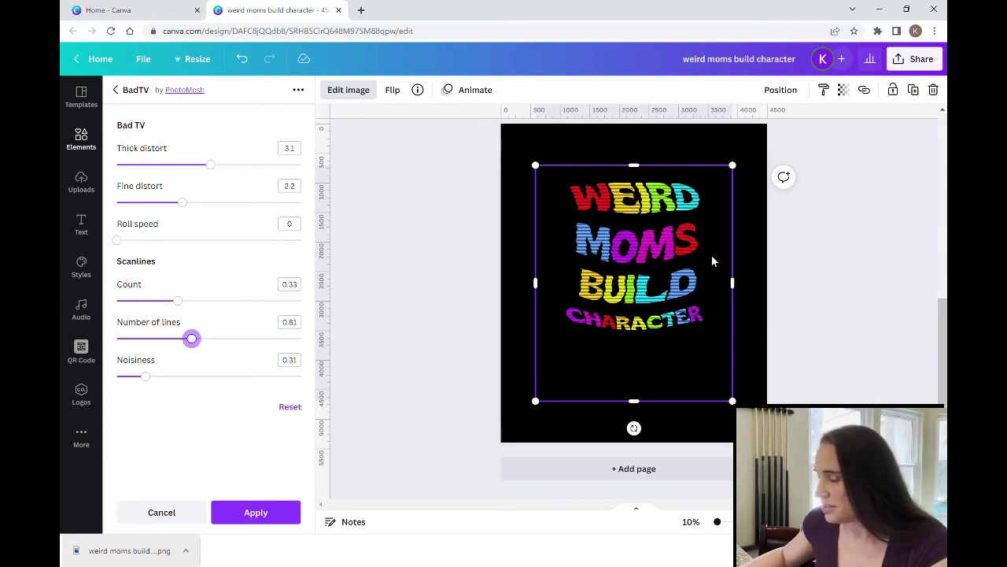
click(264, 513)
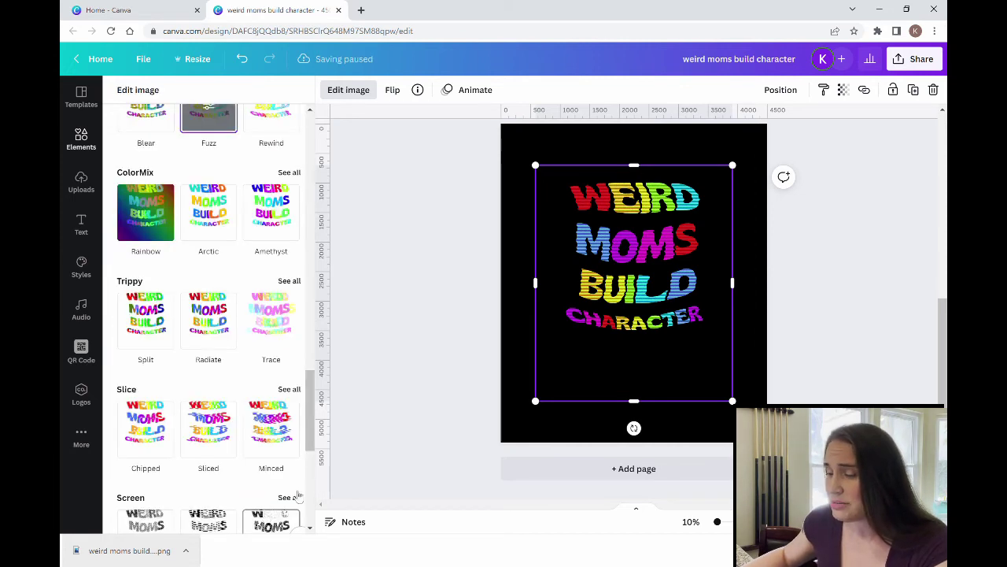
click(449, 253)
Deselect the image, click the black page, then reselect the rainbow text image.
click(359, 392)
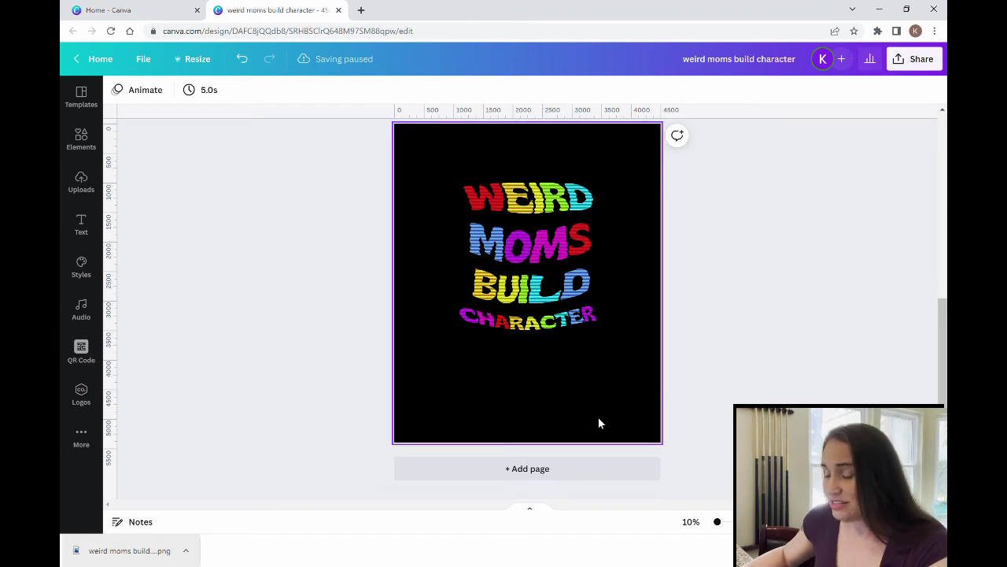
click(620, 407)
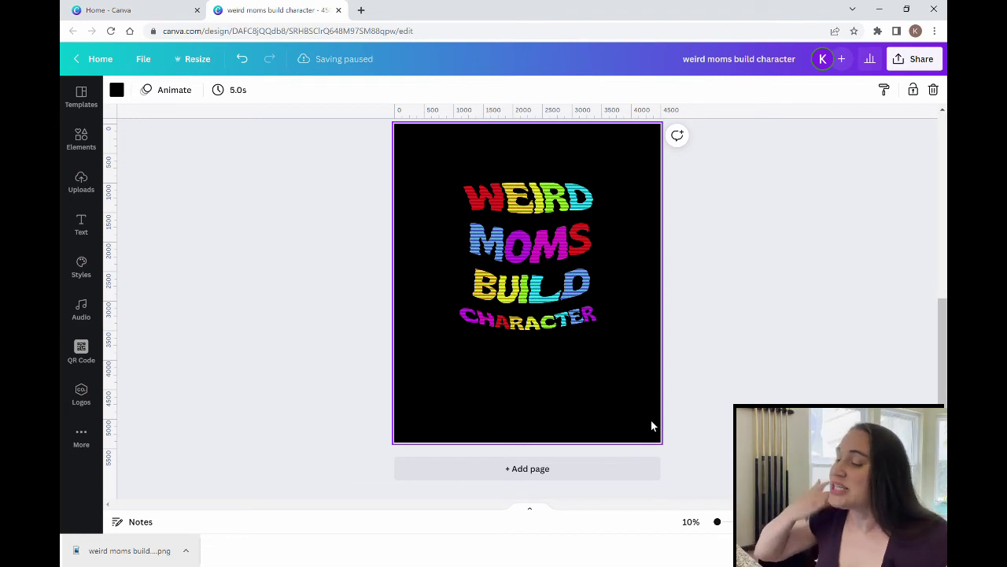
click(551, 258)
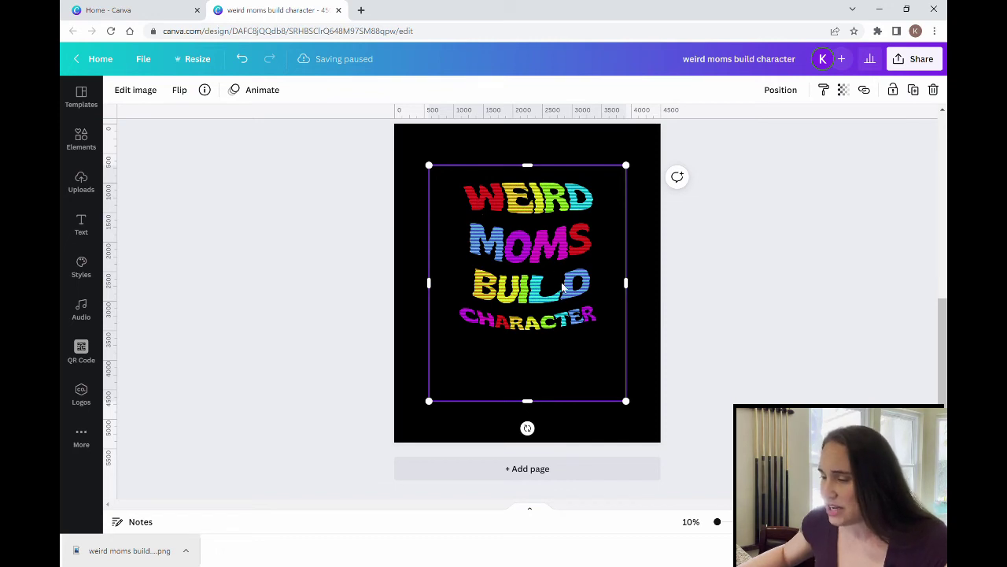
Add a Glow shadow effect to the rainbow text image and make the glow white.
click(134, 90)
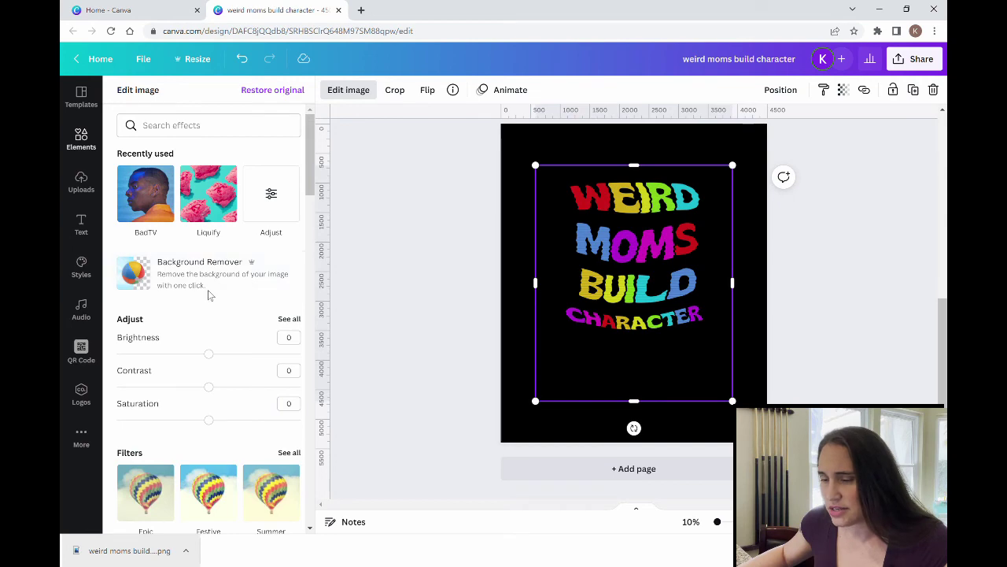
scroll(223, 251, down, 7)
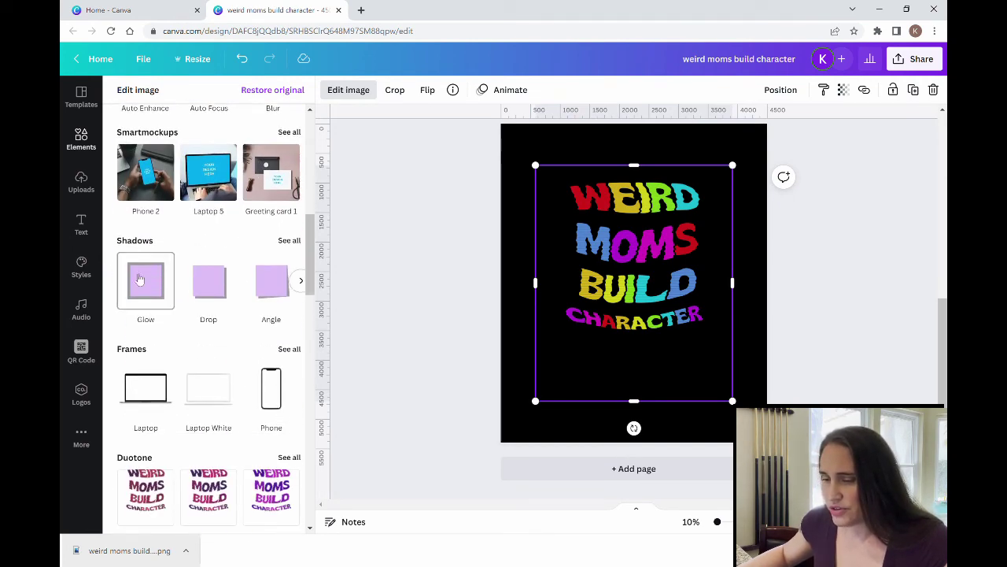
click(145, 287)
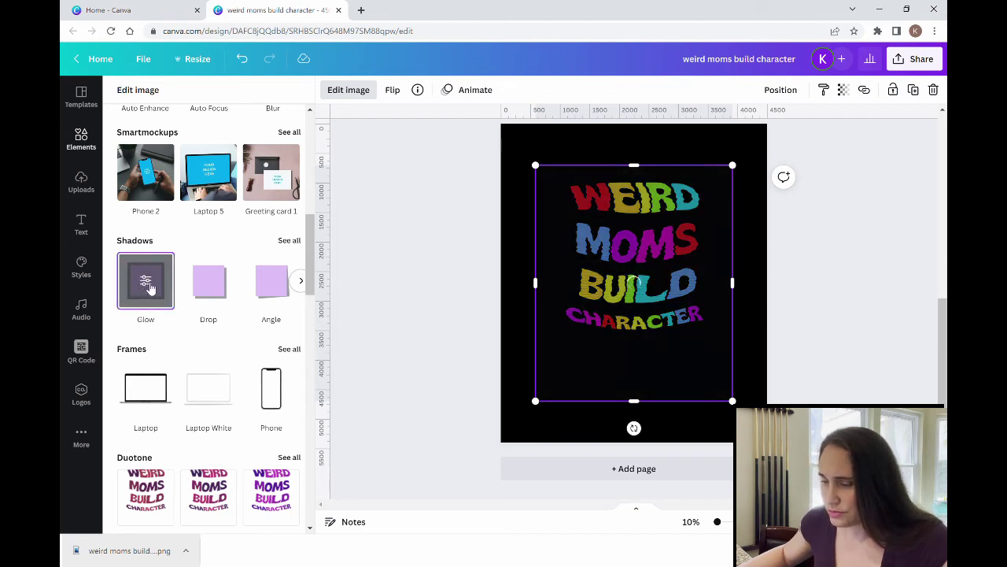
click(146, 283)
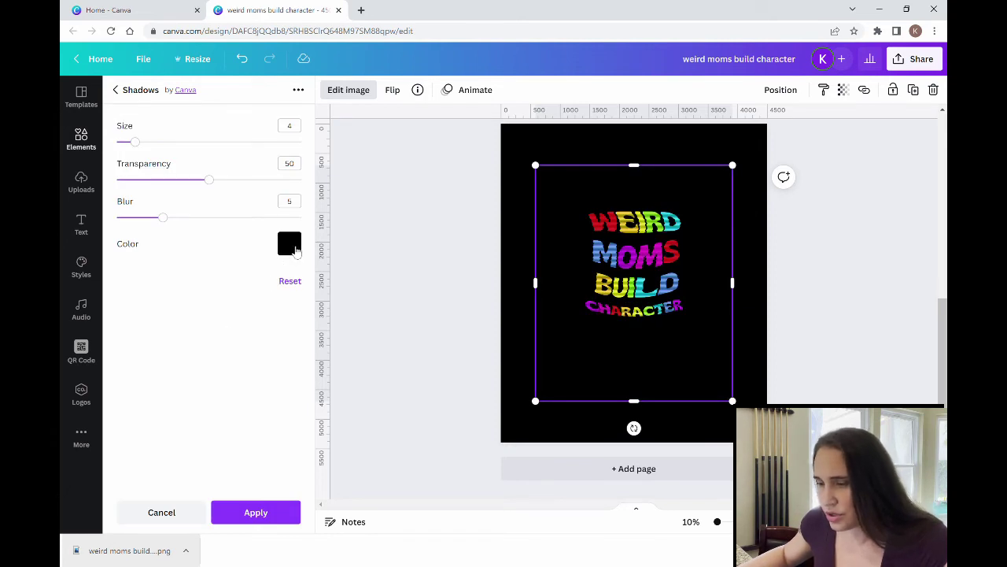
click(294, 250)
click(406, 322)
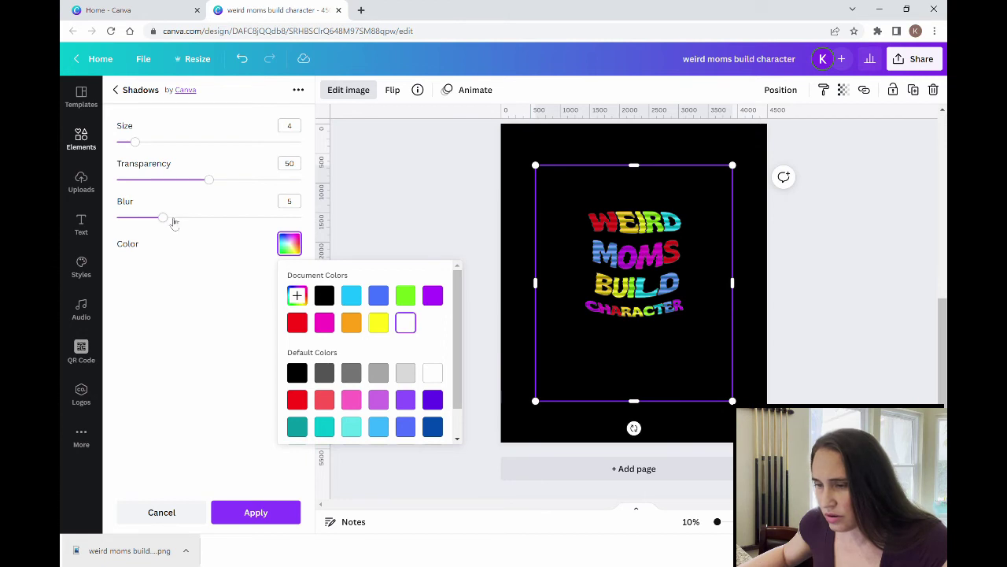
Set the glow transparency to 100 and bring the blur down to 0 for a crisp outline.
drag(265, 218, 307, 220)
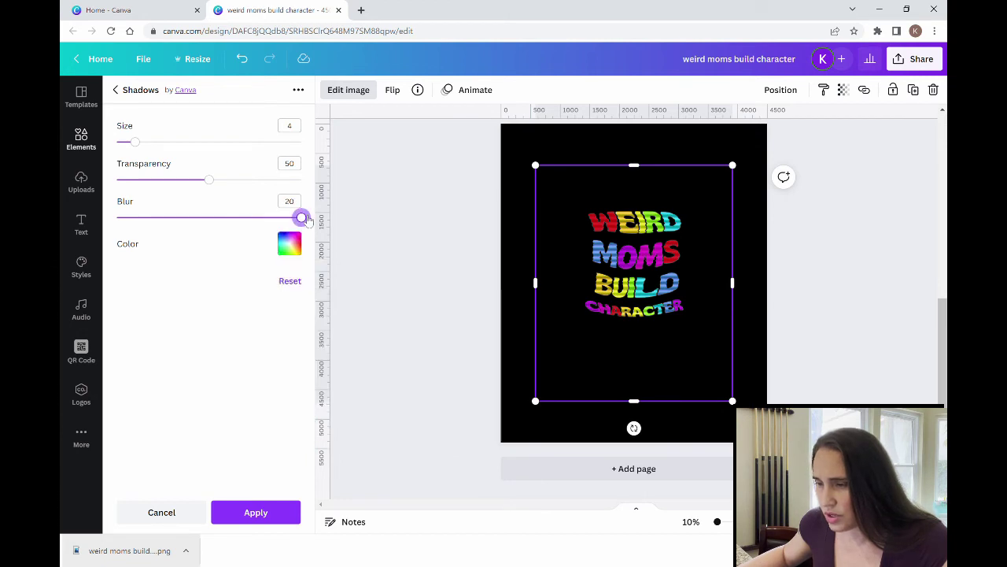
click(156, 143)
click(175, 147)
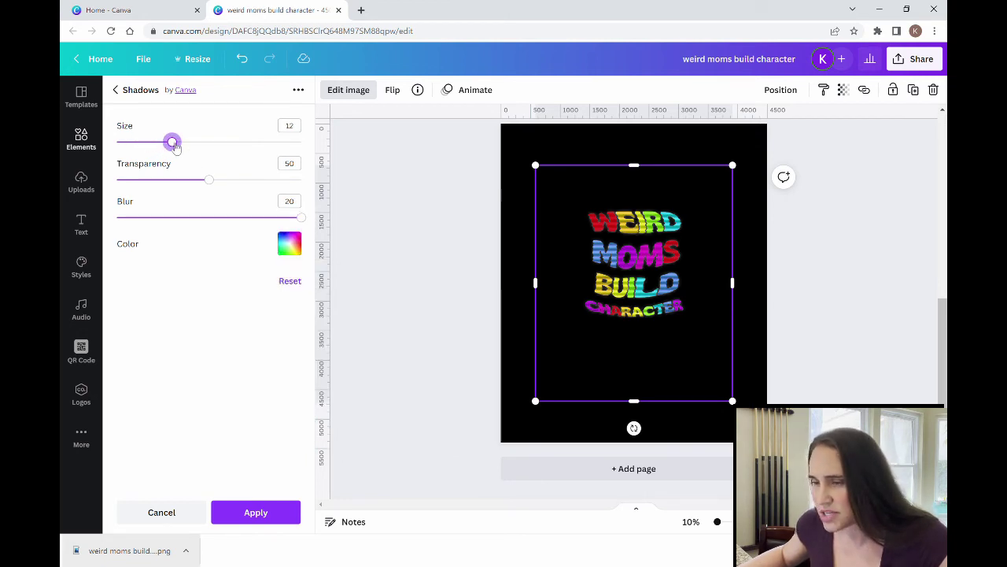
drag(210, 183, 329, 190)
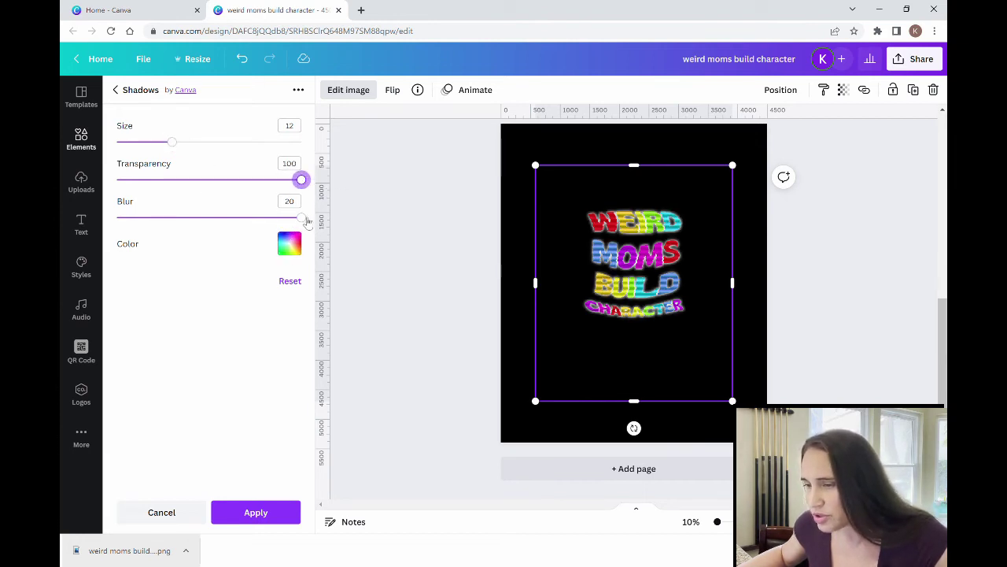
drag(303, 218, 117, 217)
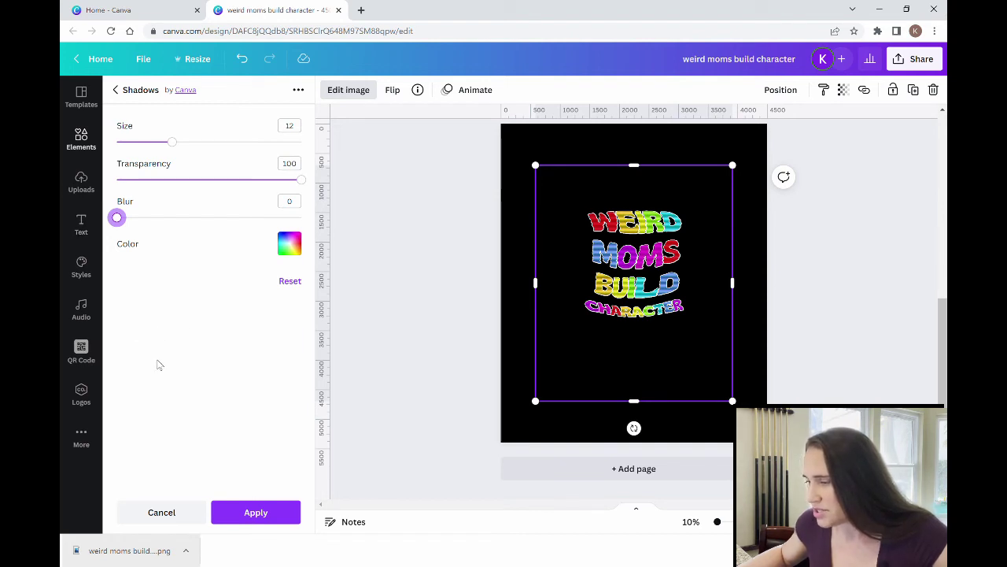
Fine-tune the glow size to 33 and apply the glow to the image.
click(248, 143)
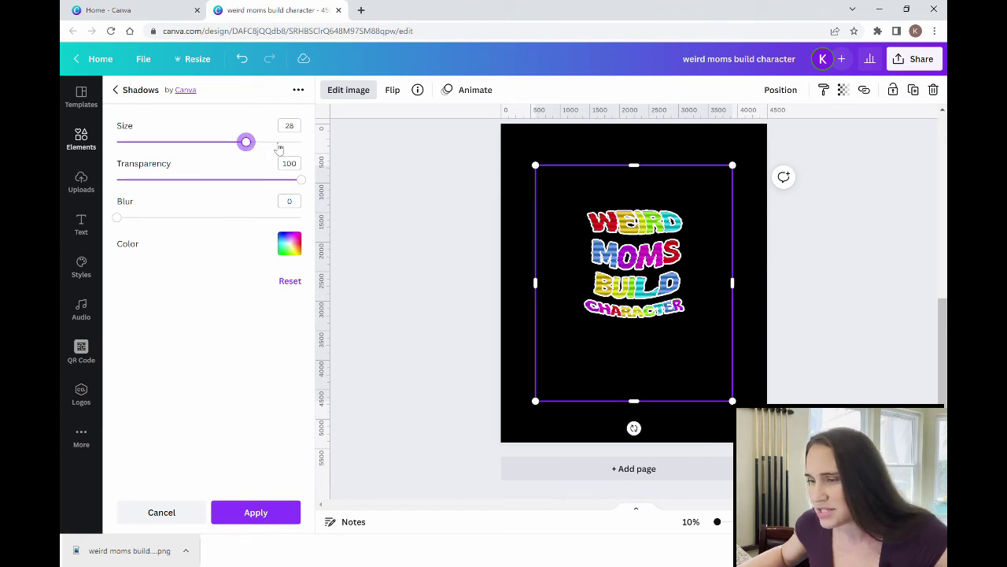
click(285, 144)
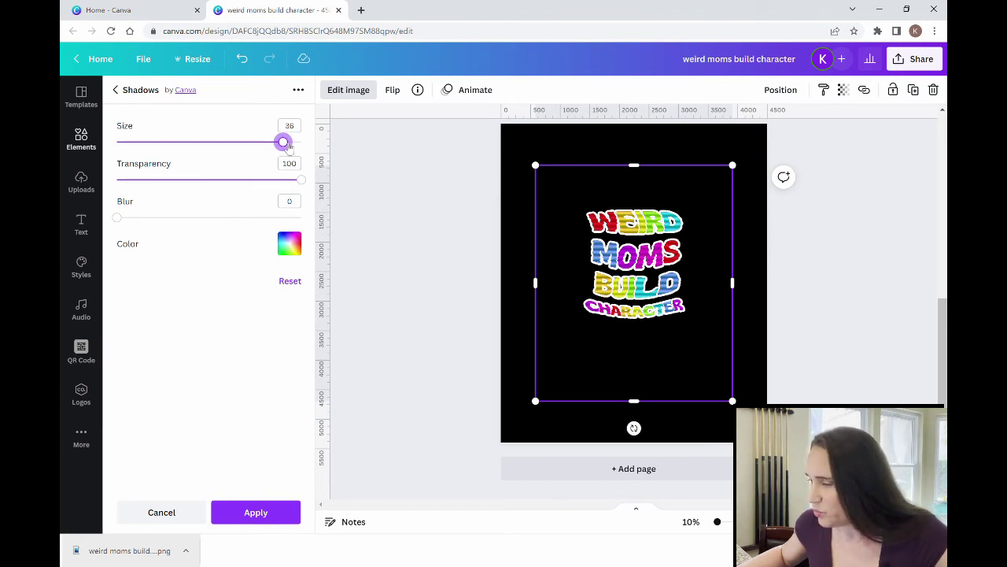
click(146, 148)
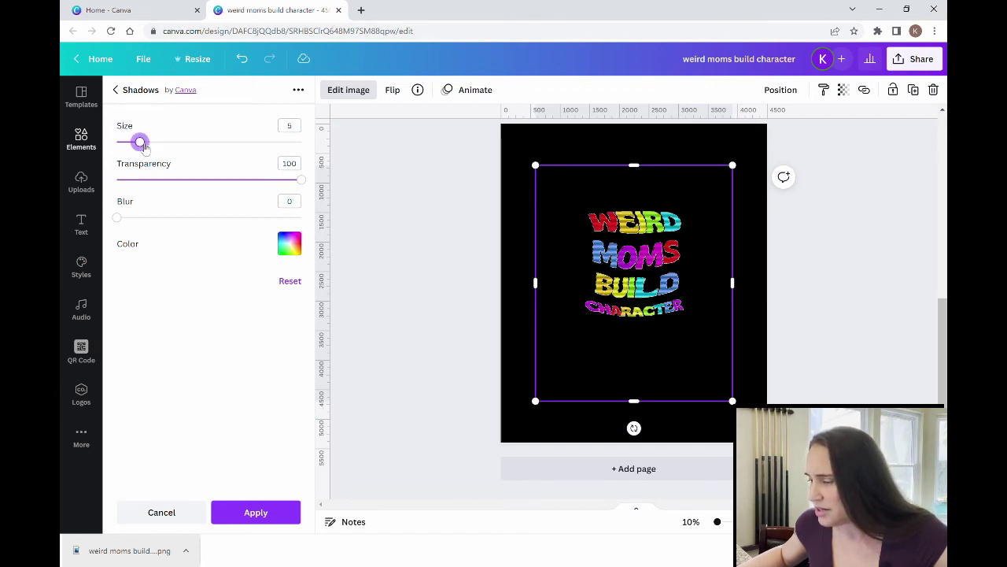
click(257, 143)
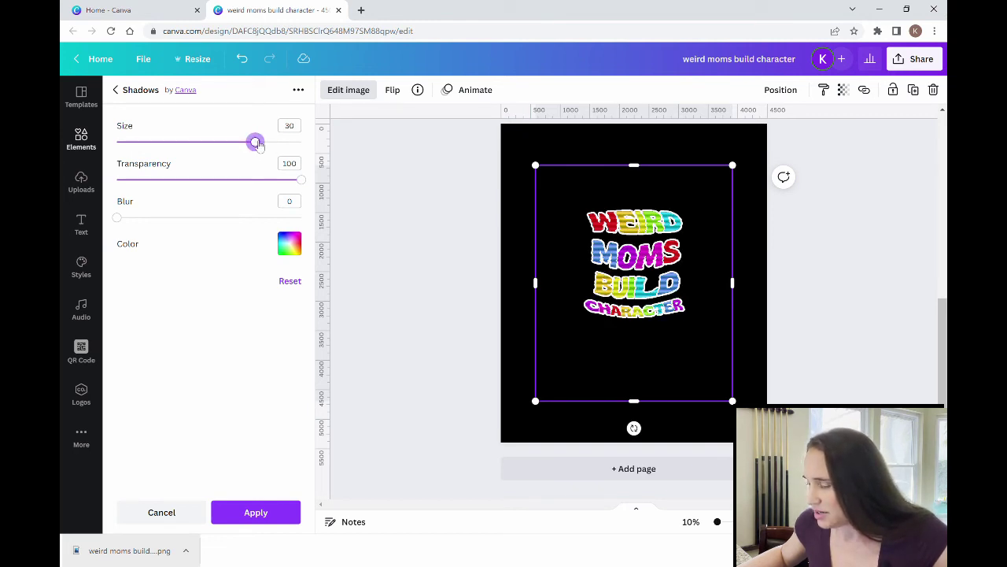
click(271, 143)
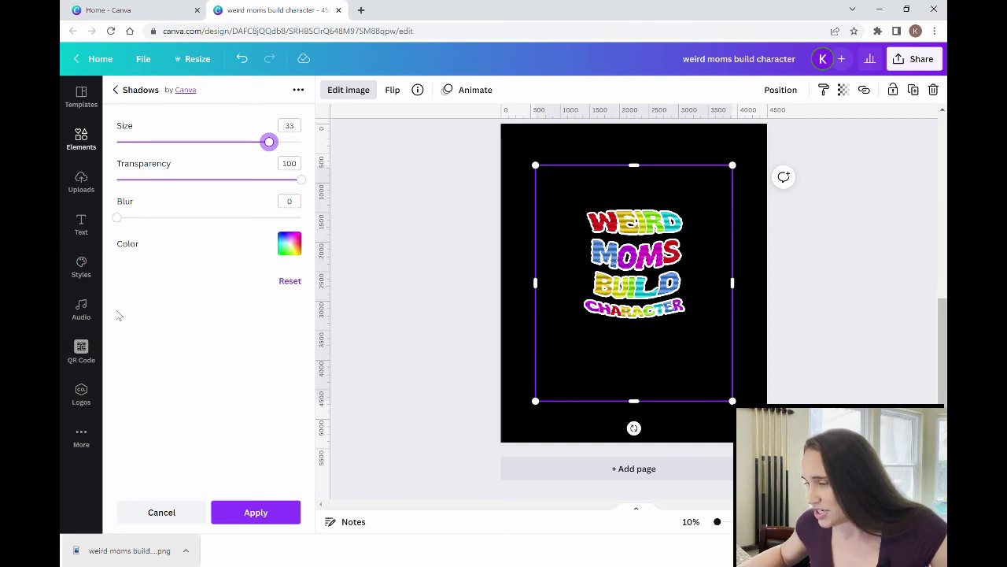
click(258, 513)
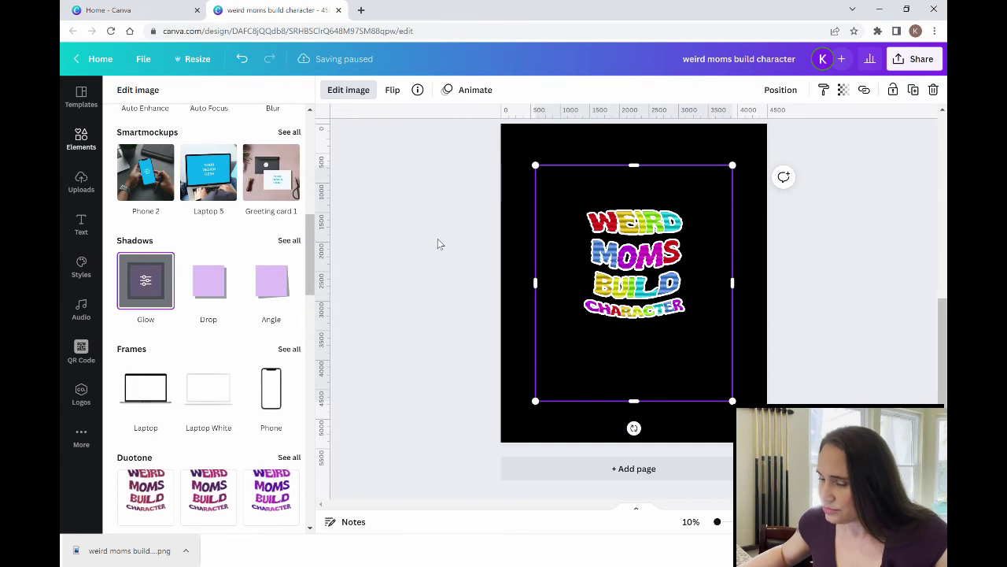
key(Escape)
Crop the empty space off the top of the rainbow text image.
click(732, 341)
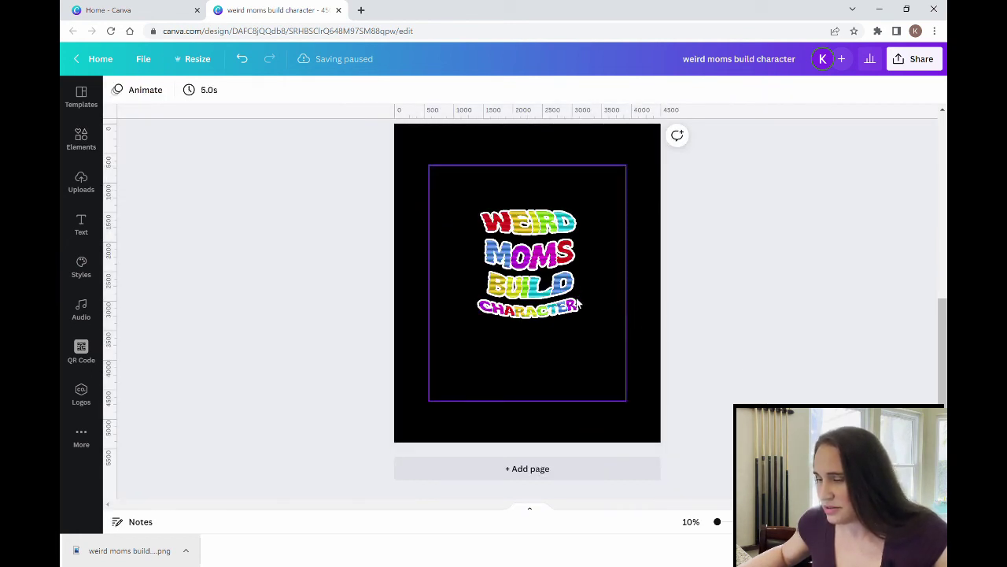
click(575, 303)
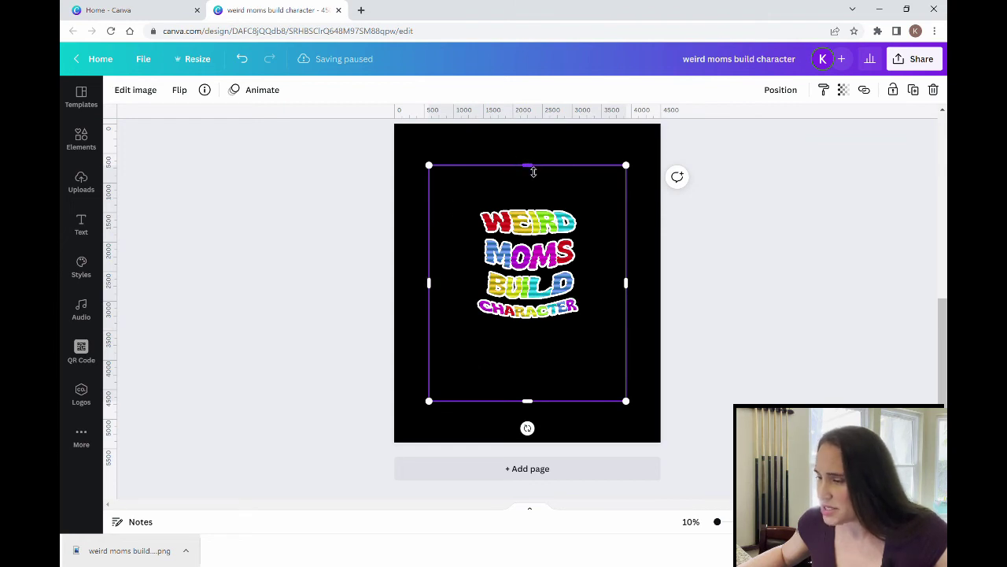
drag(533, 171, 530, 188)
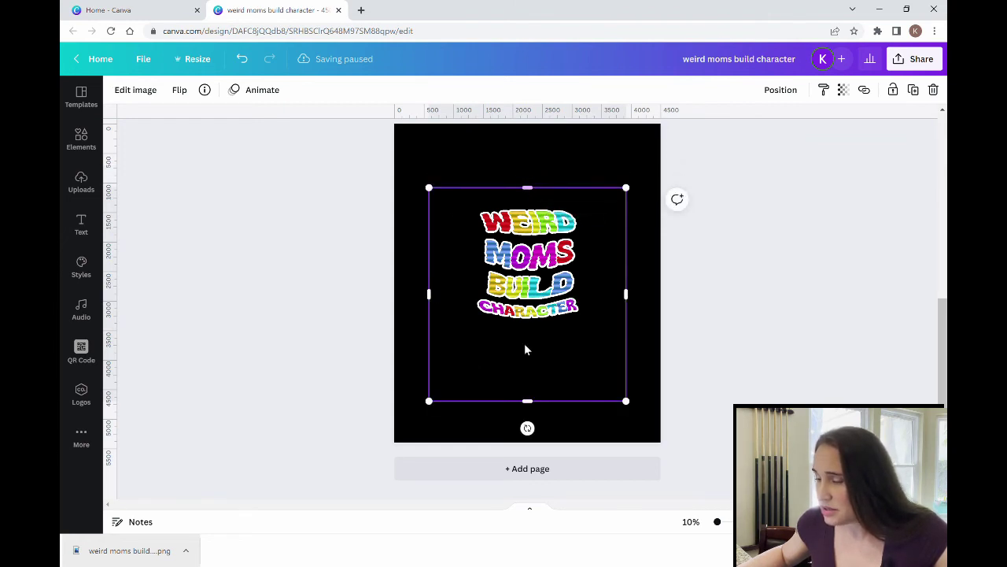
click(527, 399)
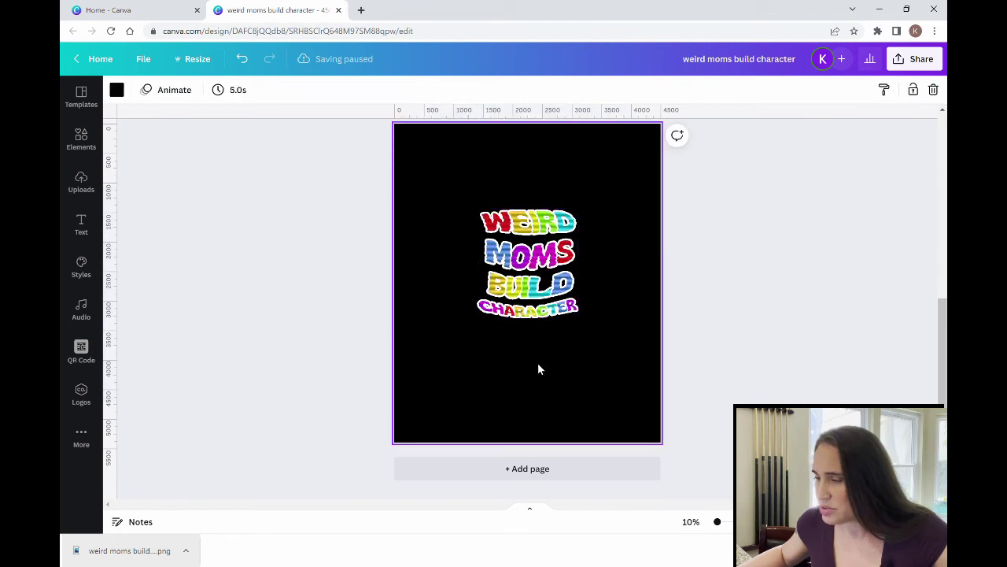
click(534, 312)
click(584, 398)
click(487, 220)
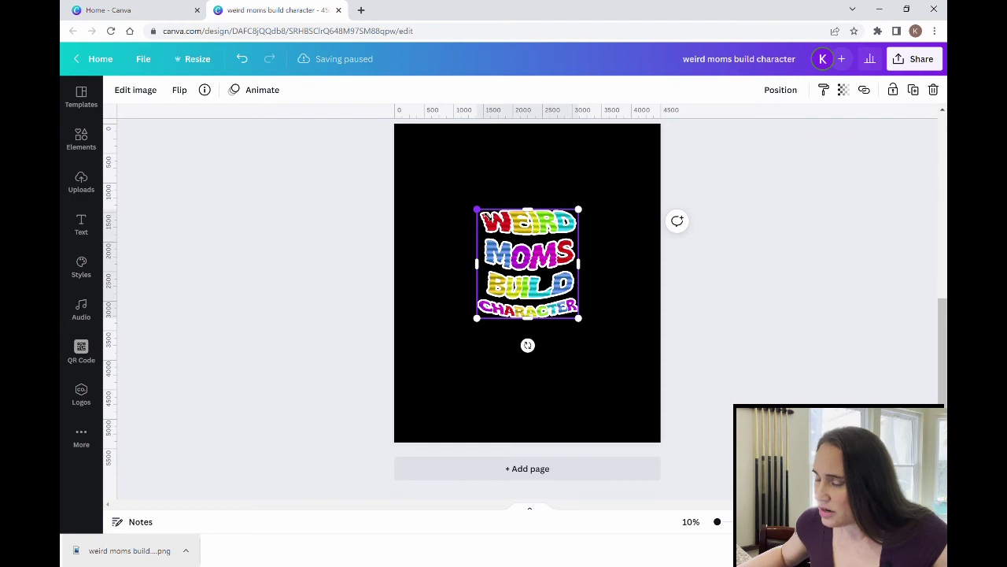
Enlarge the outlined text image by its corner handles until it spans nearly the full width of page 2.
drag(477, 210, 457, 189)
click(434, 166)
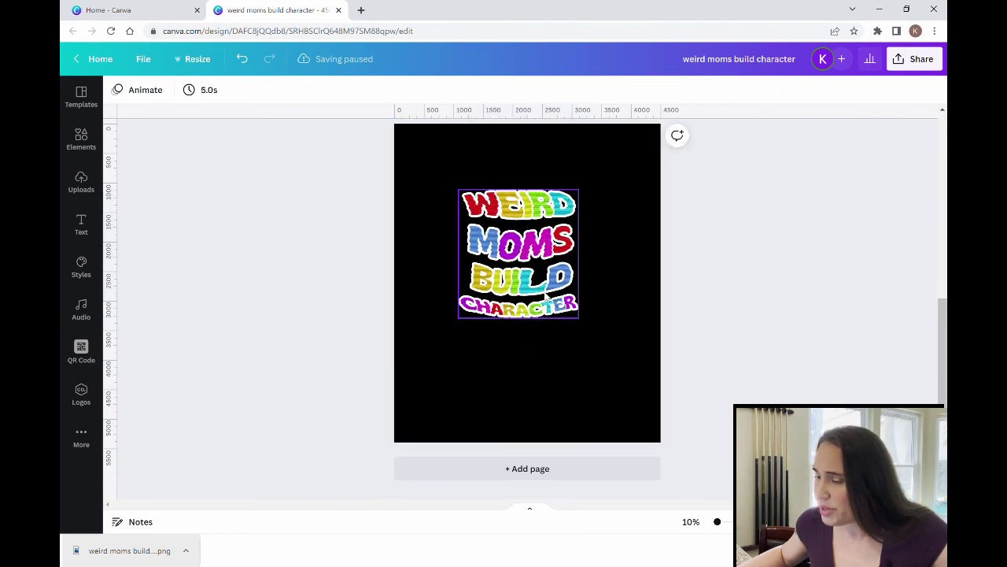
click(571, 311)
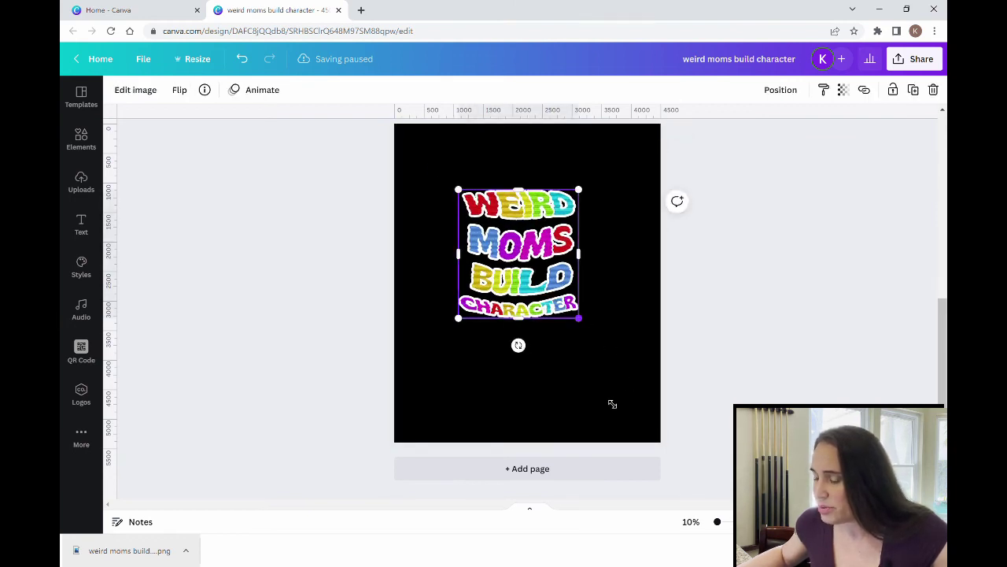
scroll(541, 367, up, 4)
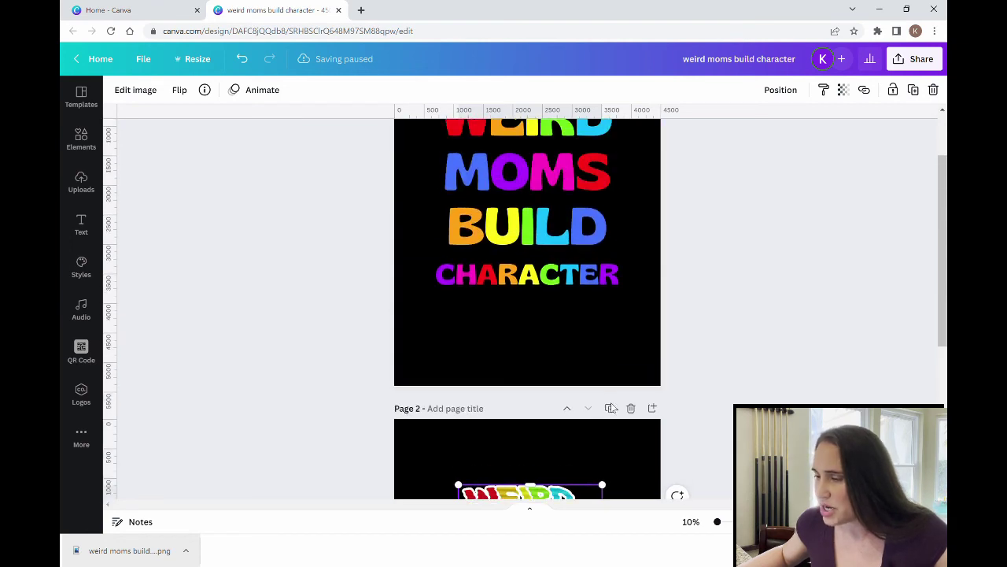
scroll(611, 409, down, 3)
drag(542, 391, 431, 386)
click(474, 352)
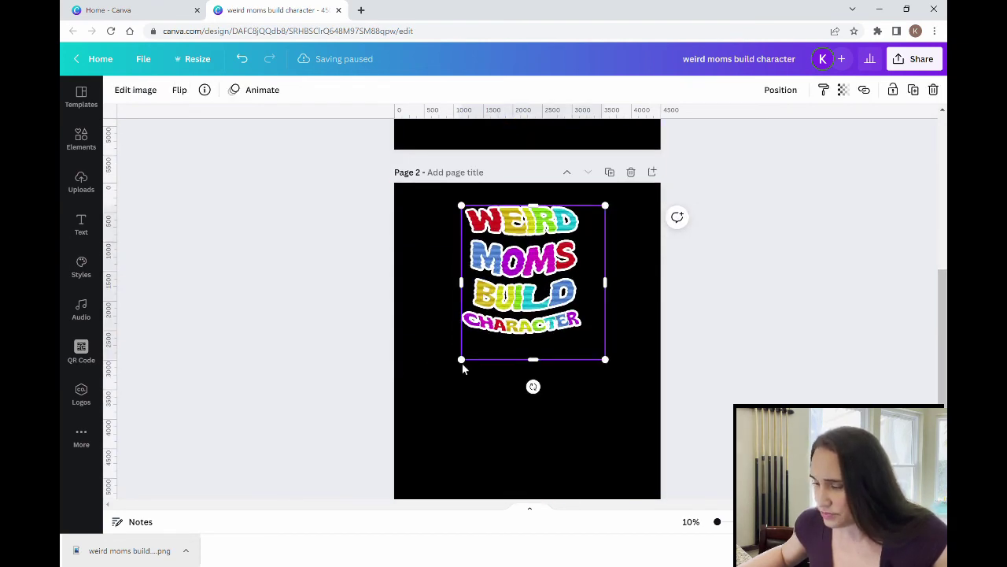
key(ctrl+z)
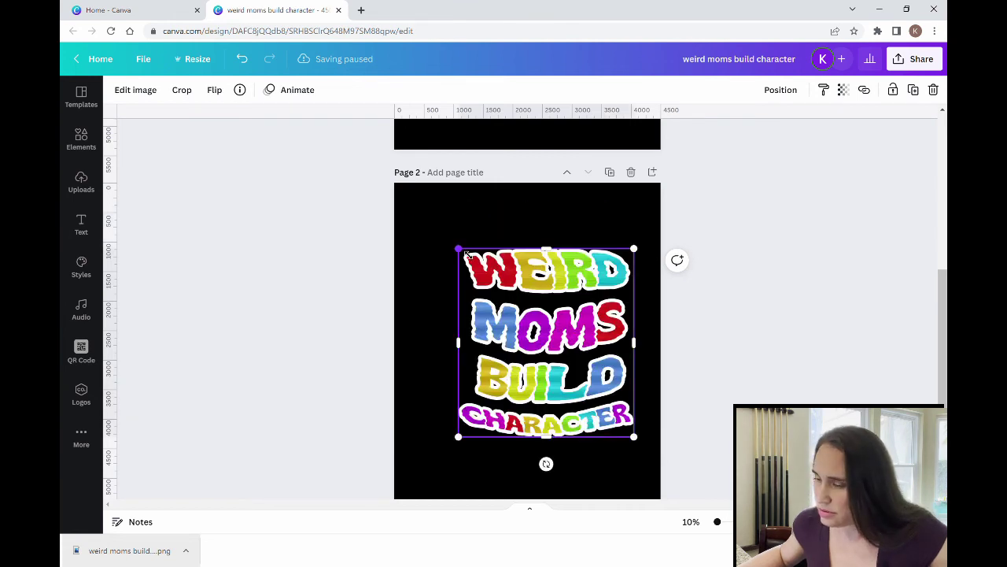
drag(435, 234, 411, 199)
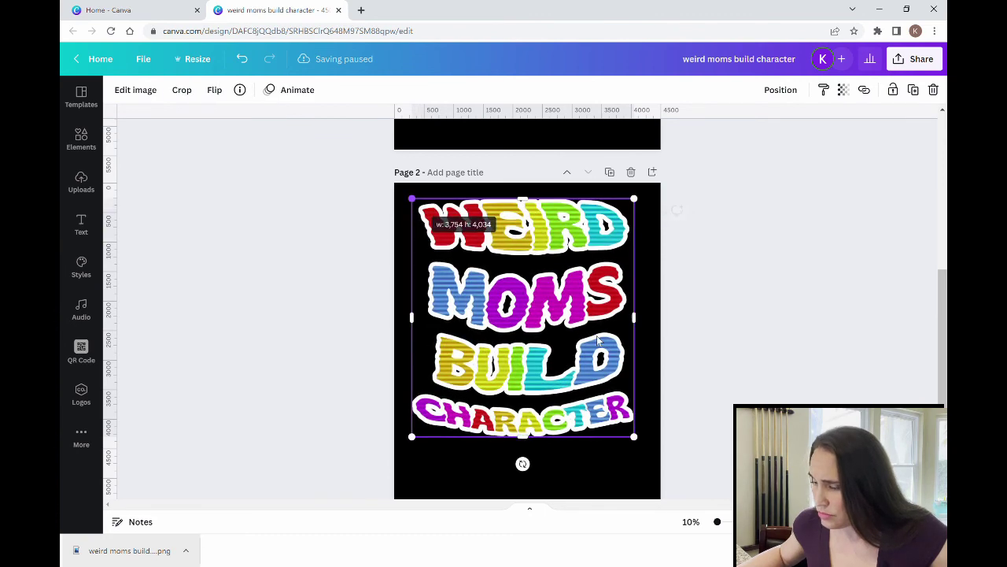
drag(641, 445, 651, 453)
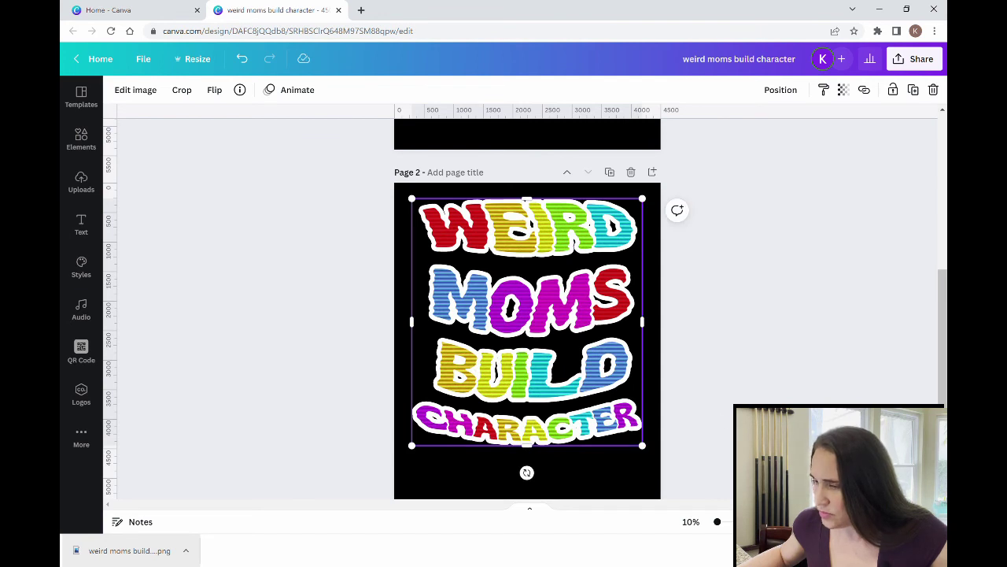
click(731, 425)
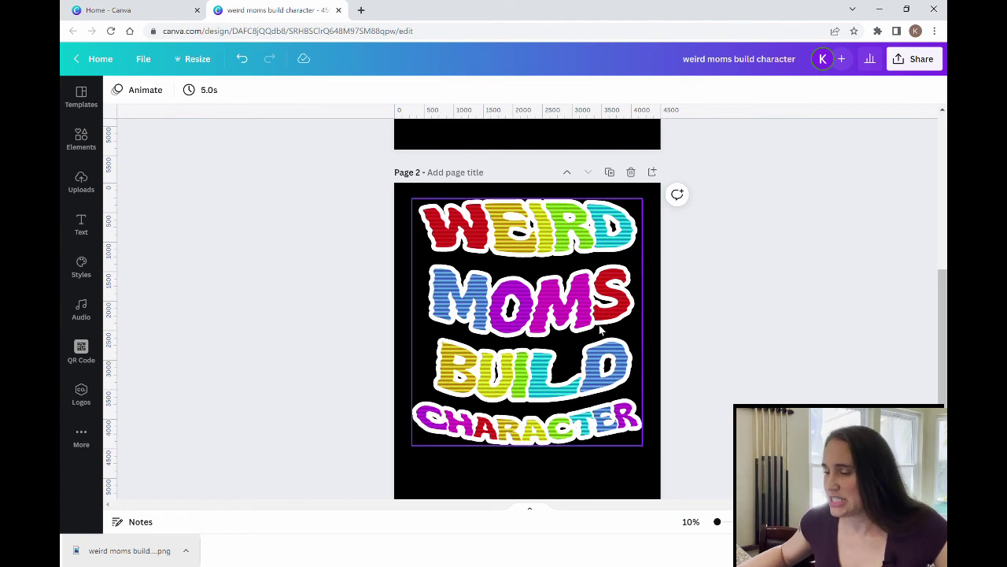
Scroll the canvas back up to page 1 to view the flat rainbow headline.
scroll(628, 303, up, 5)
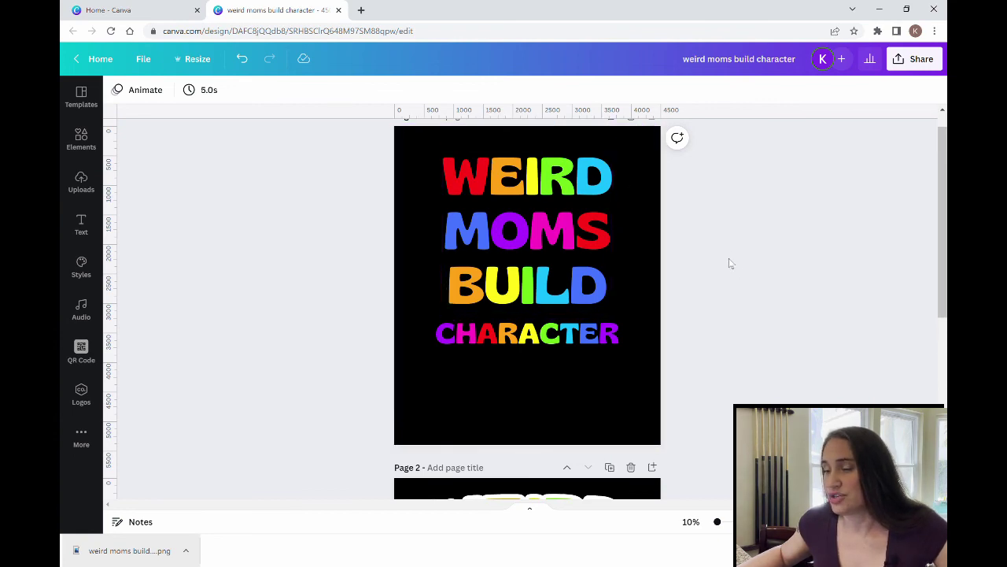
scroll(728, 264, down, 5)
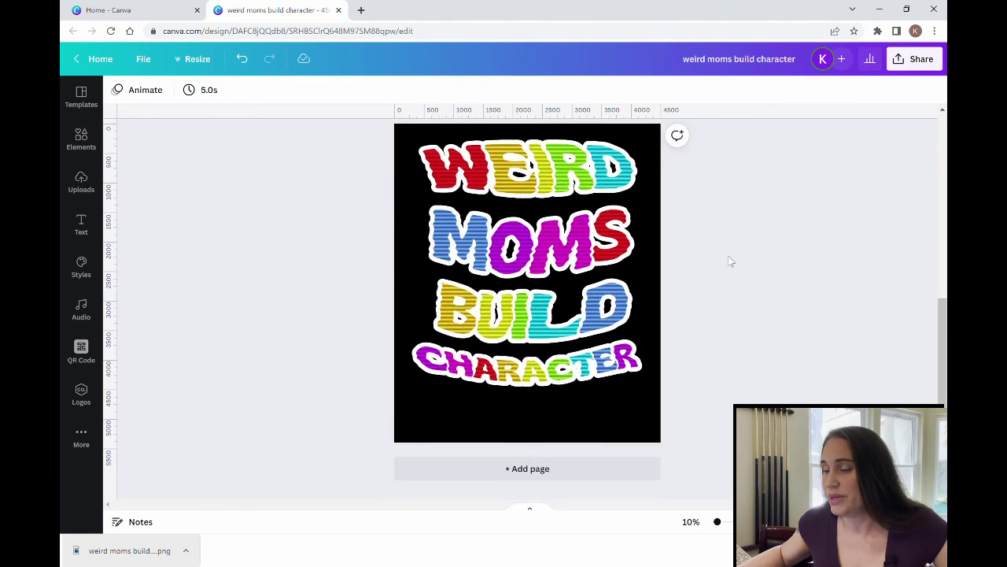
scroll(733, 277, up, 5)
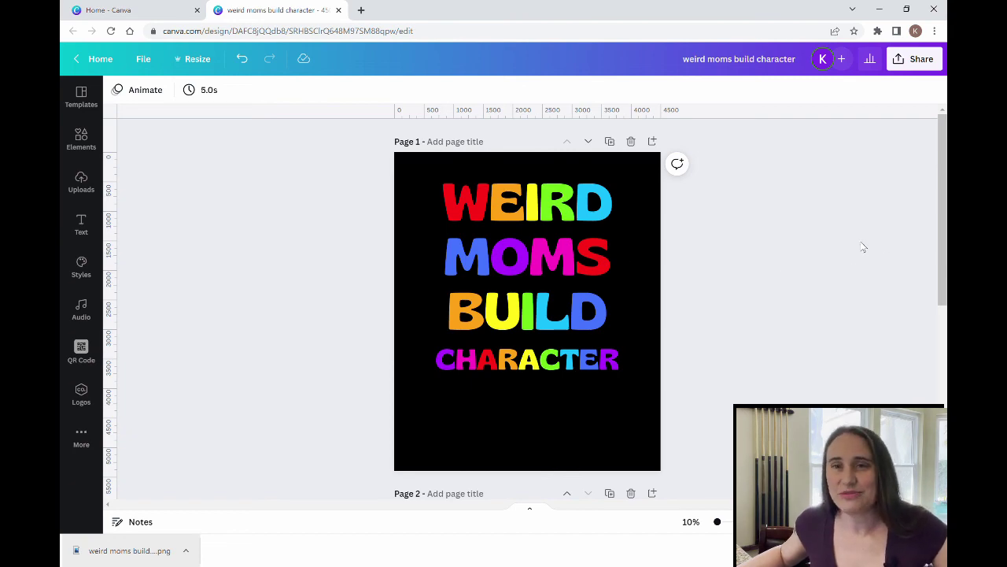
Compare both pages, ending on page 2's wavy, striped, white-outlined rainbow headline.
scroll(775, 298, down, 5)
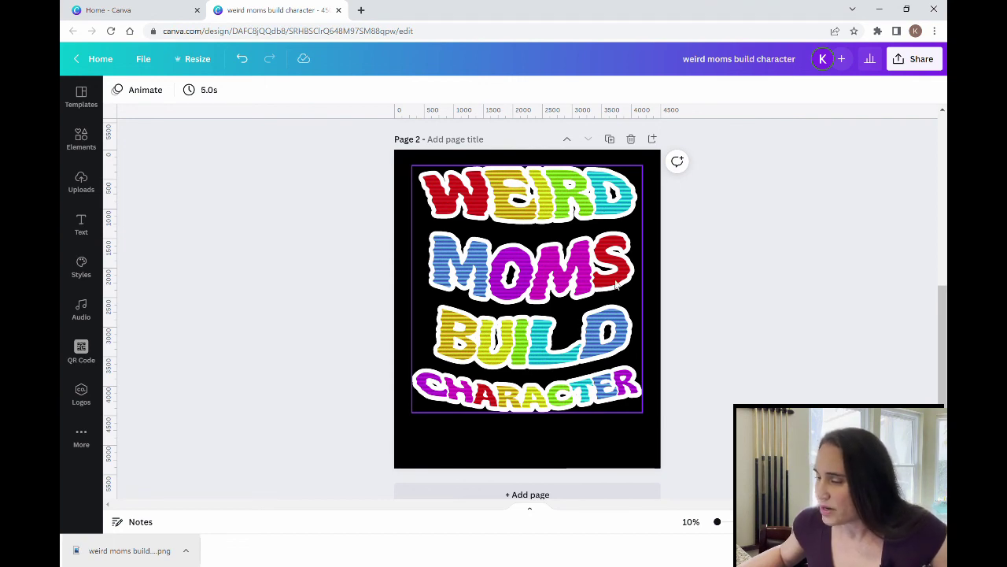
scroll(615, 285, up, 5)
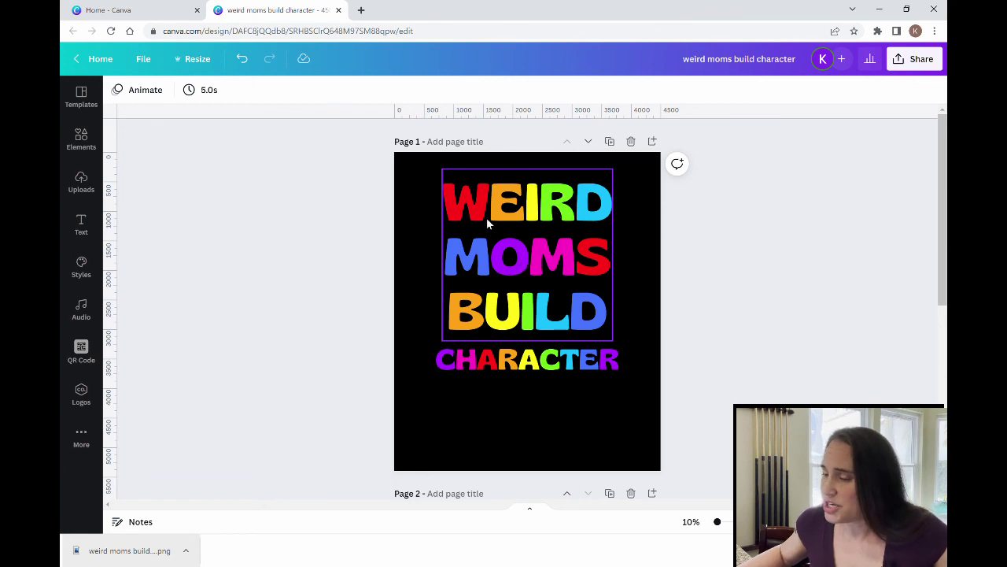
scroll(618, 289, down, 3)
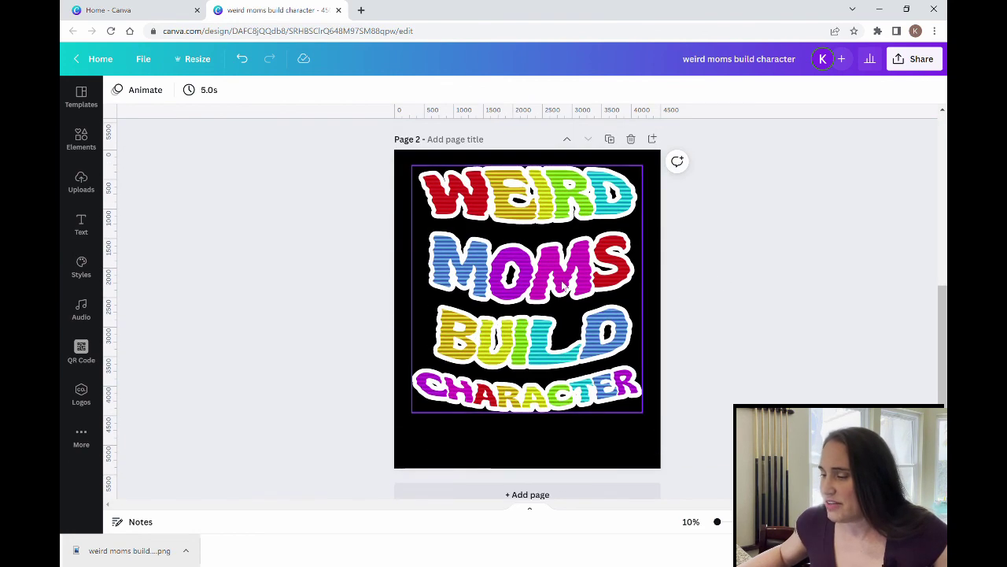